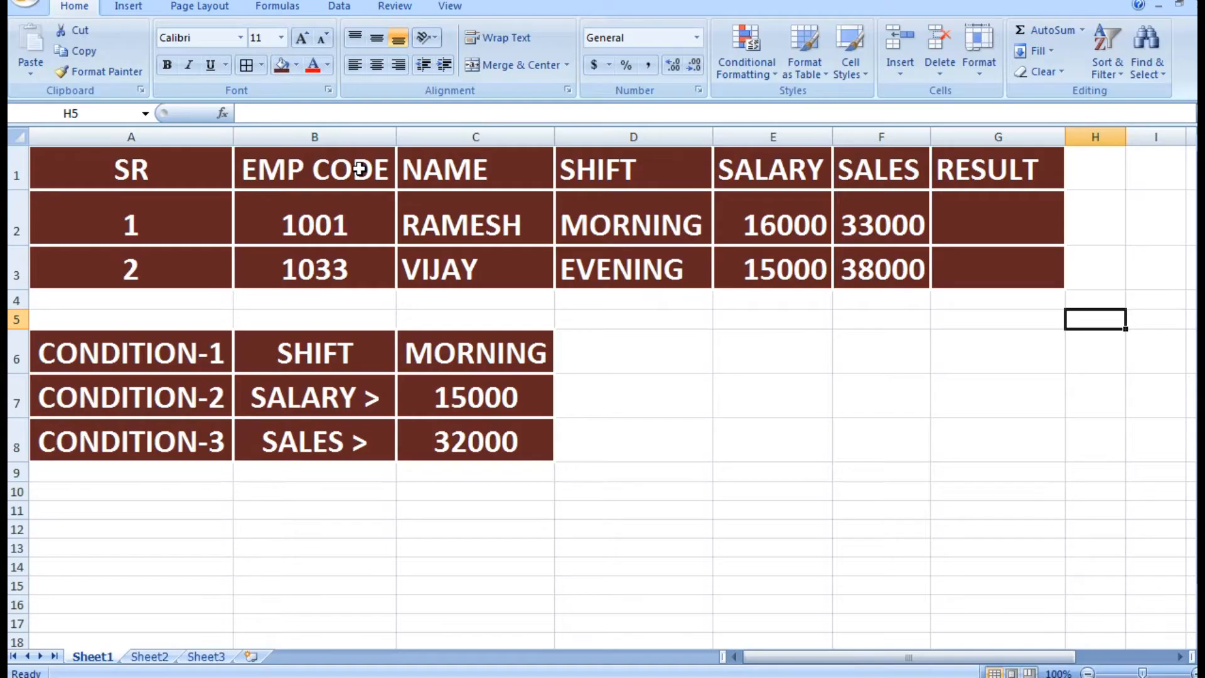
Step: Examine the employee table column by column, from the SR header in A1 through the RESULT column in G
key(Up)
key(Up)
key(Up)
key(Up)
key(Left)
key(Left)
key(Left)
key(Left)
key(Left)
key(Left)
key(Left)
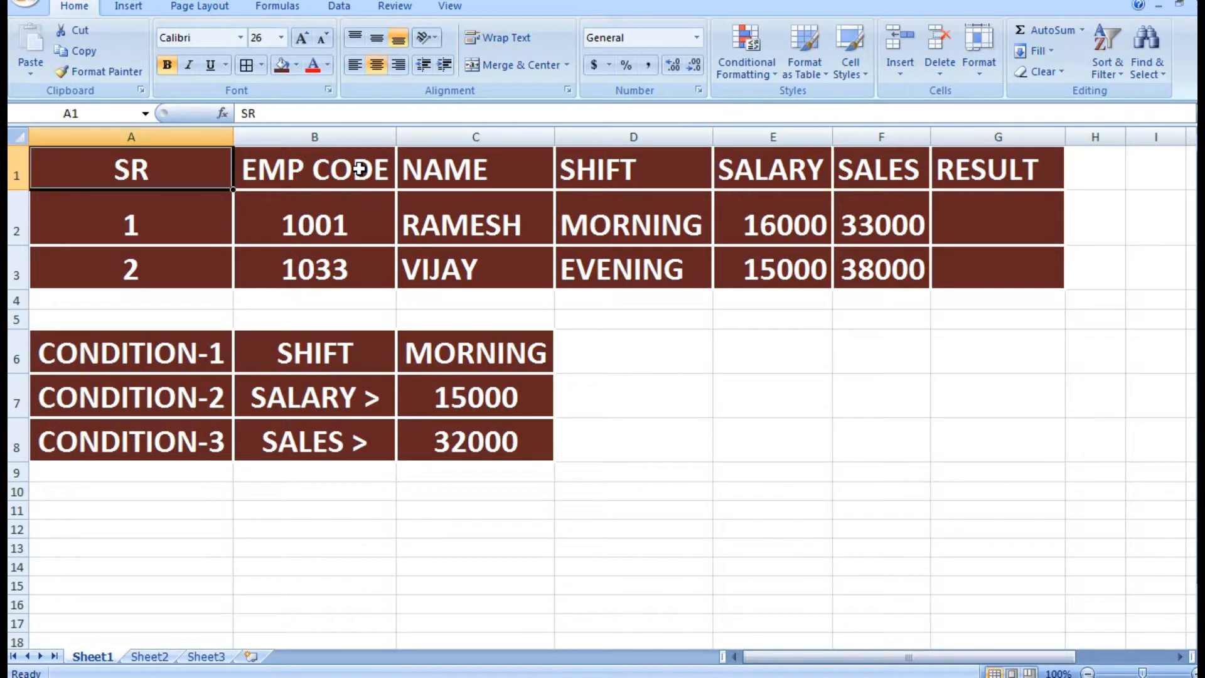
key(Right)
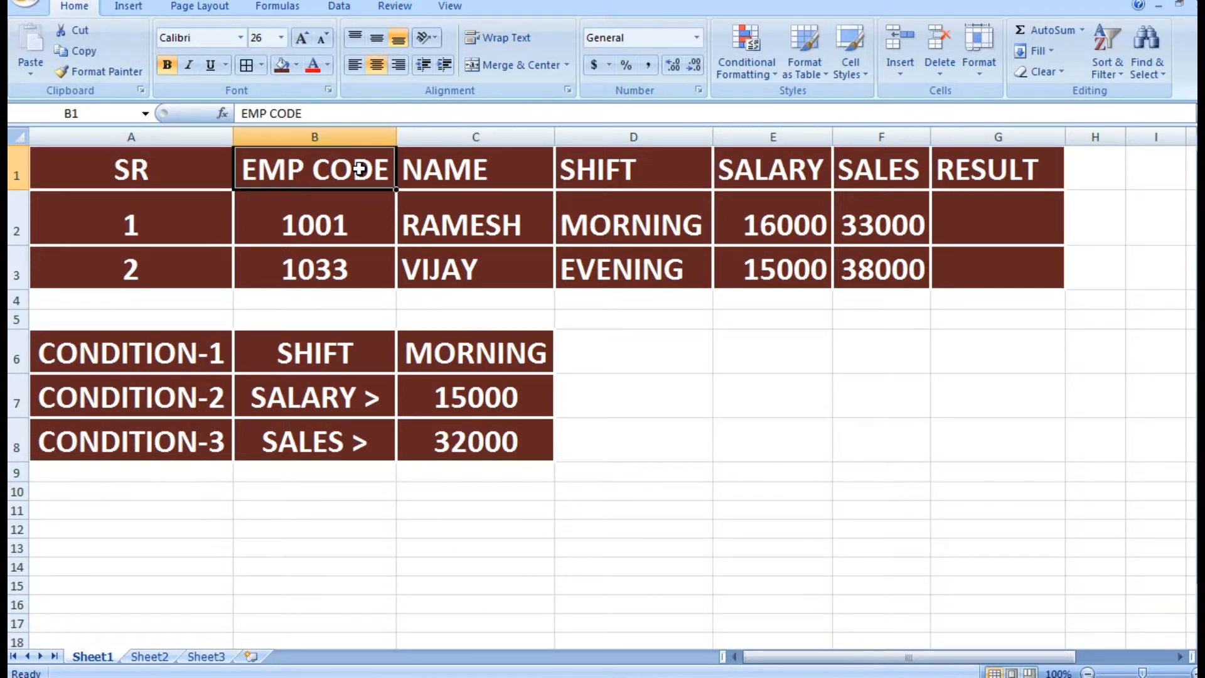
key(shift+Down)
key(shift+Down)
key(Right)
key(shift+Down)
key(shift+Down)
key(Right)
key(shift+Down)
key(shift+Down)
key(Right)
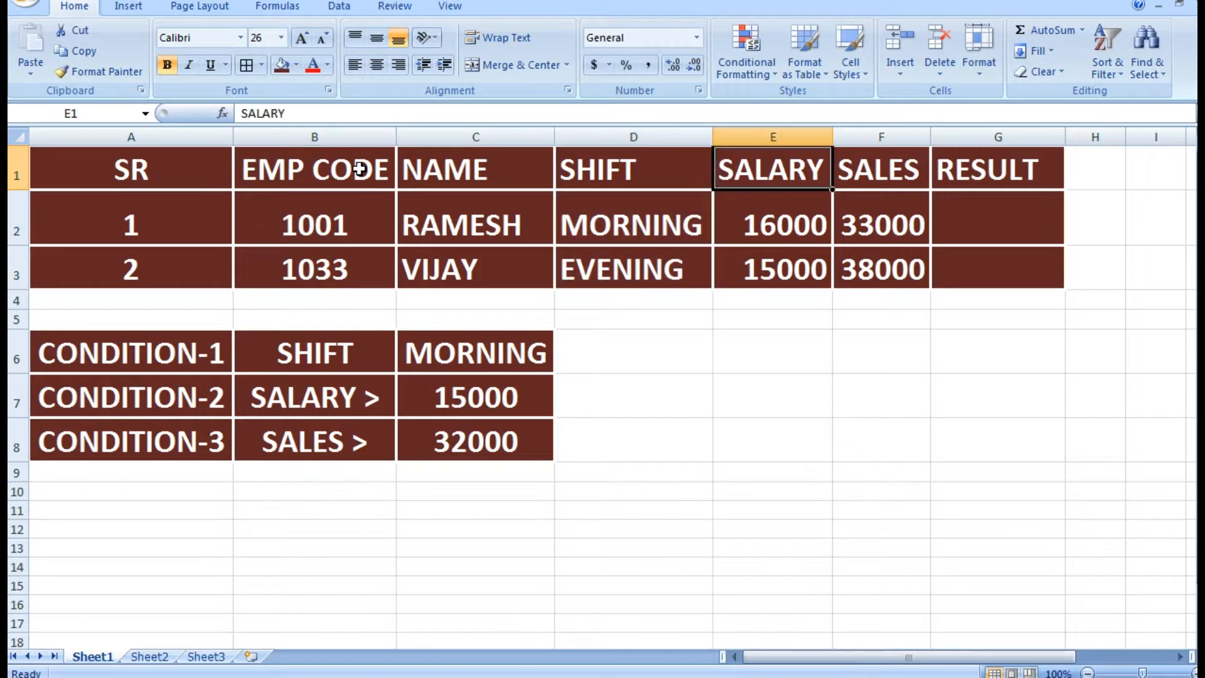
key(shift+Down)
key(shift+Down)
key(Right)
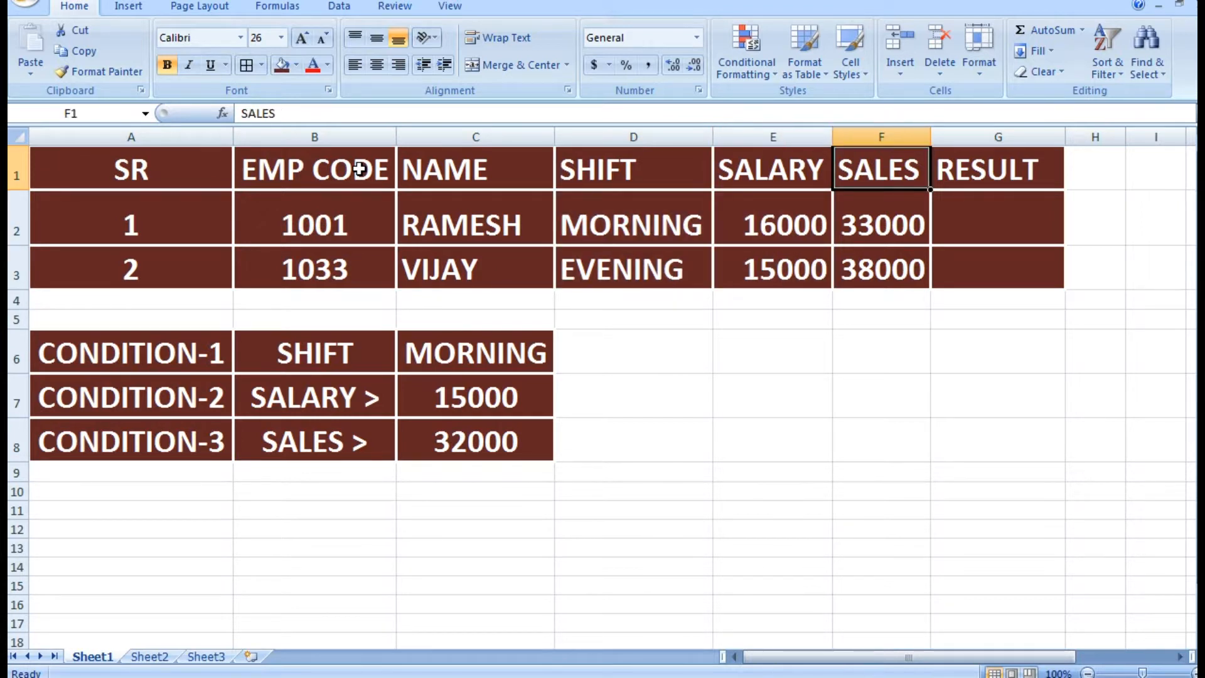
key(shift+Down)
key(shift+Down)
key(Right)
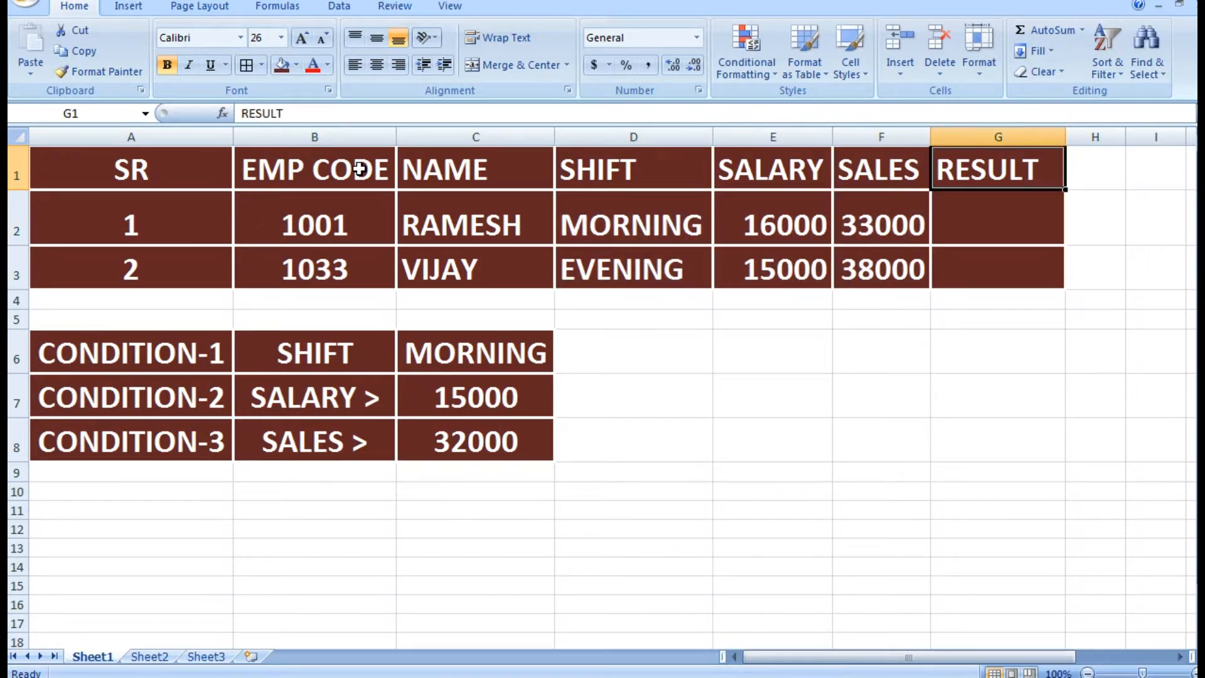
key(ctrl+shift+Down)
key(ctrl+shift+Up)
Step: Read the three conditions for shift, salary and sales in A6:C8, including each criterion value
key(Down)
key(Down)
key(Down)
key(Down)
key(Down)
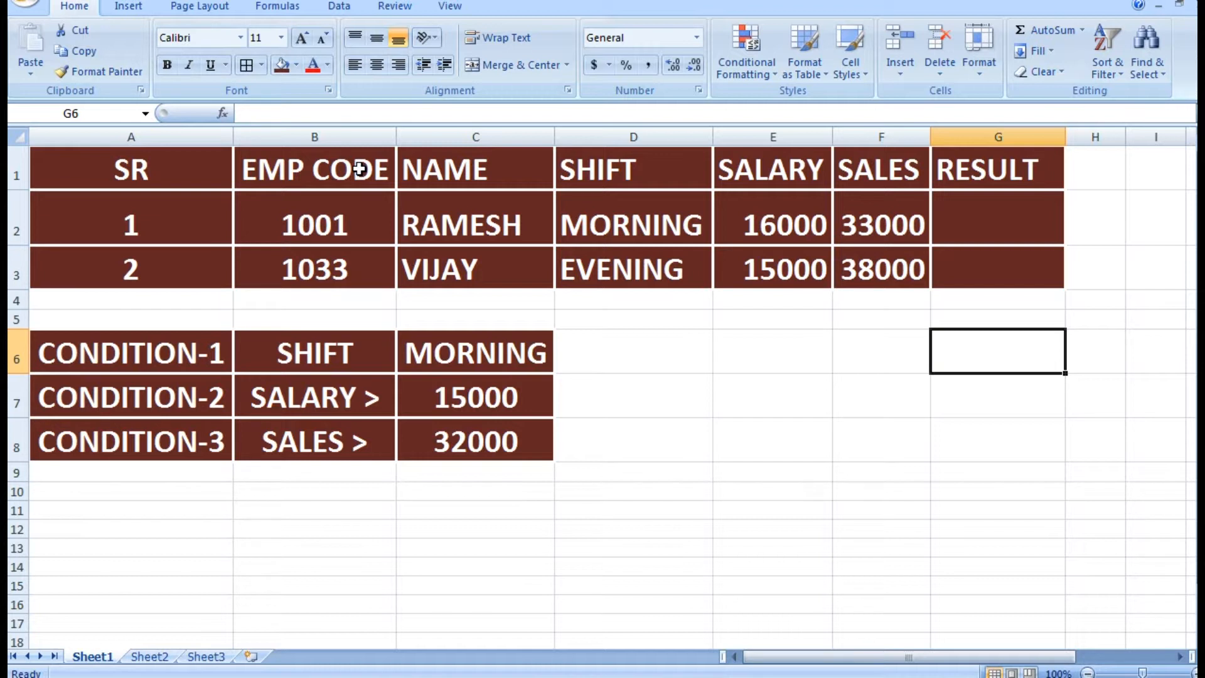
key(Left)
key(Left)
key(Left)
key(Left)
key(Left)
key(Left)
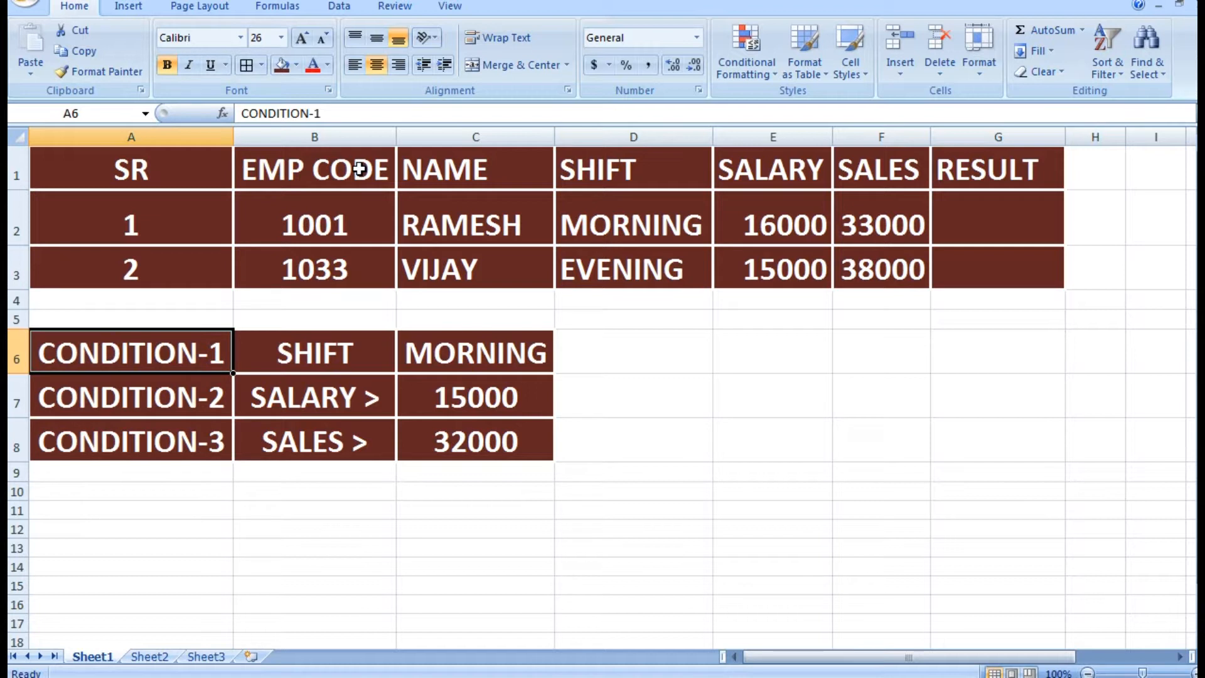
key(Right)
key(Right)
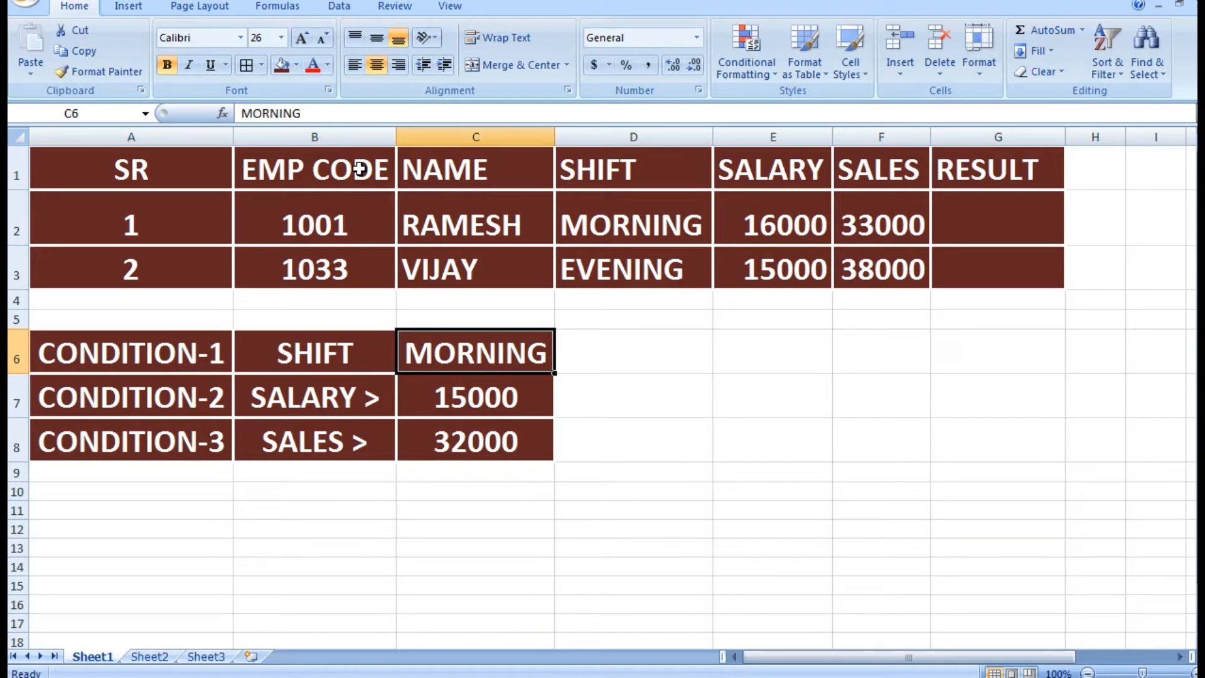
key(Left)
key(Left)
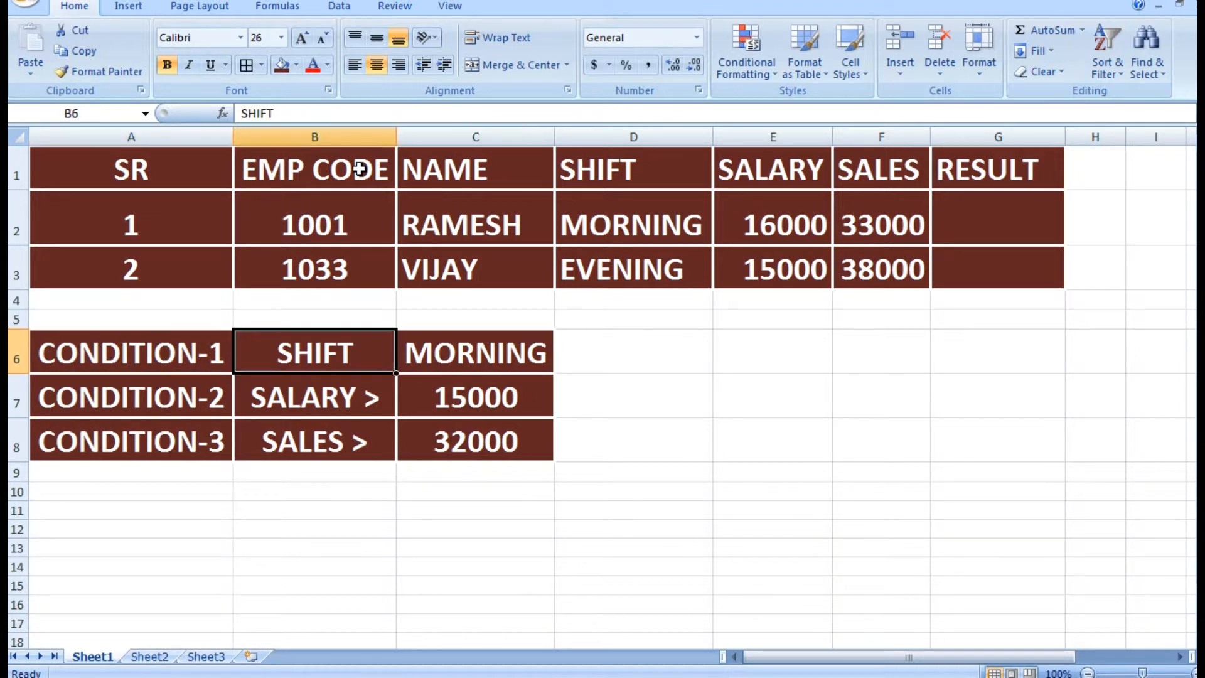
key(Down)
key(Right)
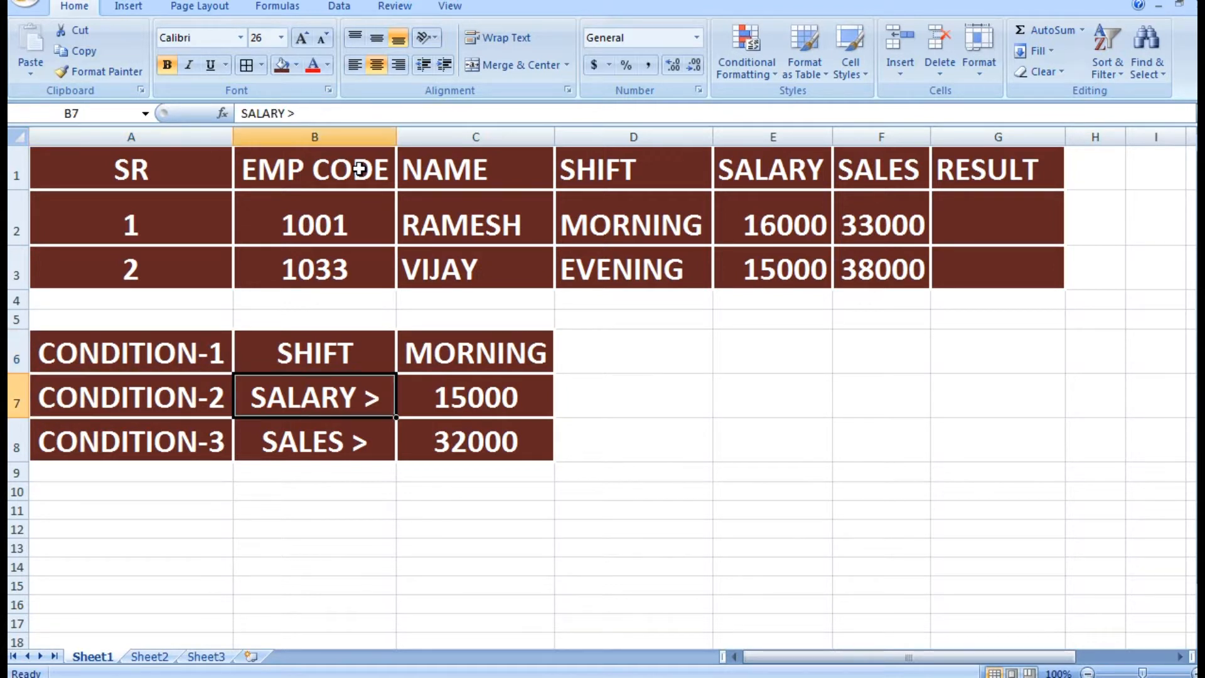
key(Right)
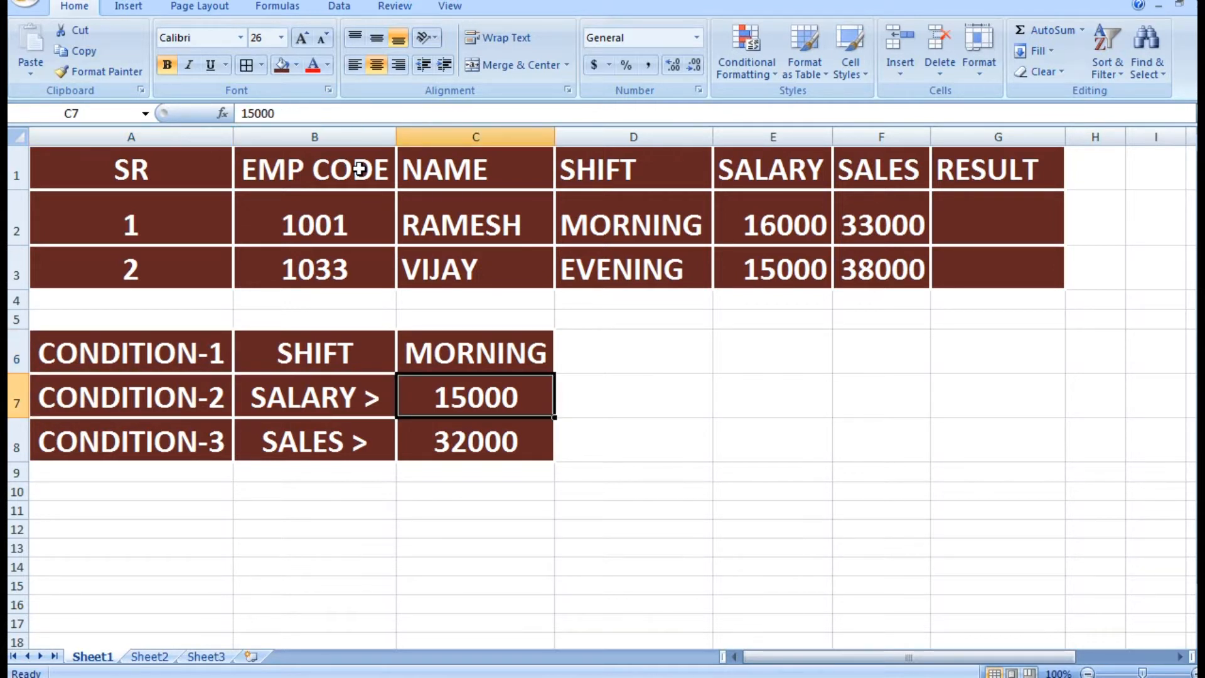
key(Down)
key(Left)
key(Left)
key(Right)
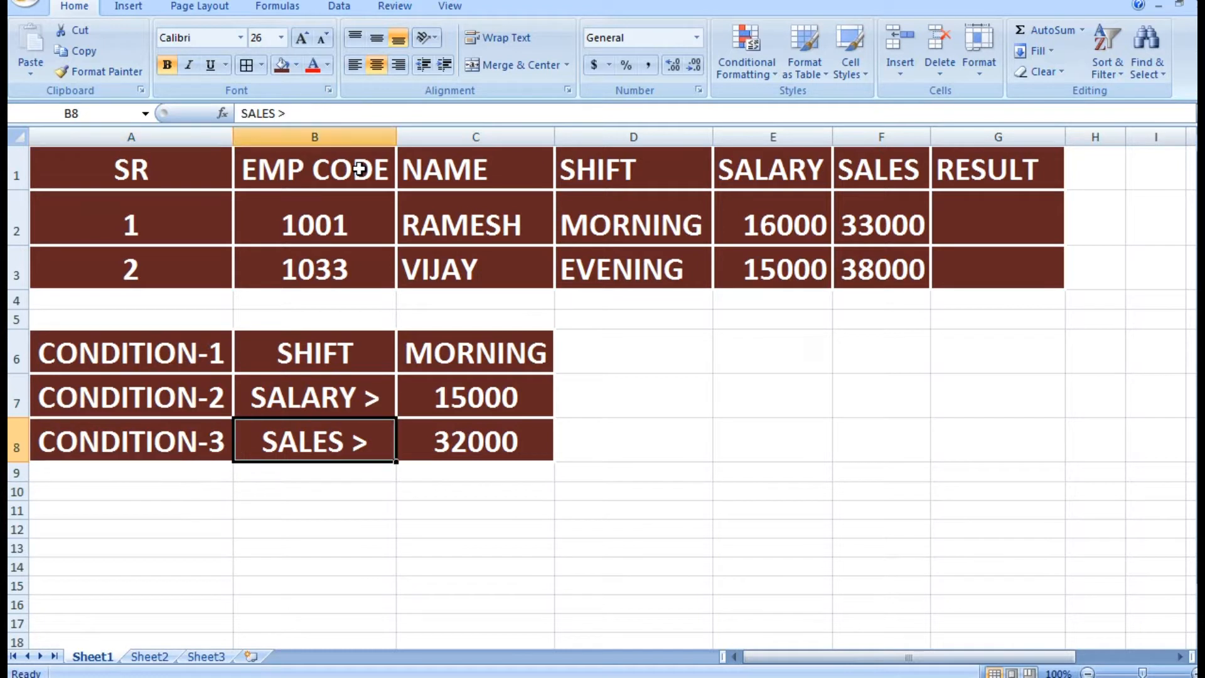
key(Right)
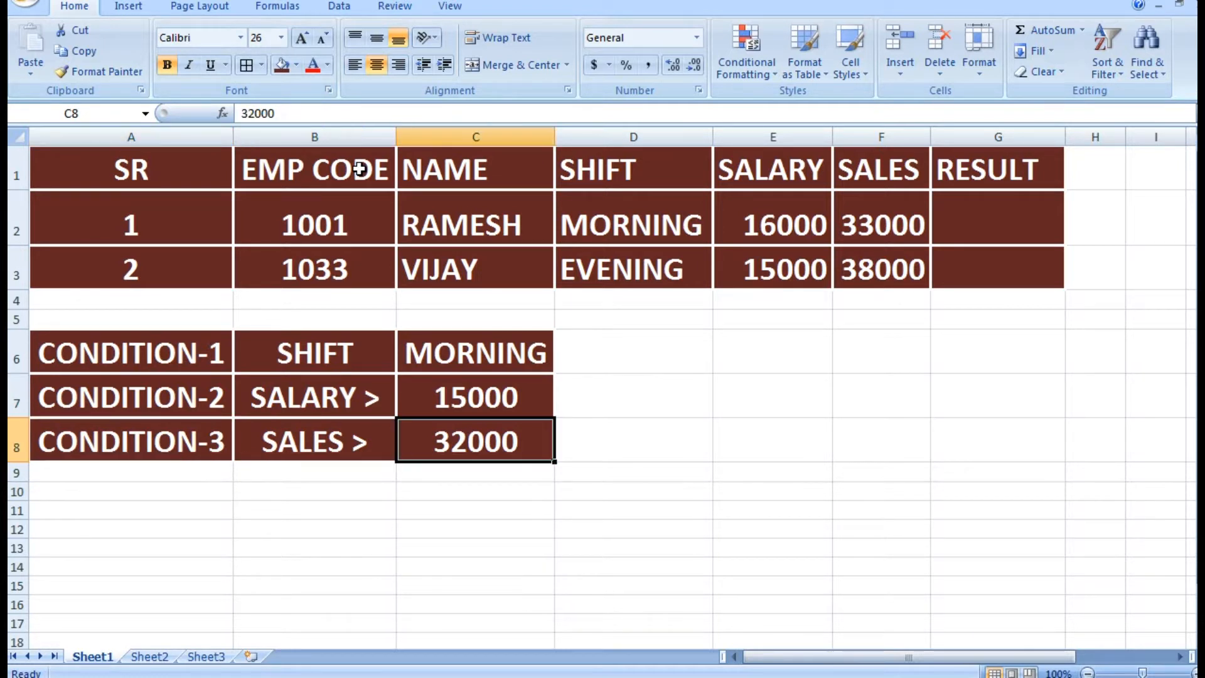
Step: Review the criteria values in C6:C8 again alongside their labels and the employee rows above
key(Up)
key(Up)
key(Up)
key(Up)
key(Up)
key(Up)
key(Down)
key(Down)
key(Down)
key(Down)
key(shift+Down)
key(shift+Down)
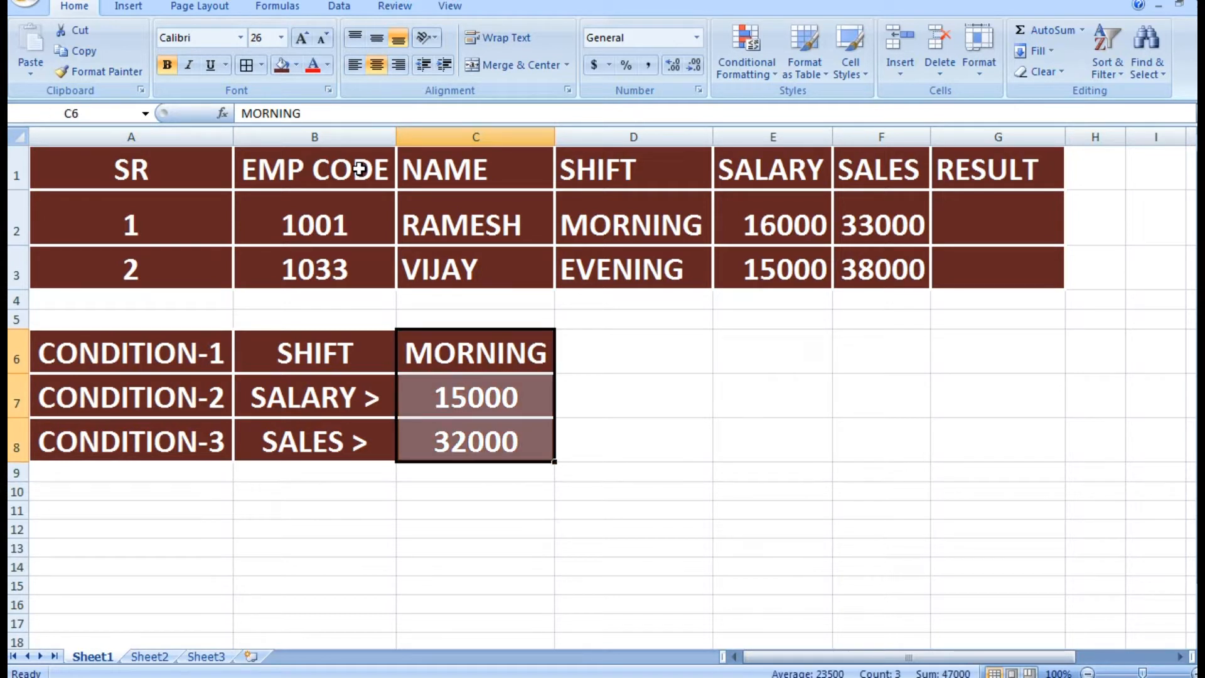
key(Up)
key(Up)
key(Up)
key(Up)
key(Up)
key(Down)
key(Down)
key(Down)
key(Down)
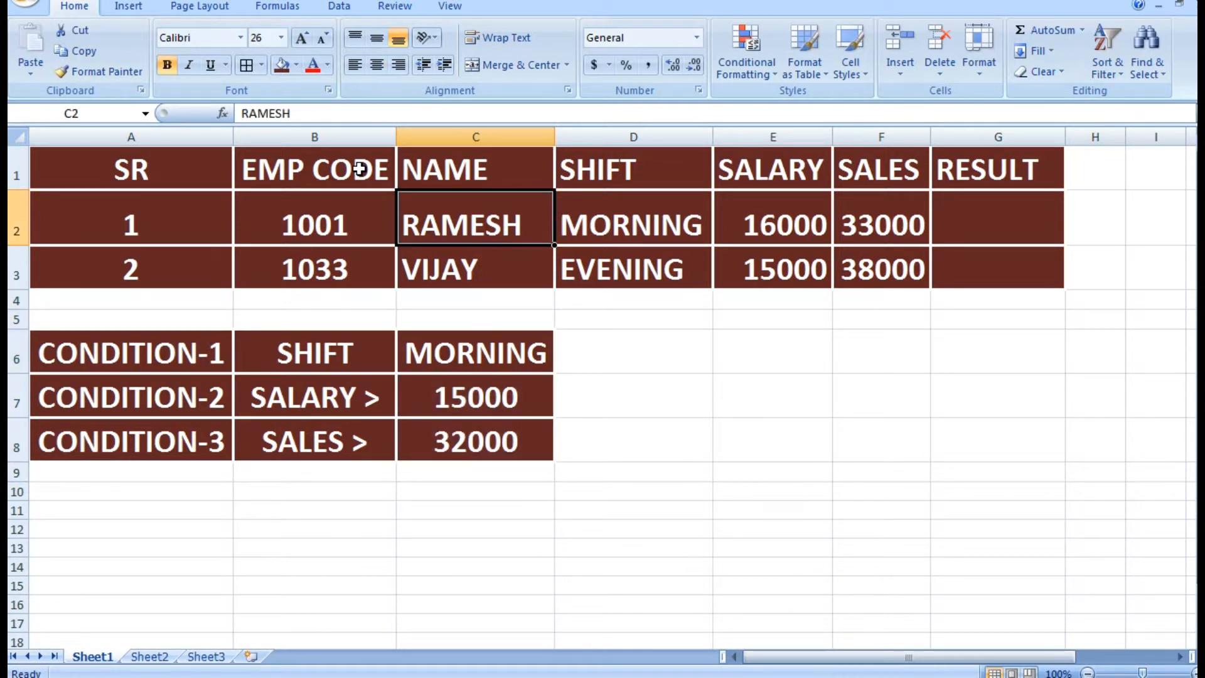
key(Down)
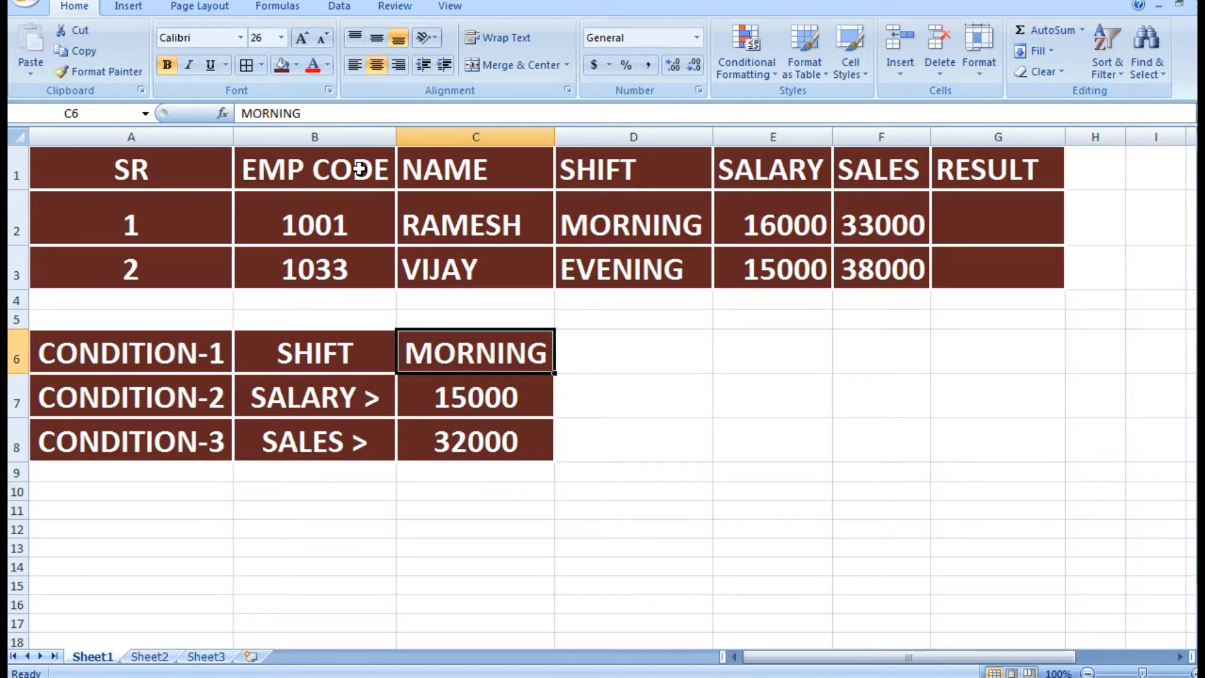
key(shift+Down)
key(shift+Down)
key(shift+Up)
key(shift+Up)
key(Down)
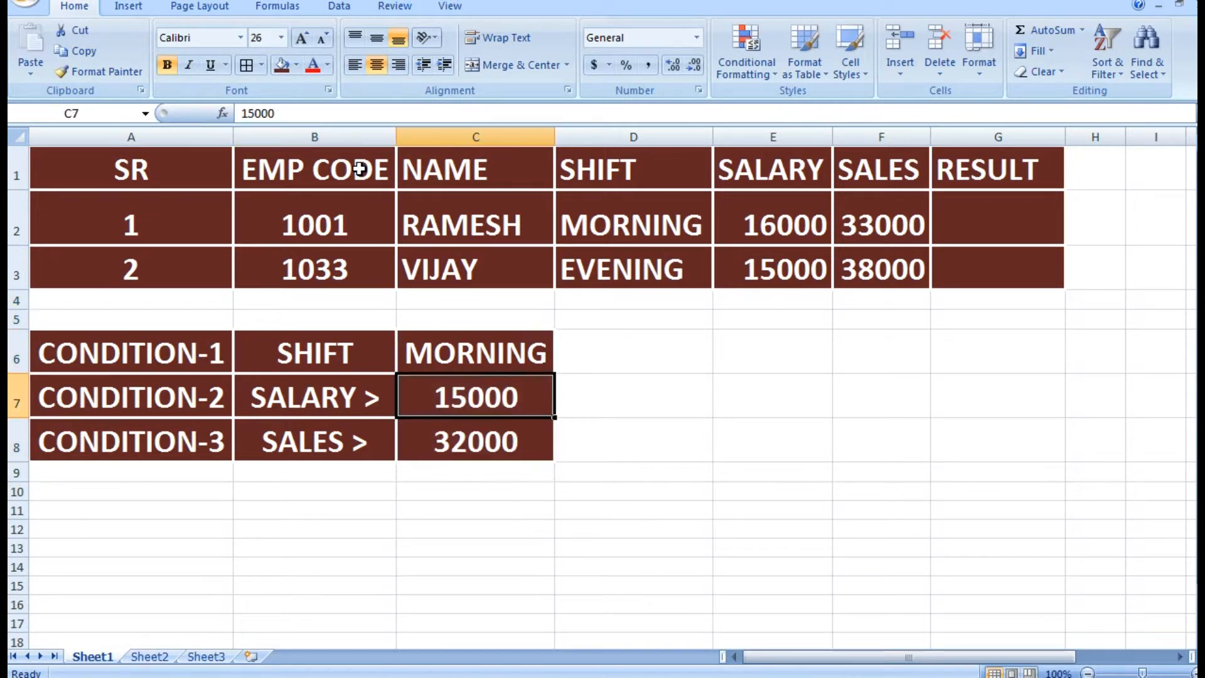
key(Left)
key(Right)
key(Down)
key(Left)
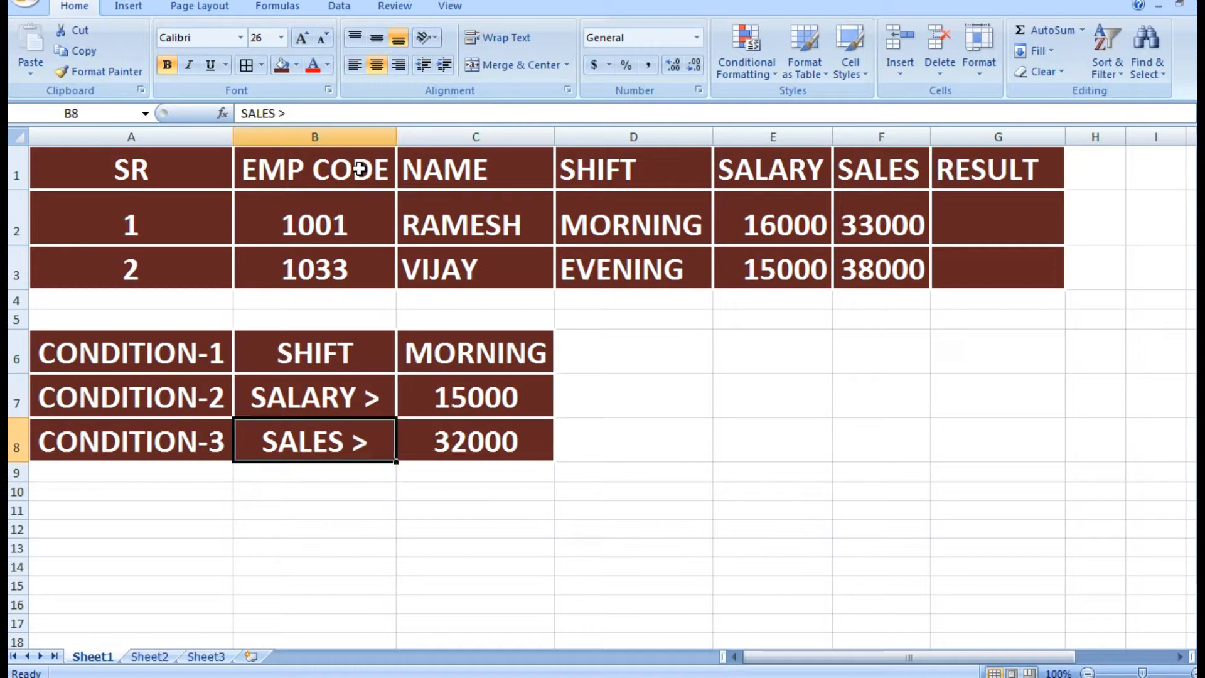
key(Right)
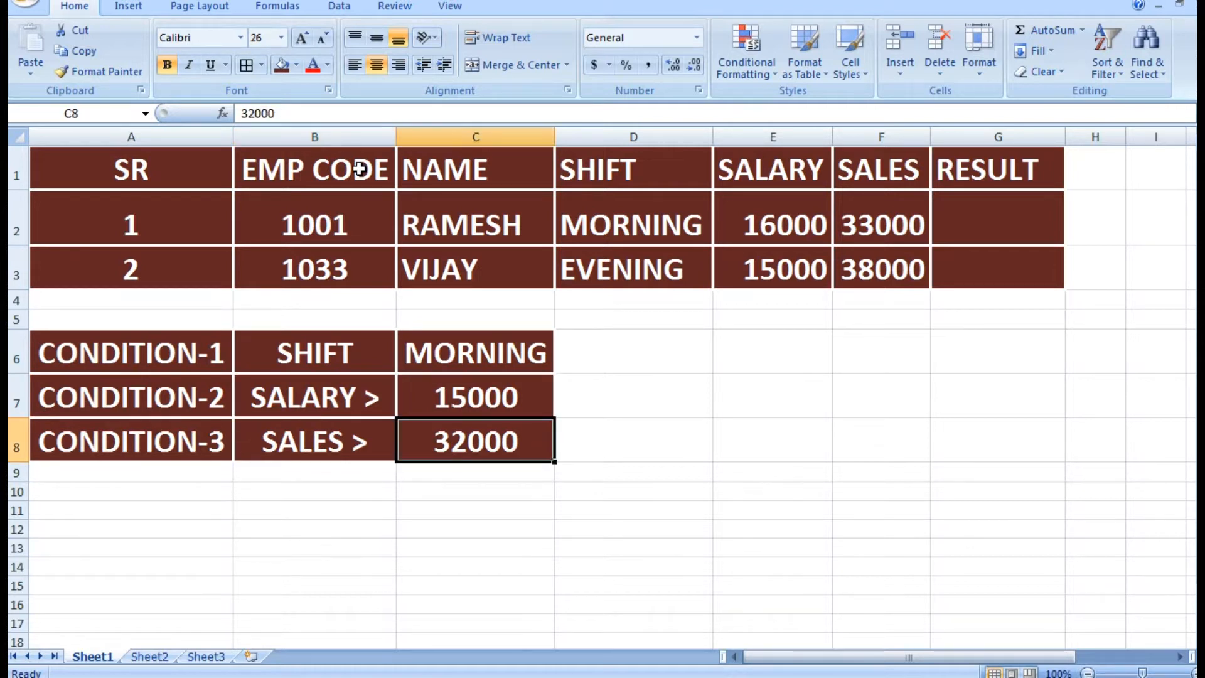
Step: Start a formula in the first employee's RESULT cell, G2, with an AND function nested inside IF: =IF(AND(
key(Up)
key(Up)
key(Up)
key(Up)
key(Up)
key(Up)
key(Up)
key(Down)
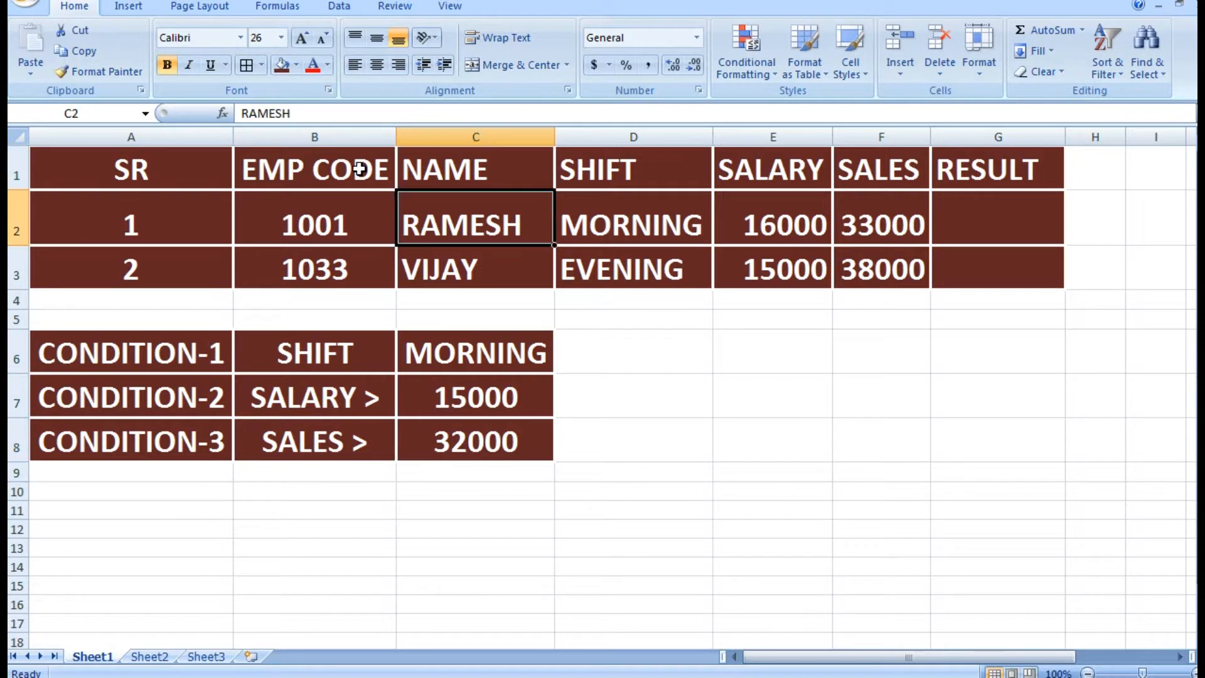
key(Right)
key(Right)
key(Right)
key(Right)
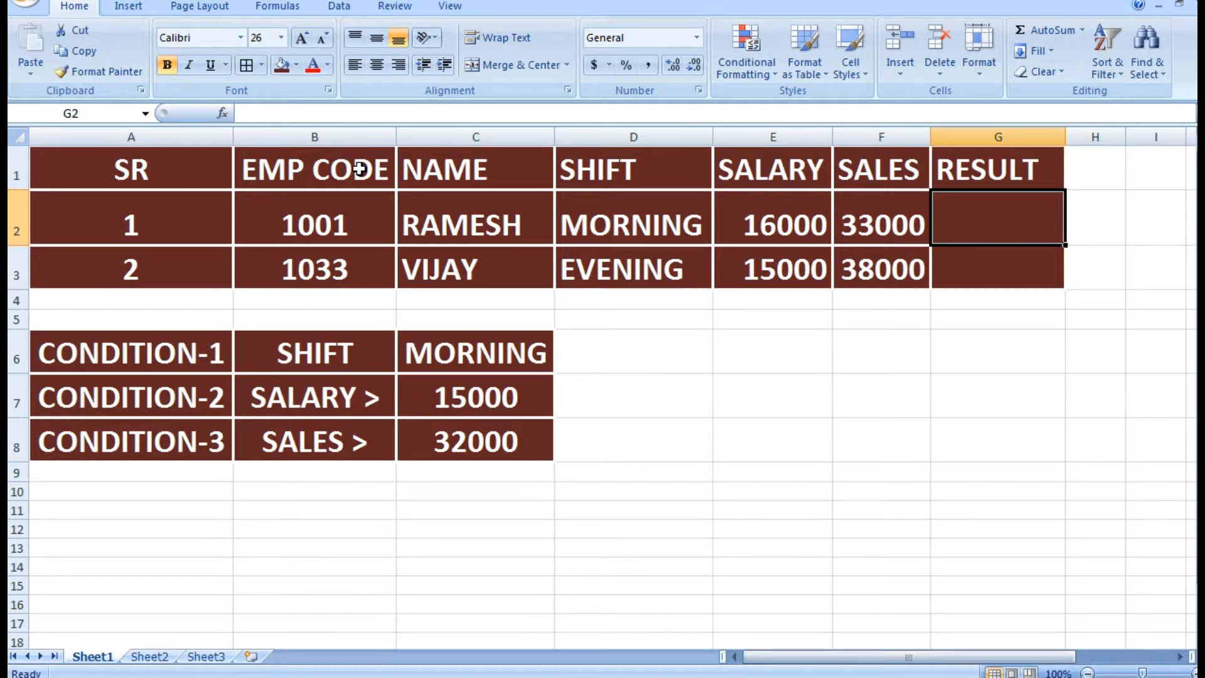
text(=IF)
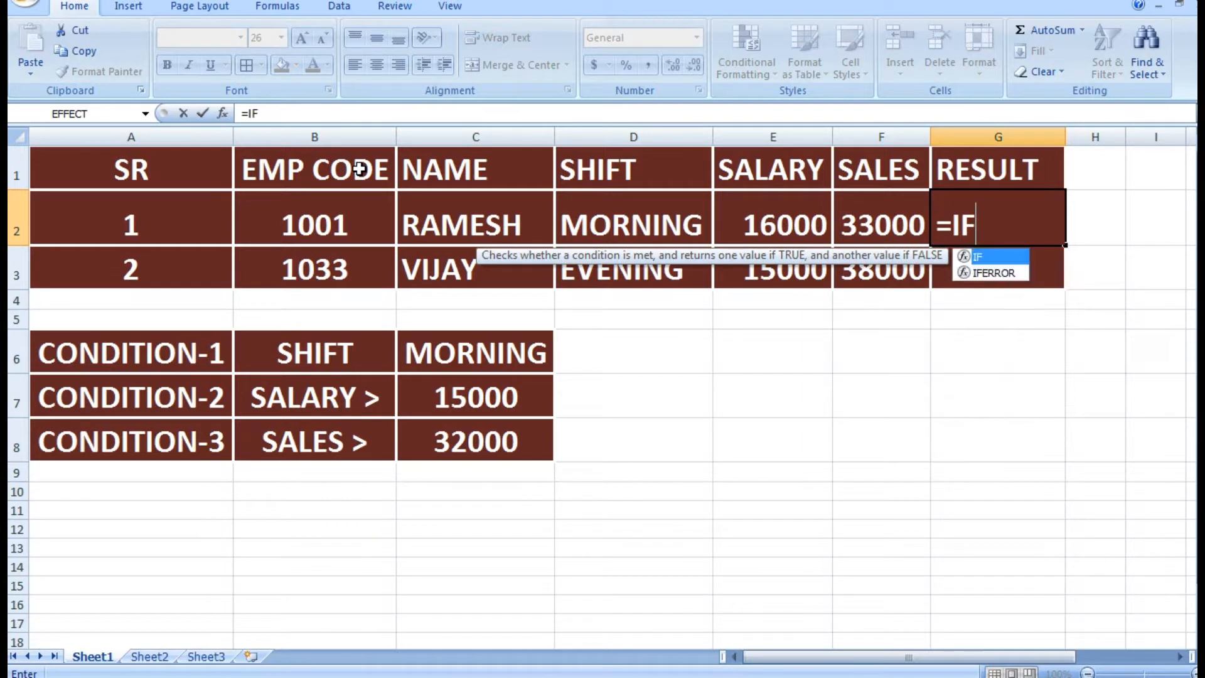
text(()
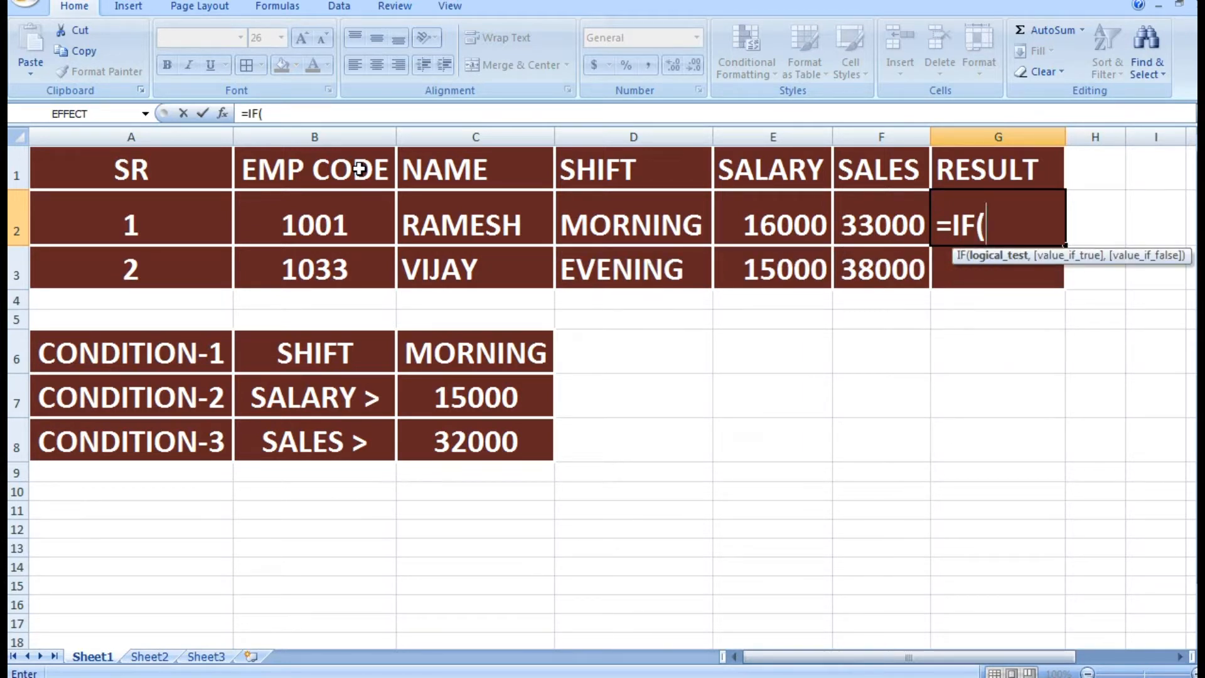
text(AND)
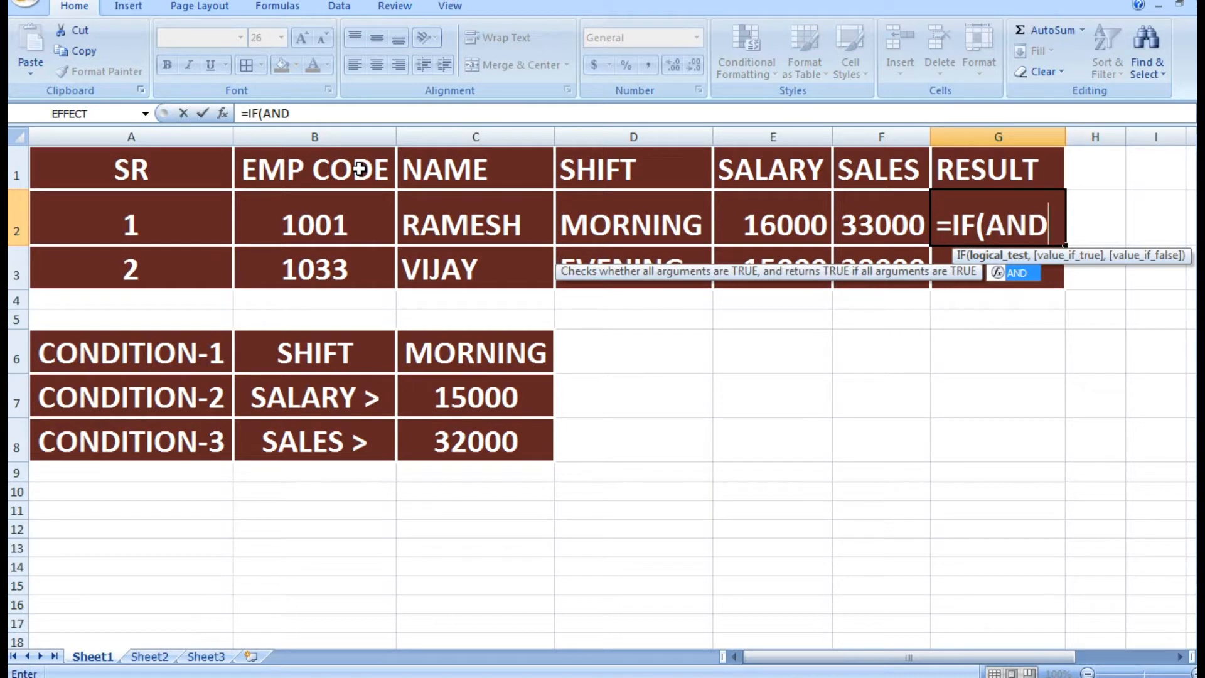
text(()
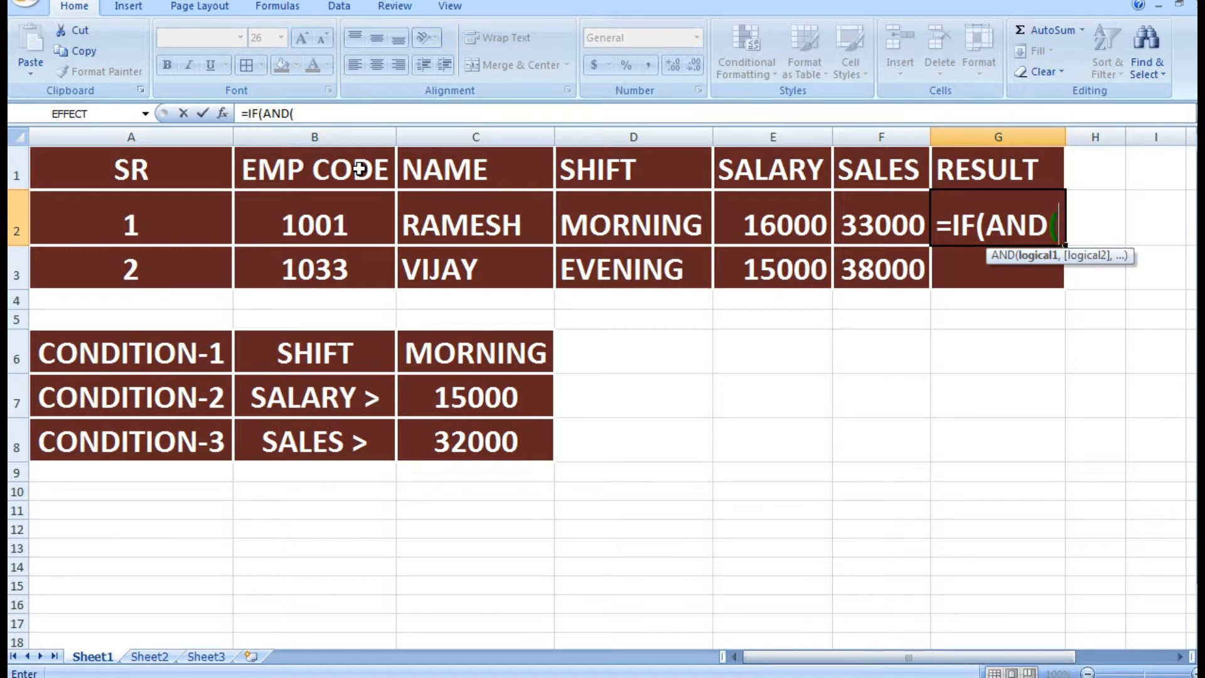
Step: Add the first AND condition, comparing shift cell D2 for equality with the absolute reference $C$6, followed by a comma
key(Left)
key(Left)
key(Left)
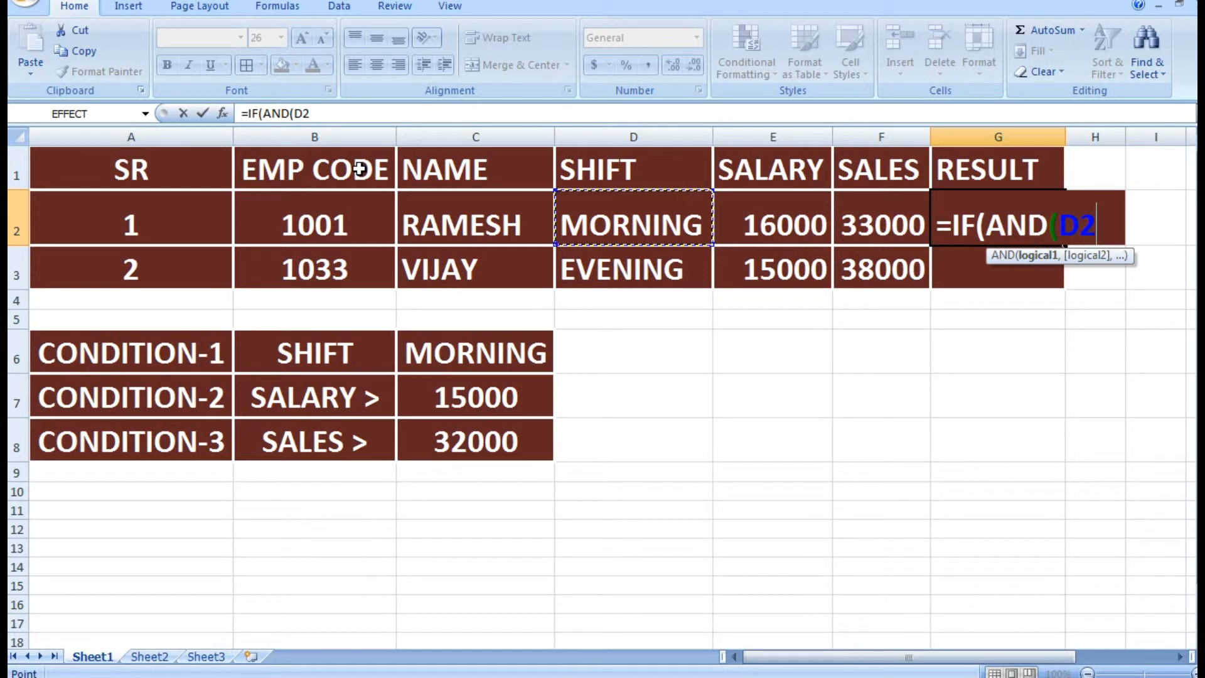
text(=)
key(Down)
key(Down)
key(Down)
key(Down)
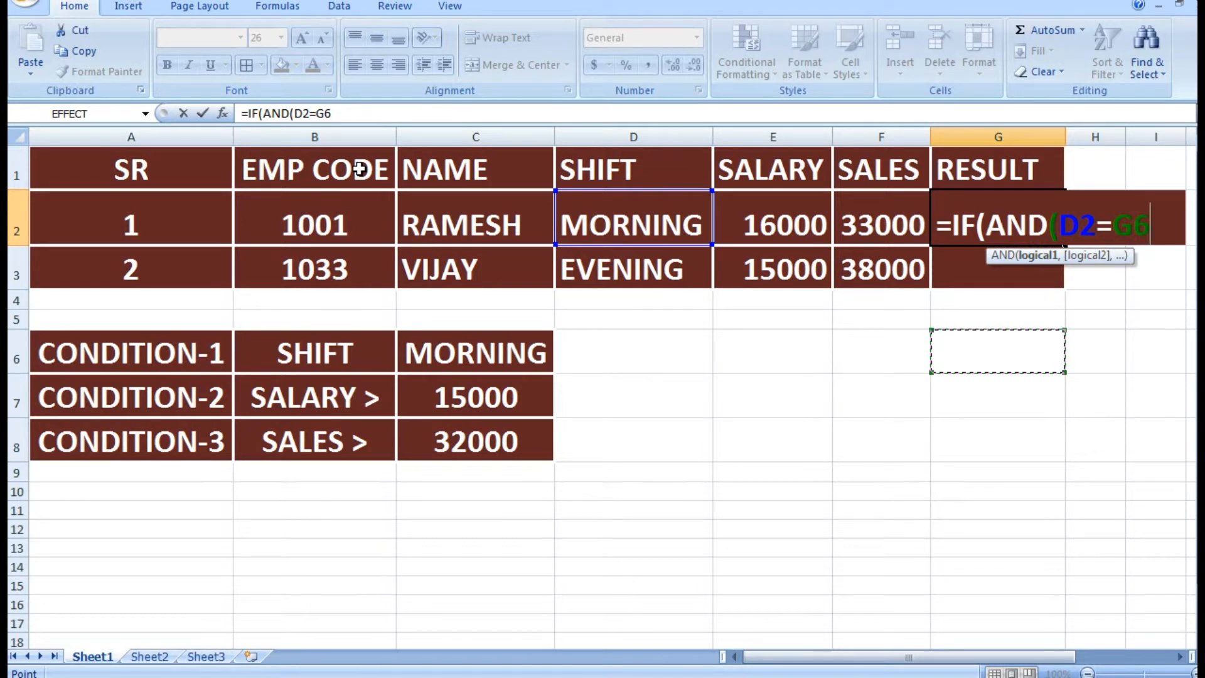
key(Left)
key(Left)
key(Left)
key(Left)
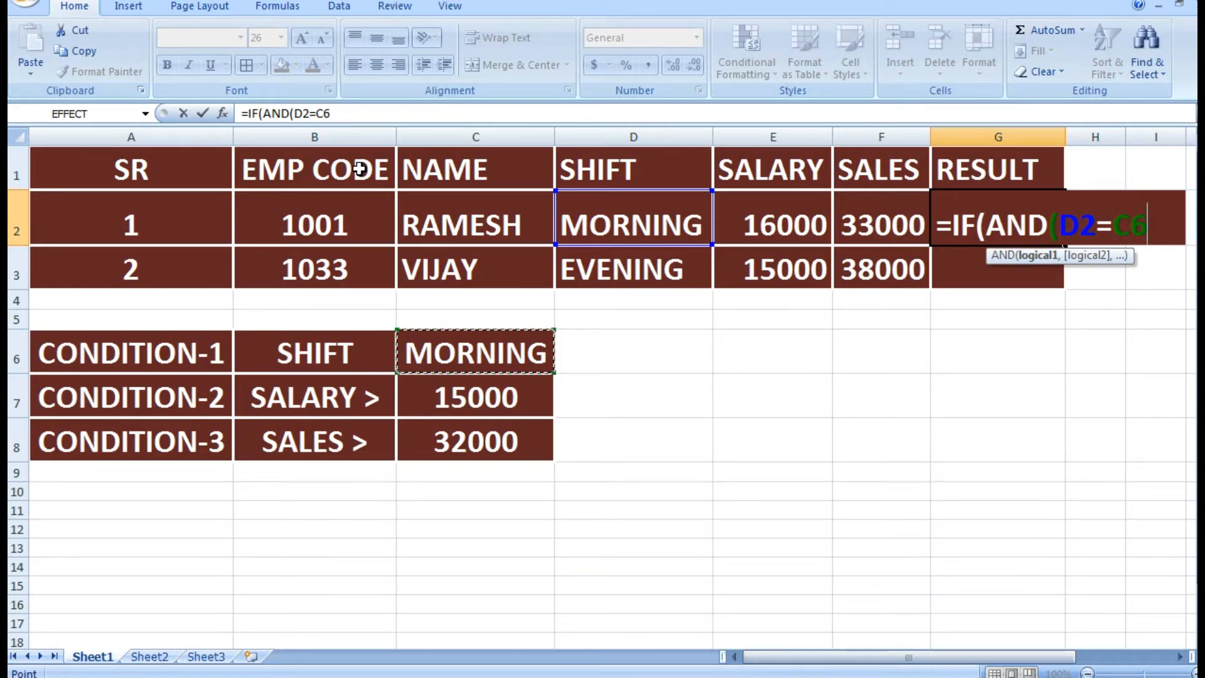
key(F4)
text(,)
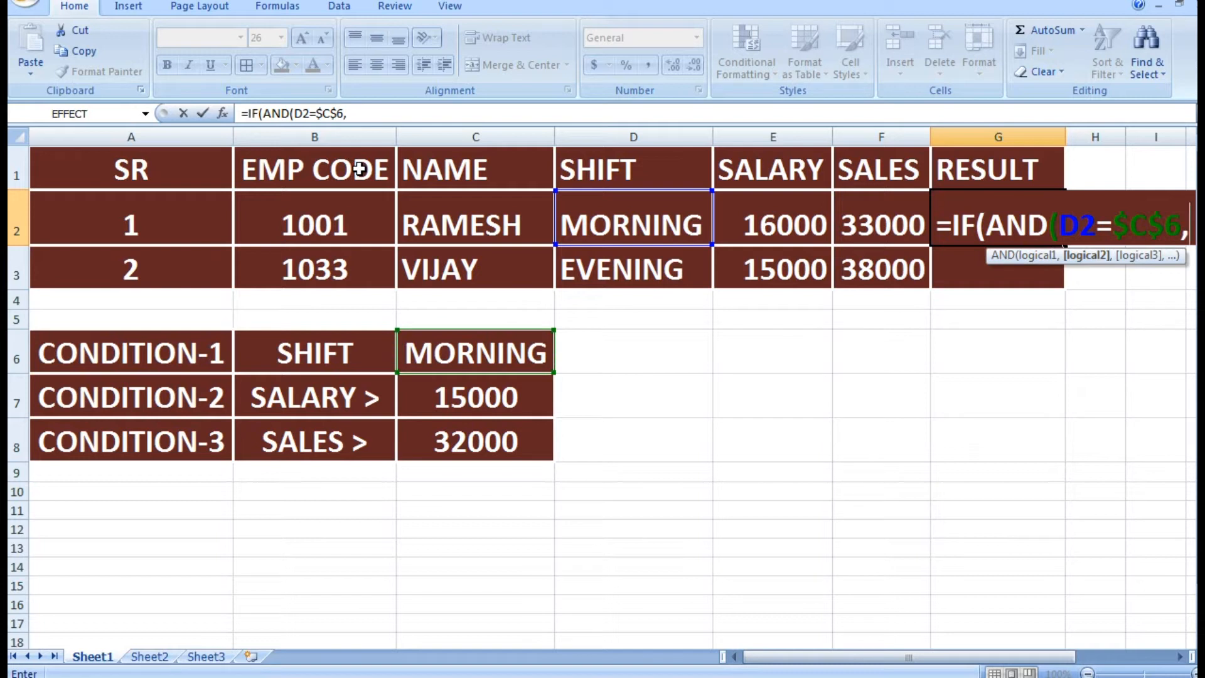
Step: Add the second AND condition, testing salary cell E2 as greater than the absolute reference $C$7, followed by a comma
key(Left)
key(Down)
key(Left)
key(Up)
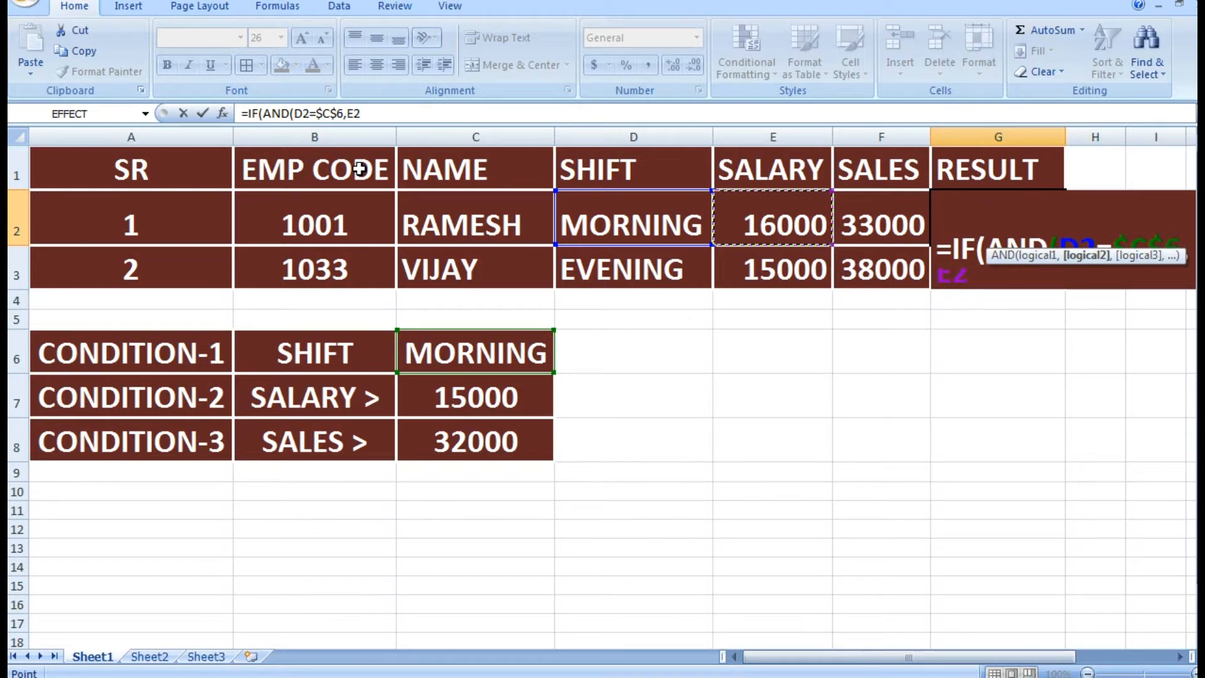
text(>)
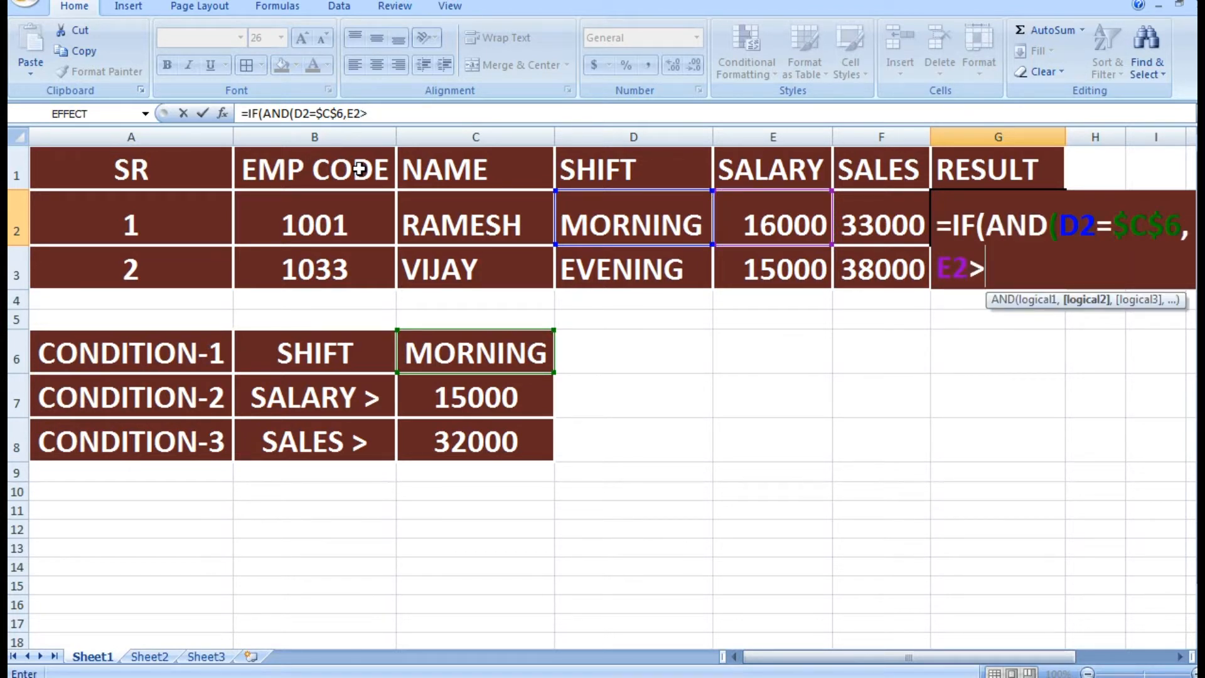
key(Down)
key(Down)
key(Down)
key(Down)
key(Down)
key(Down)
key(Left)
key(Left)
key(Left)
key(Left)
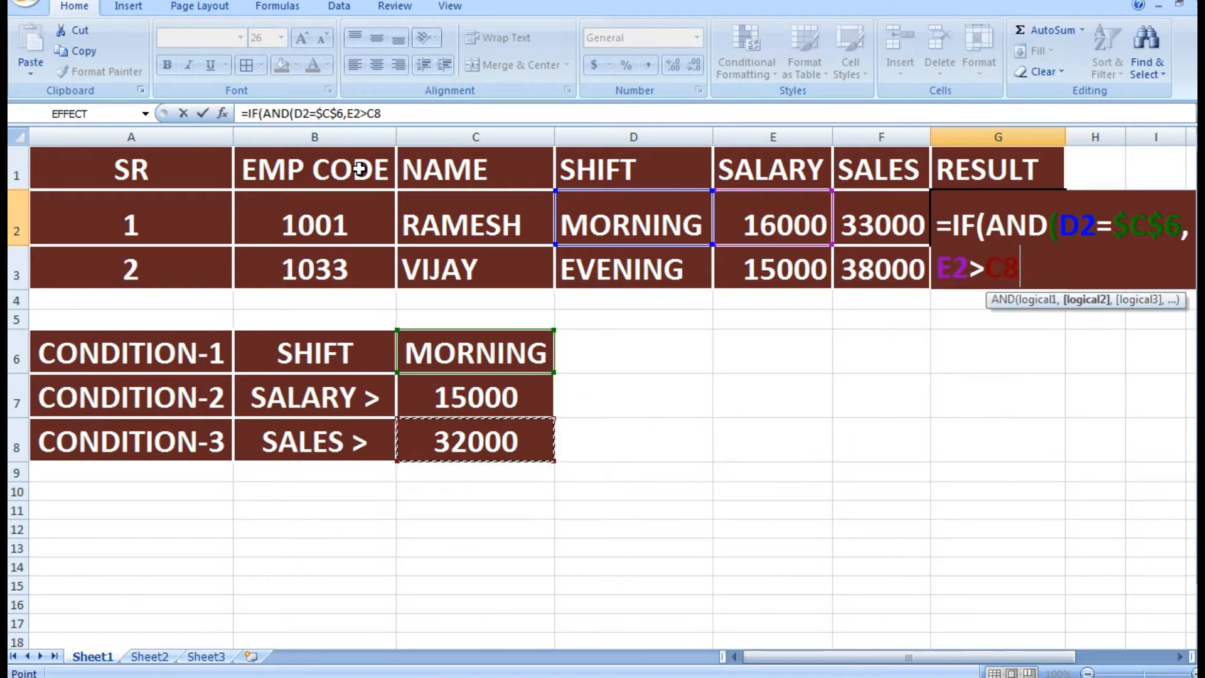
key(Up)
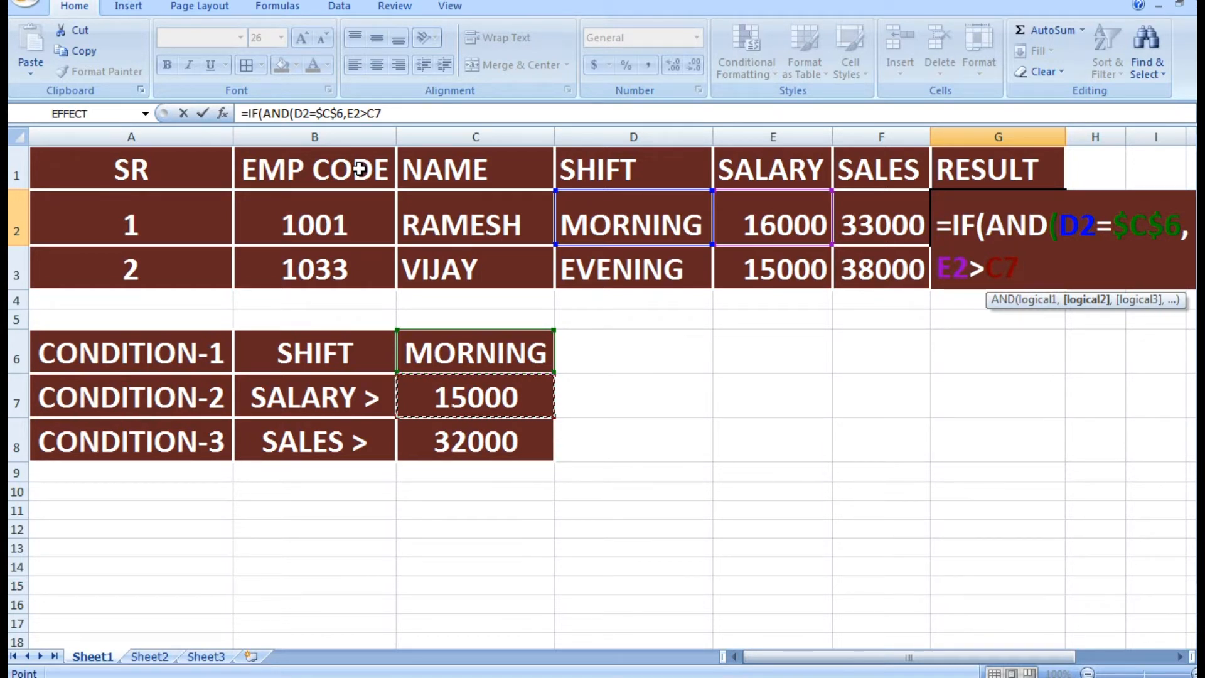
key(F4)
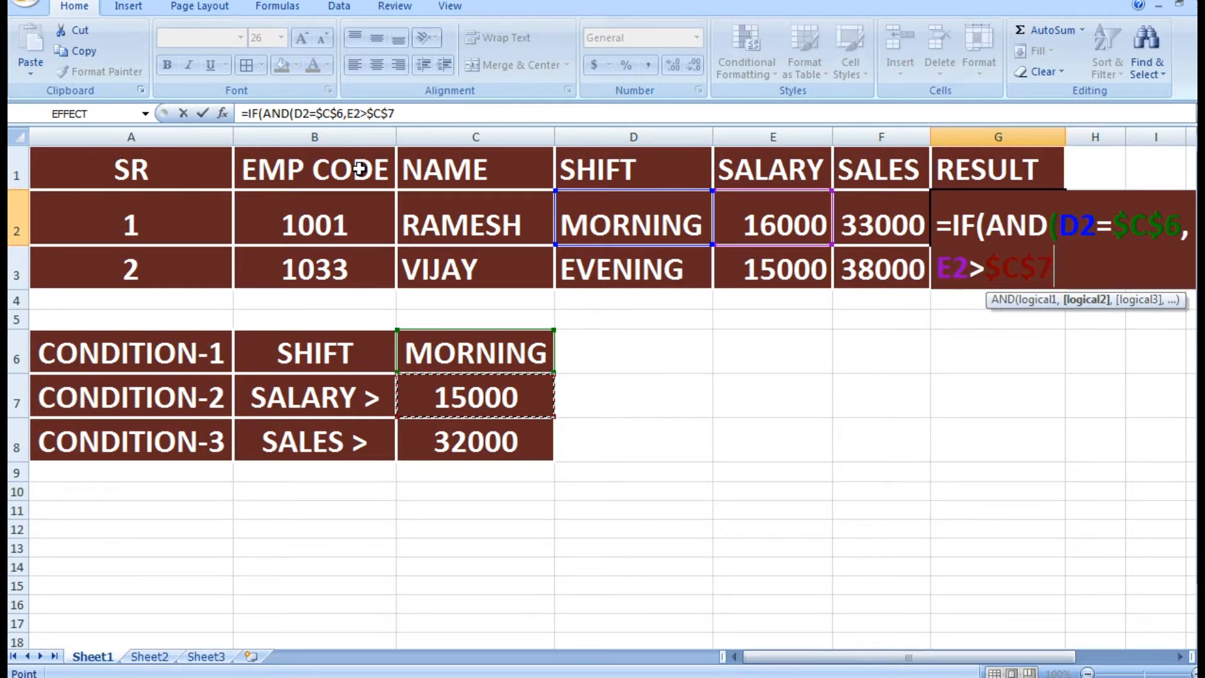
text(,)
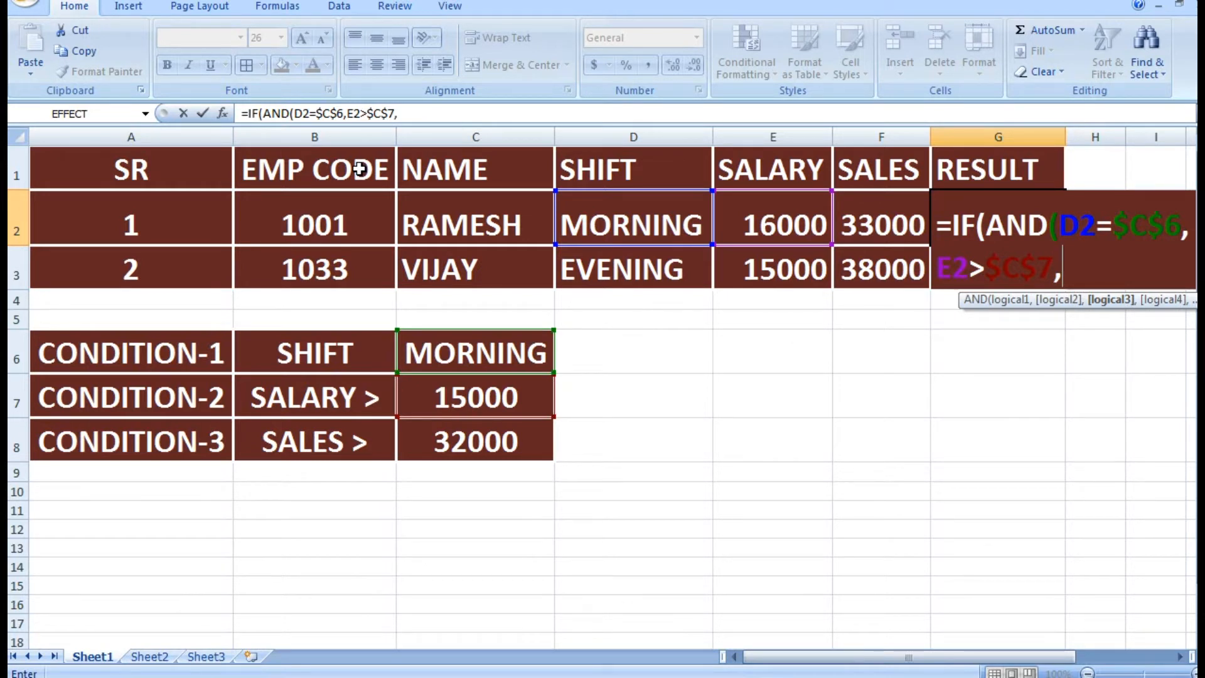
Step: Add the third AND condition, testing sales cell F2 as greater than the absolute reference $C$8, and close the AND function
key(Down)
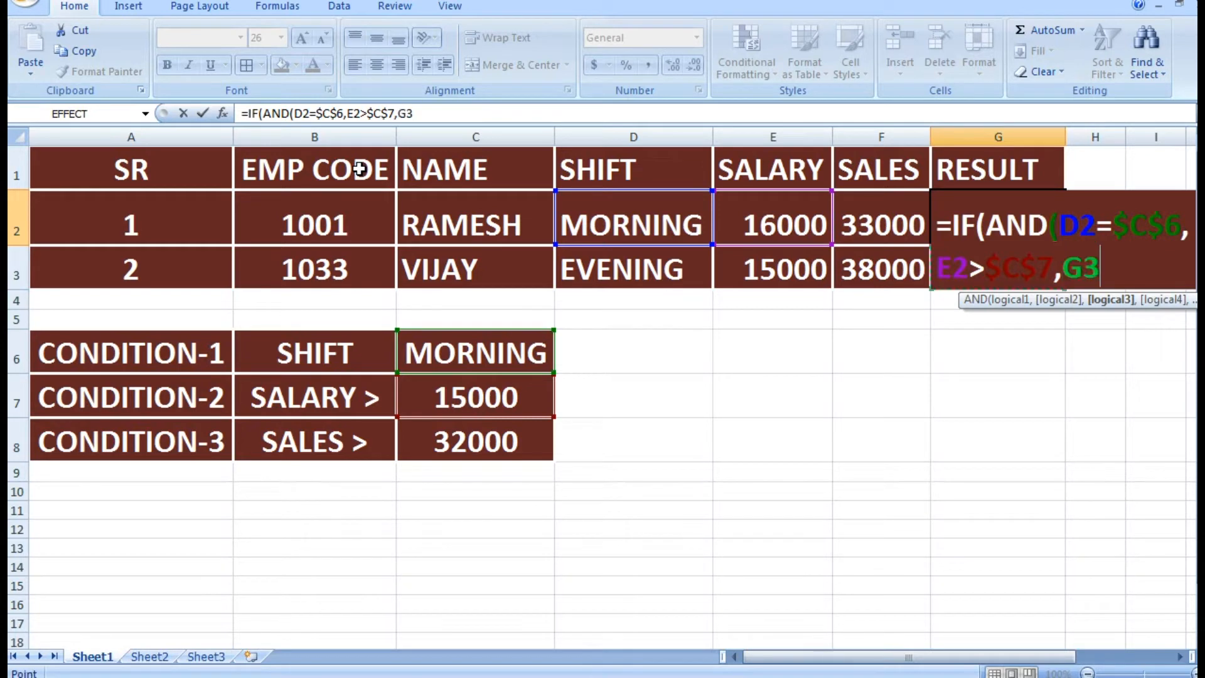
key(Right)
key(Right)
key(Left)
key(Left)
key(Left)
key(Up)
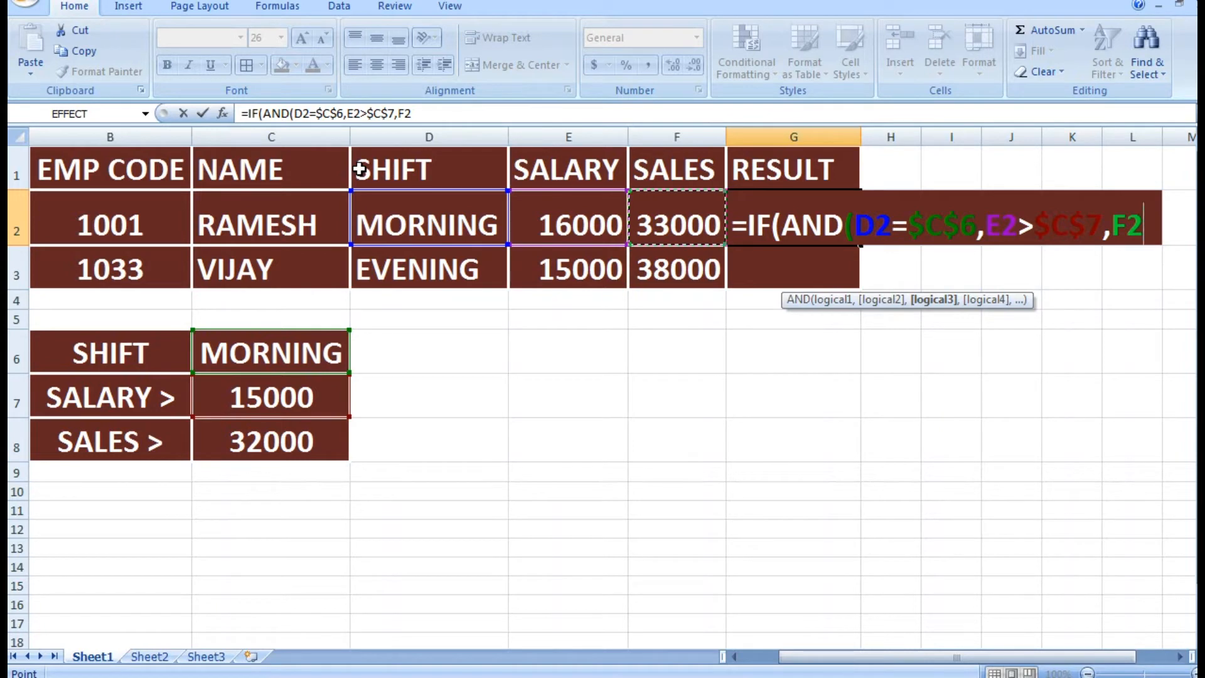
text(>)
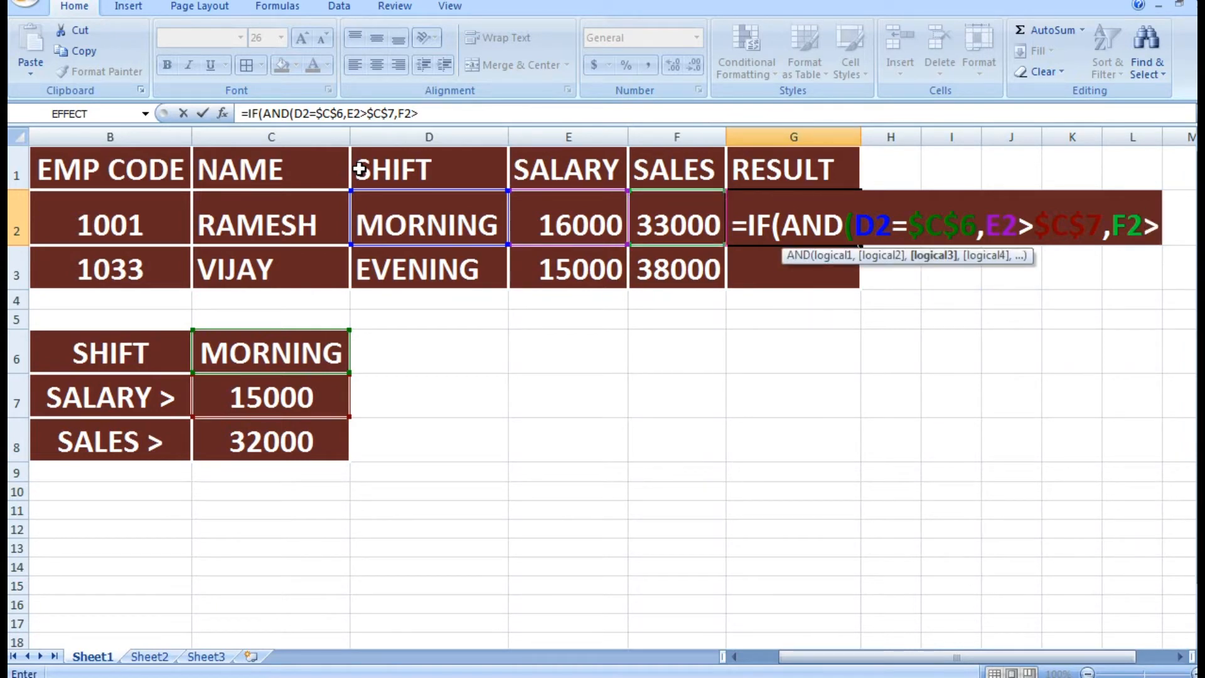
key(Down)
key(Down)
key(Down)
key(Down)
key(Down)
key(Down)
key(Left)
key(Left)
key(Left)
key(Left)
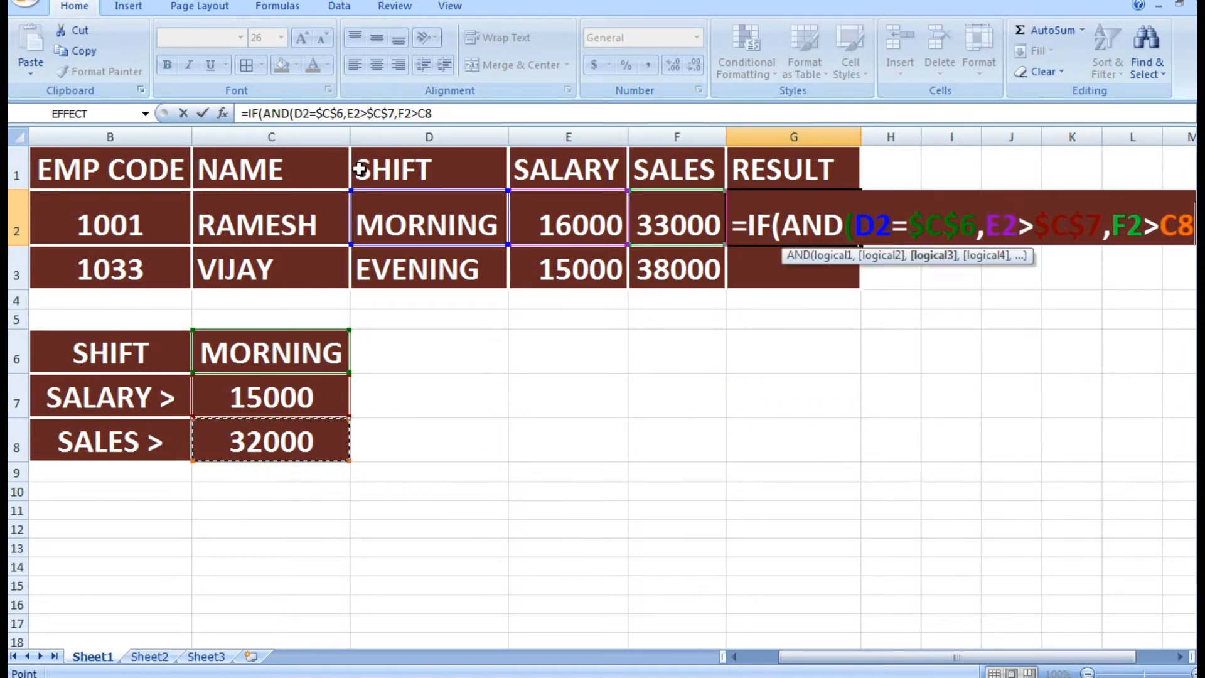
key(Left)
key(Left)
key(Right)
key(Right)
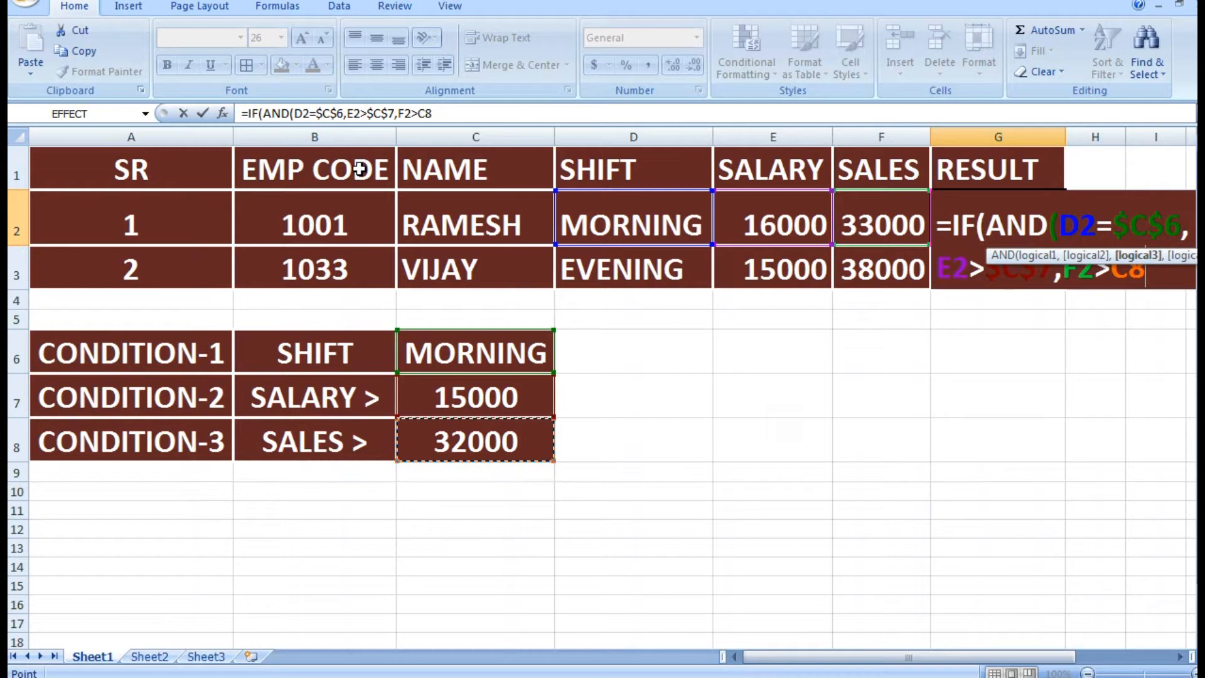
key(F4)
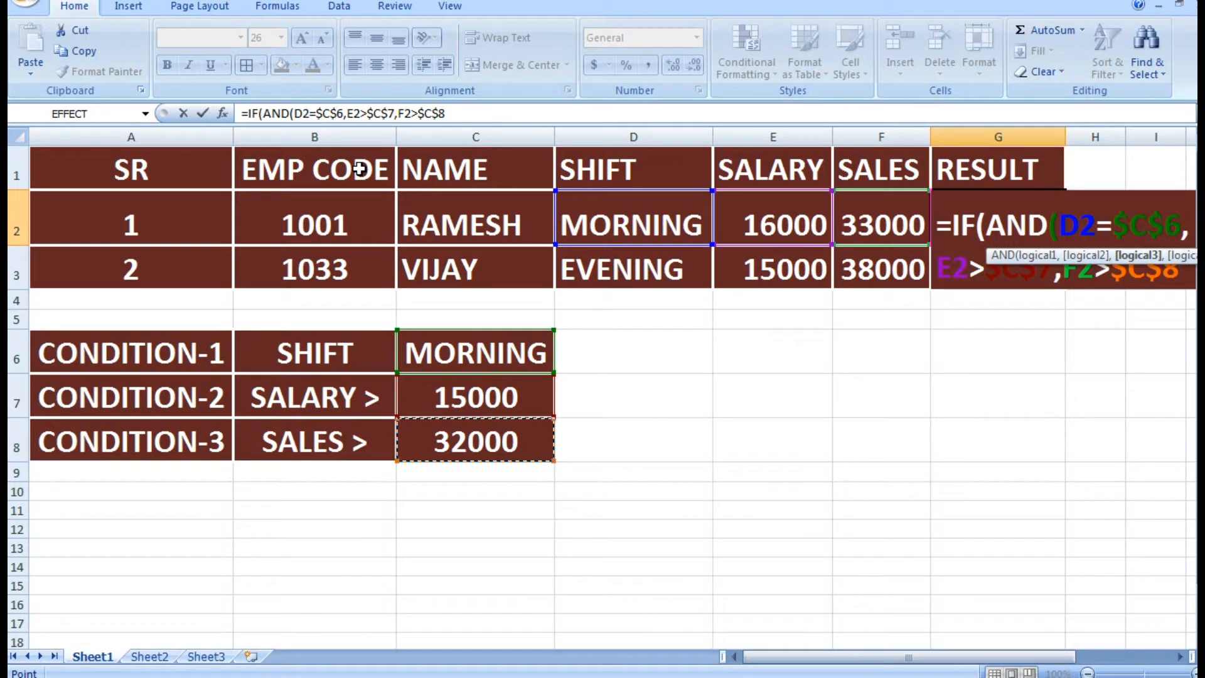
text())
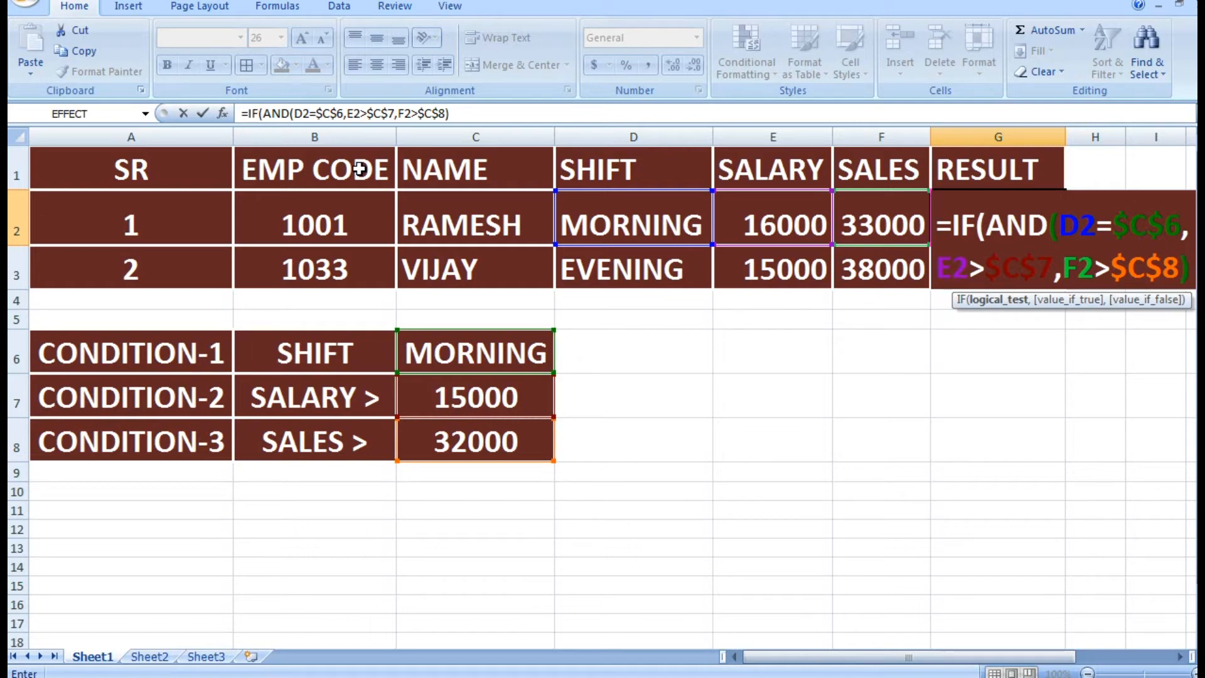
Step: Set the IF function's value-if-true argument to the first employee's name cell C2, with separating commas around it
text(,)
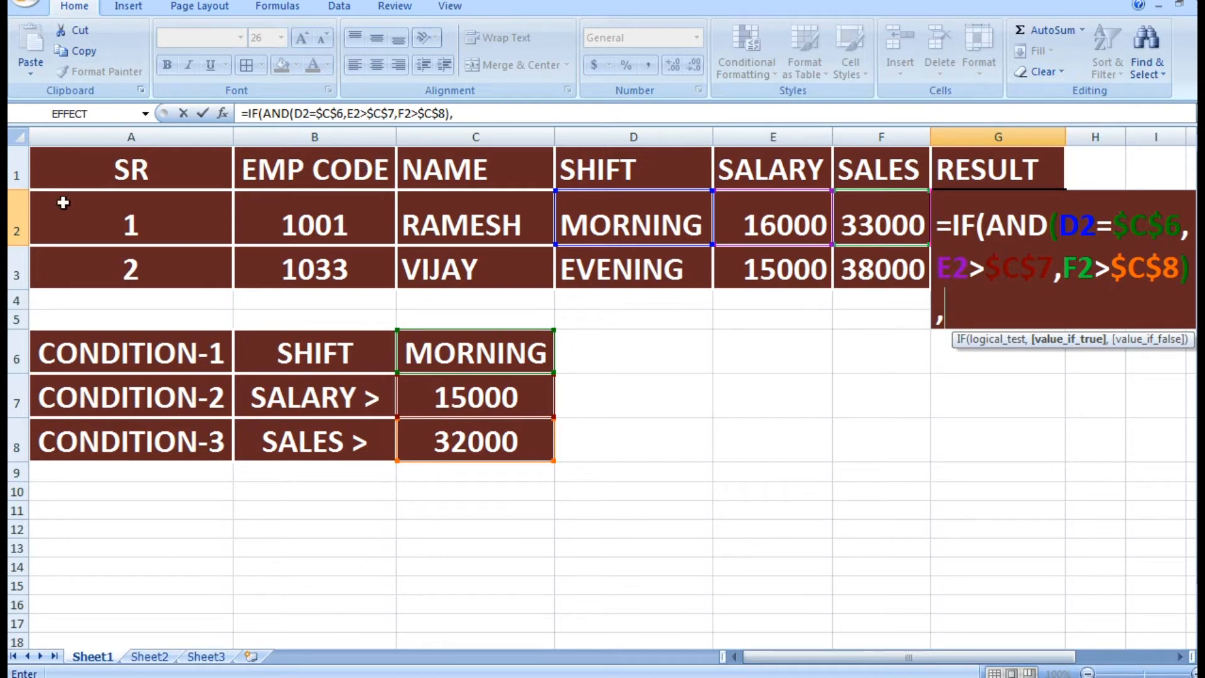
click(478, 234)
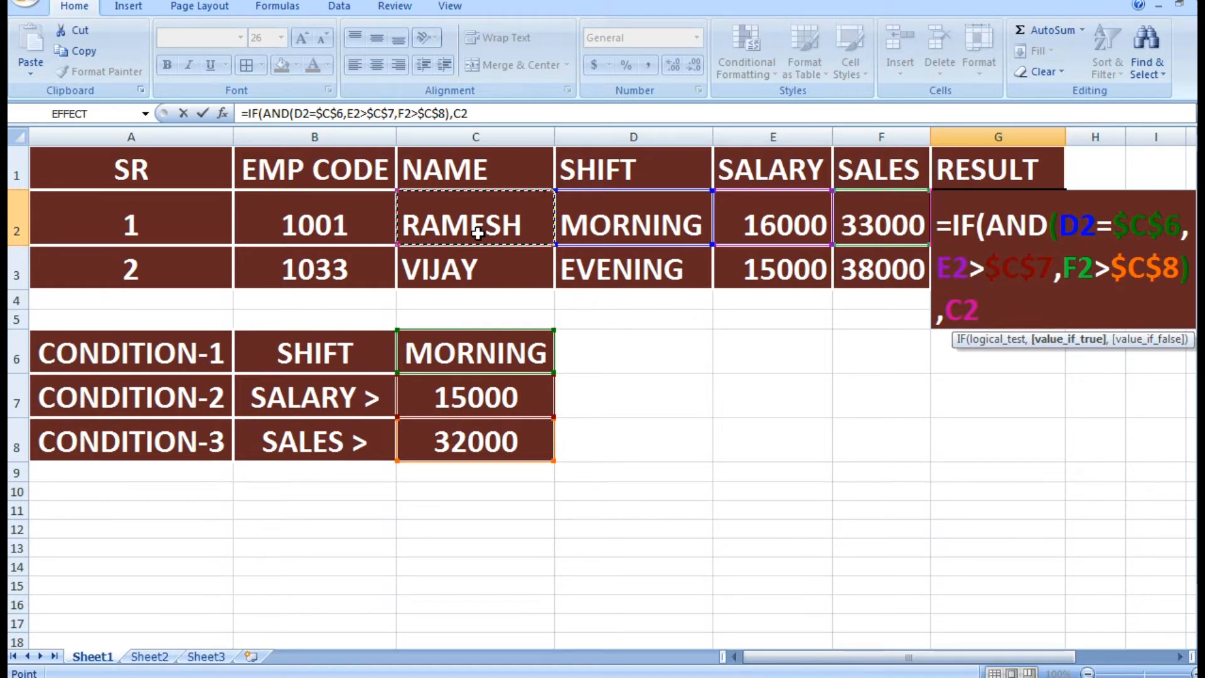
text(,)
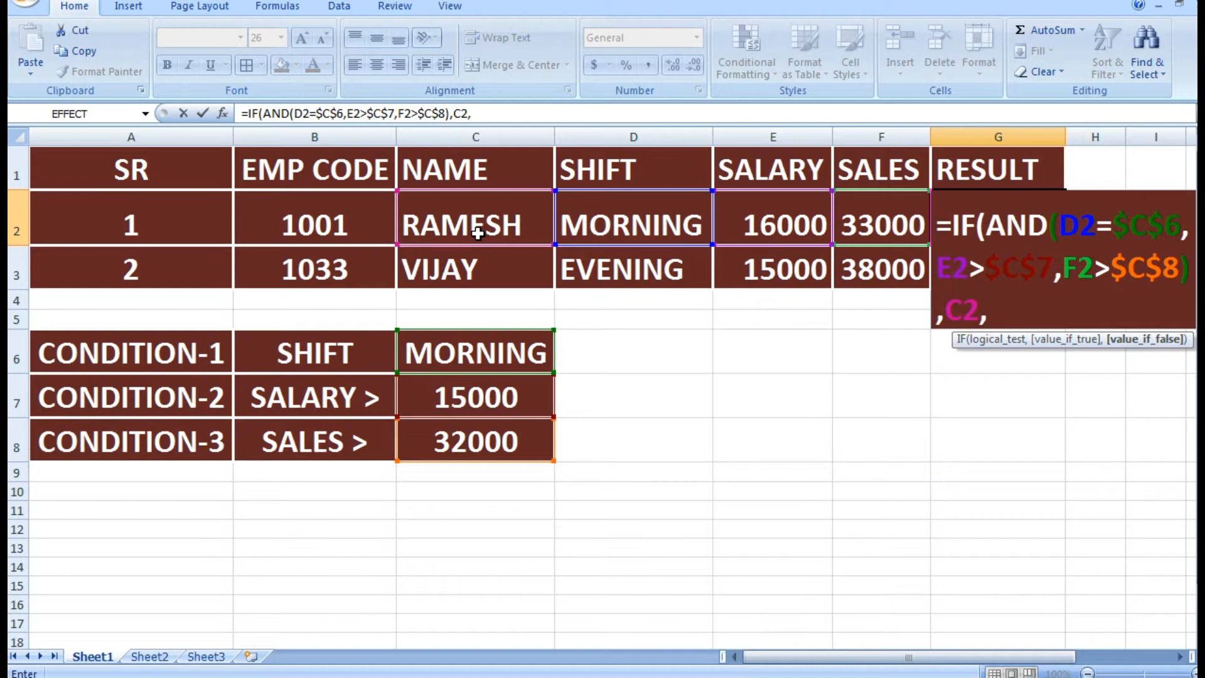
text("")
key(Return)
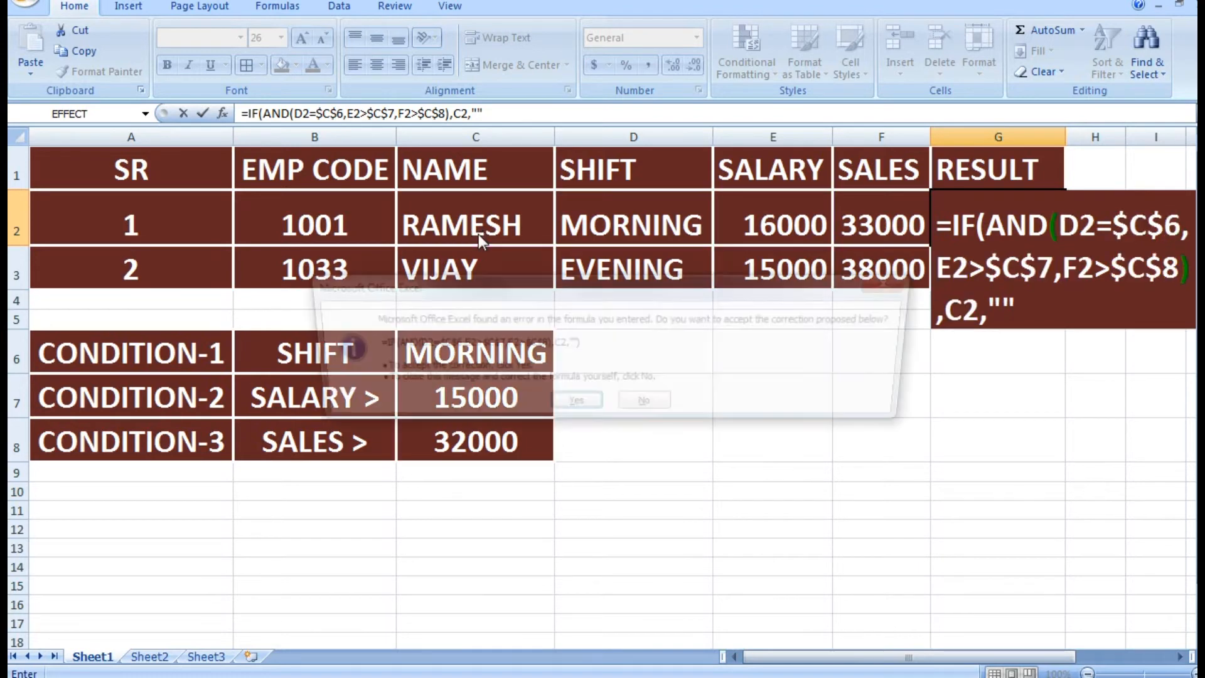
key(n)
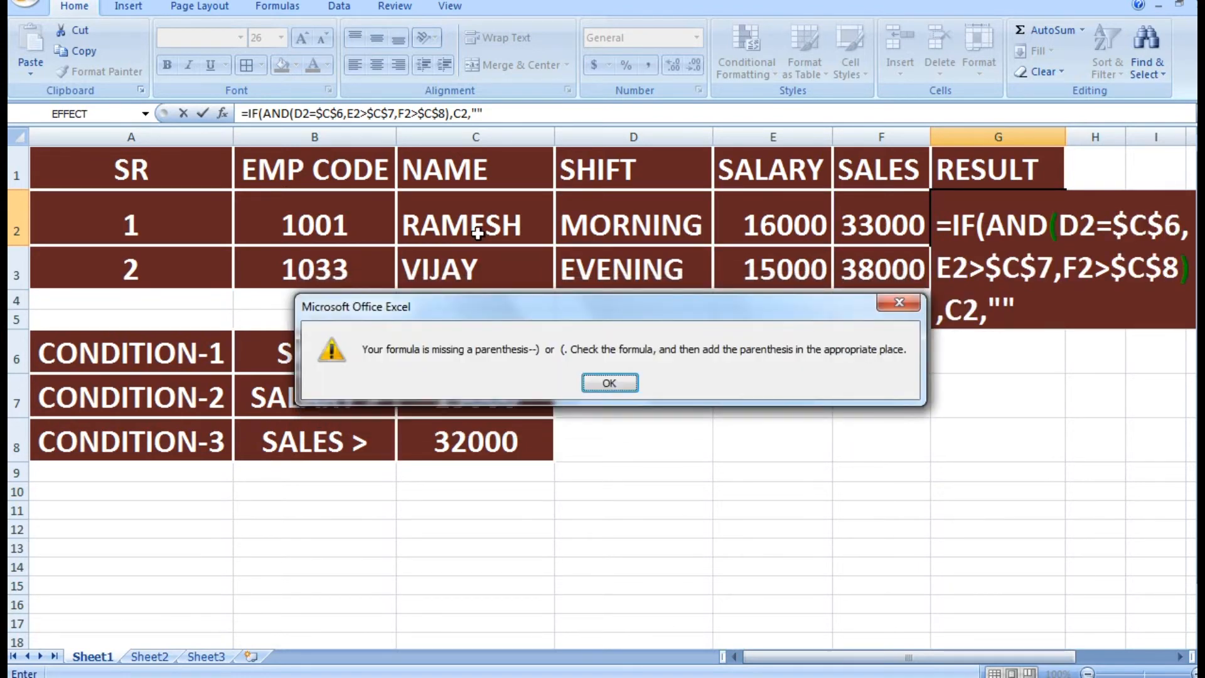
key(Return)
key(BackSpace)
key(BackSpace)
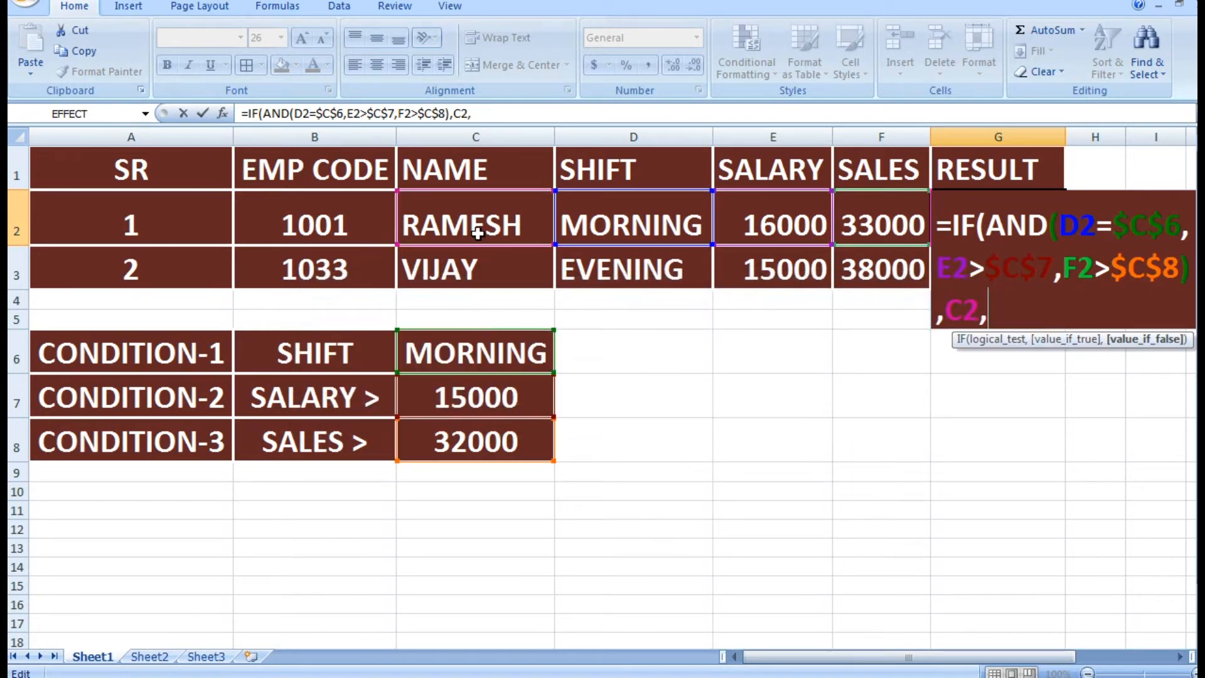
Step: Set the value-if-false argument to an empty string "", close the IF function and enter the formula in G2
text("OK)
key(BackSpace)
key(BackSpace)
text("))
key(Return)
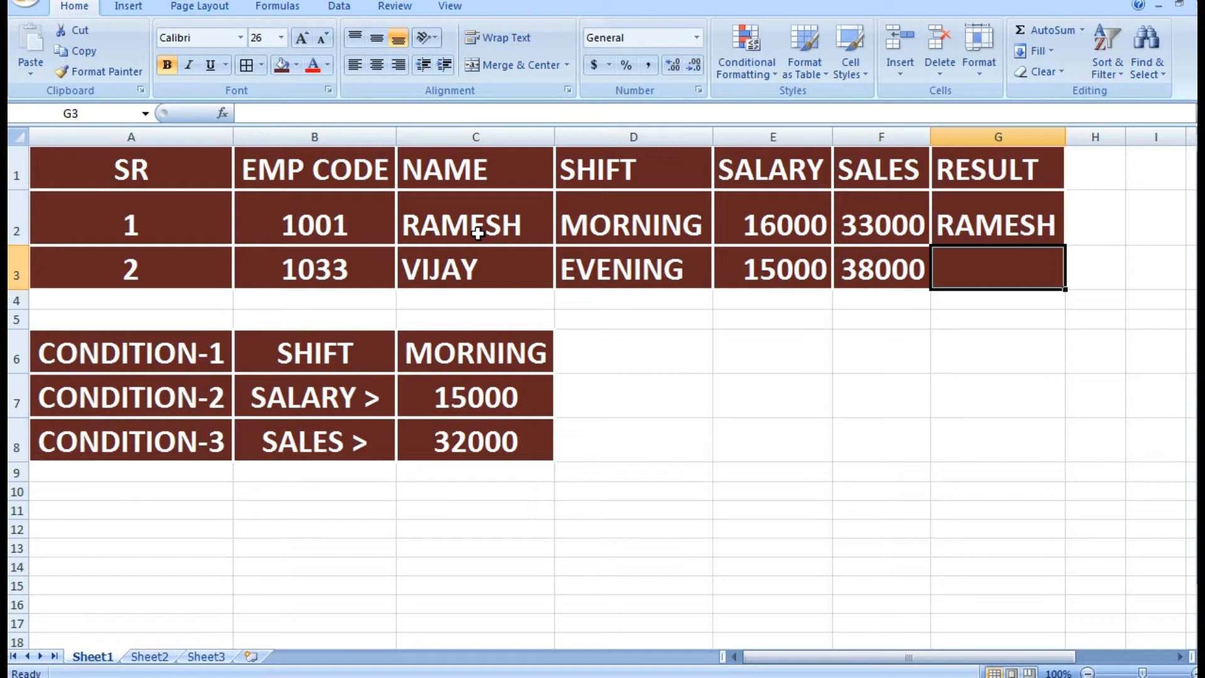
Step: Review the formula in G2 and highlight the three condition rows 6 to 8 one after another
key(Up)
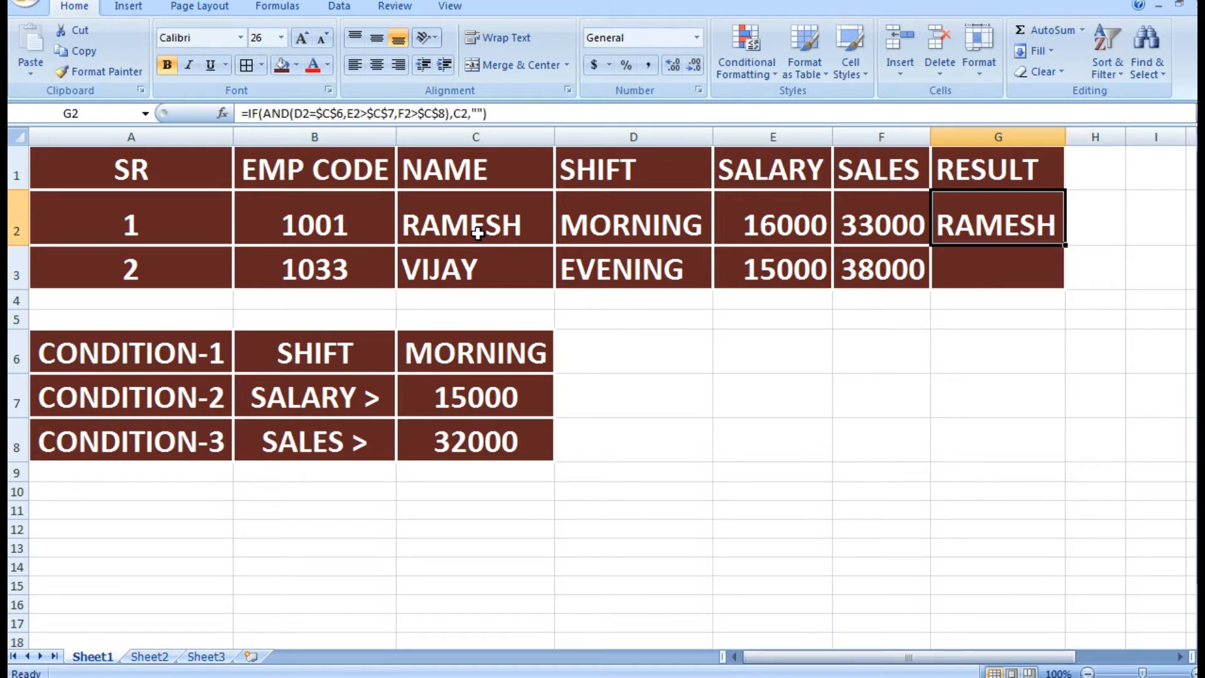
key(Left)
key(Left)
key(Left)
key(Down)
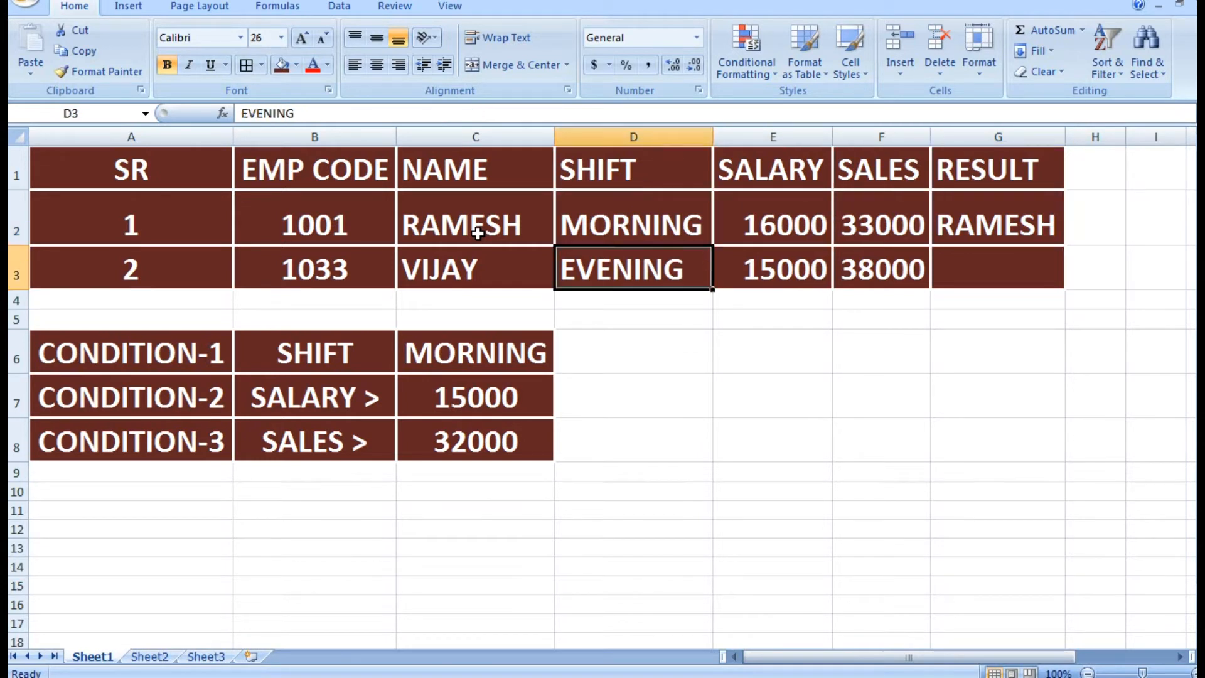
key(Down)
key(Left)
key(Down)
key(Down)
key(shift+space)
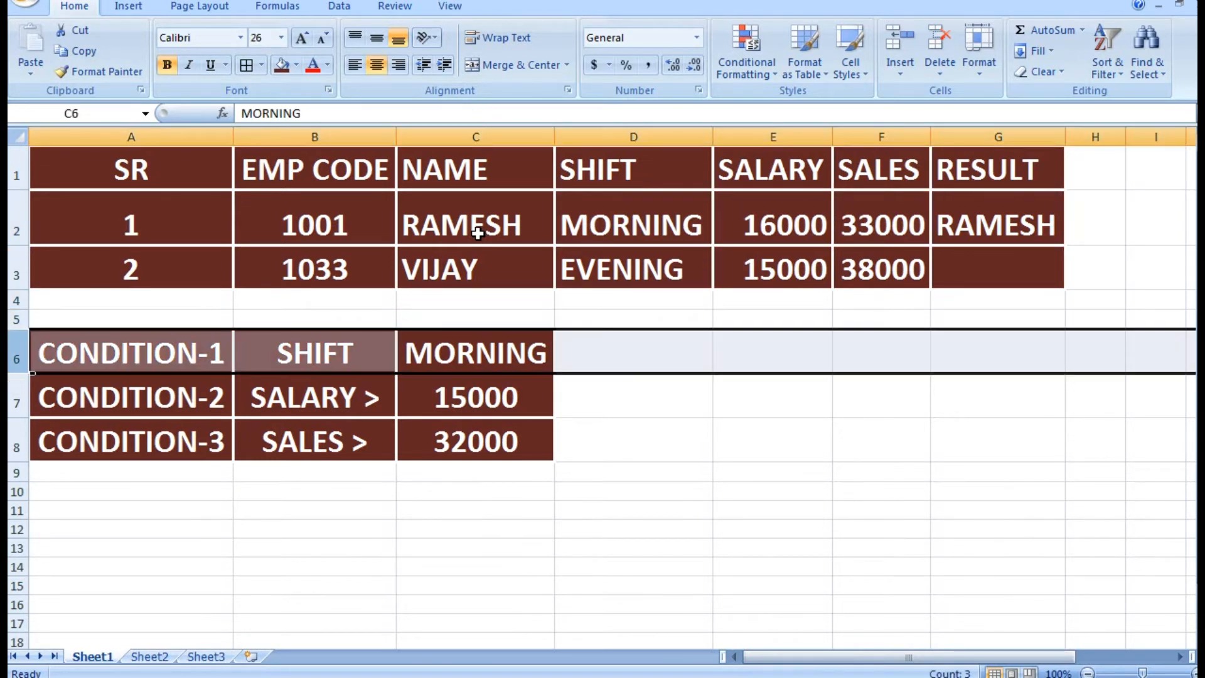
key(Down)
key(shift+space)
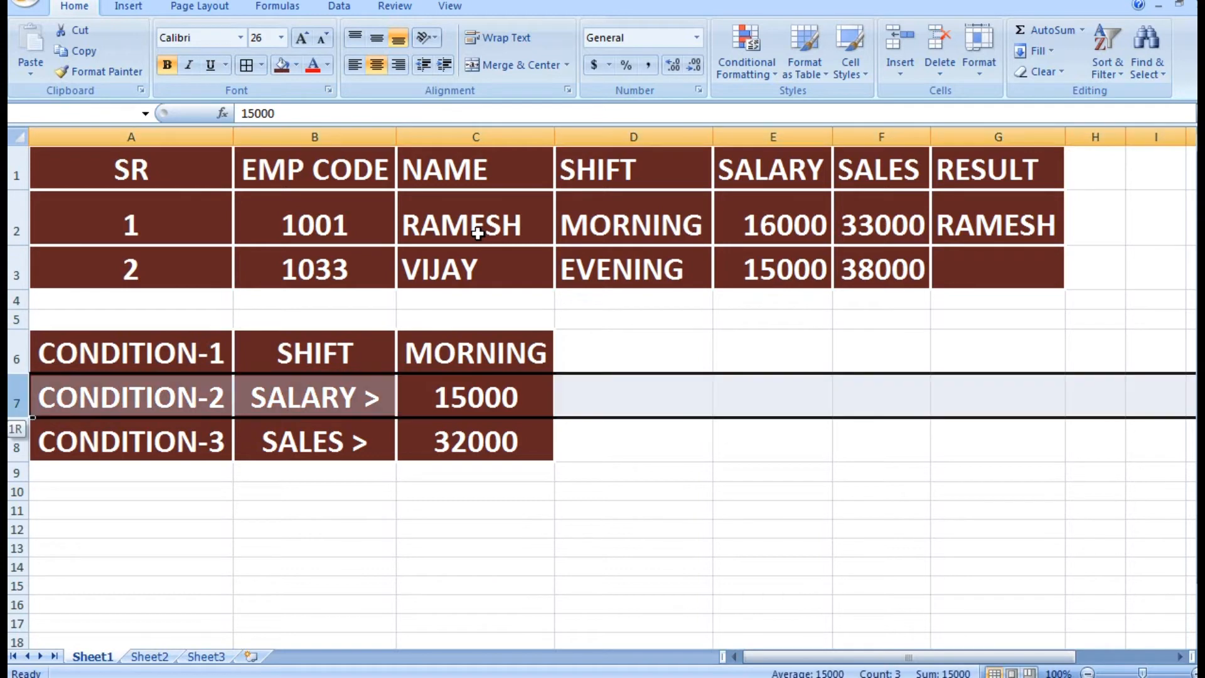
key(Down)
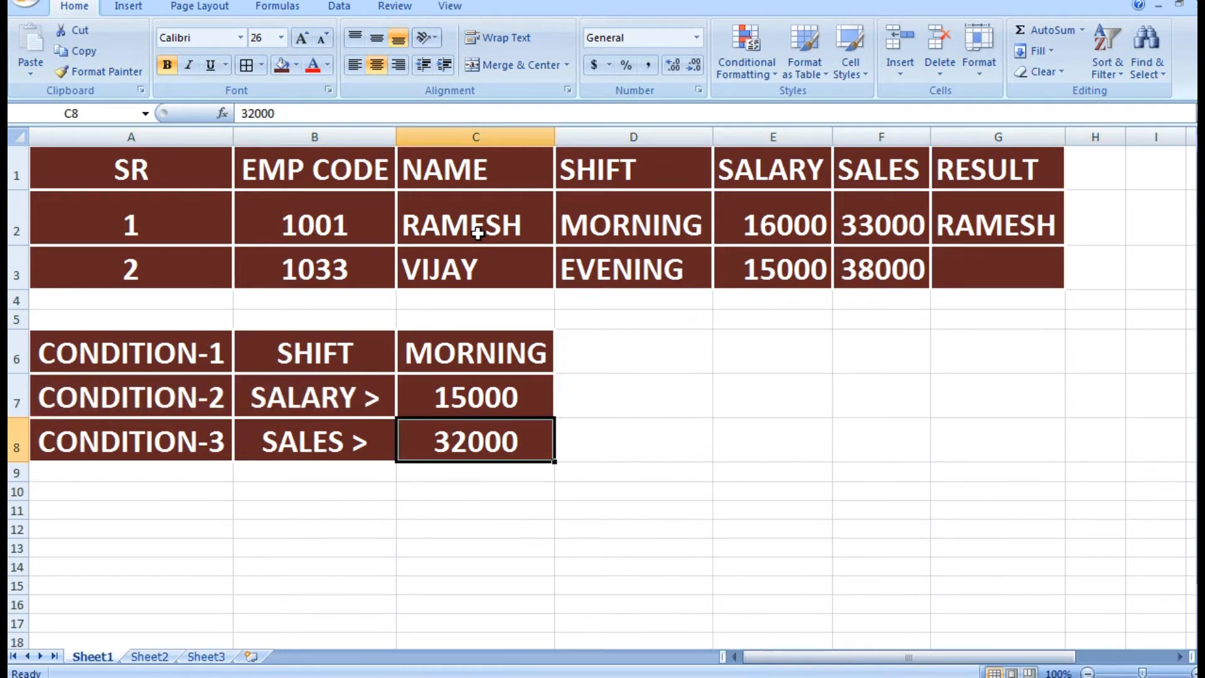
key(shift+space)
key(Up)
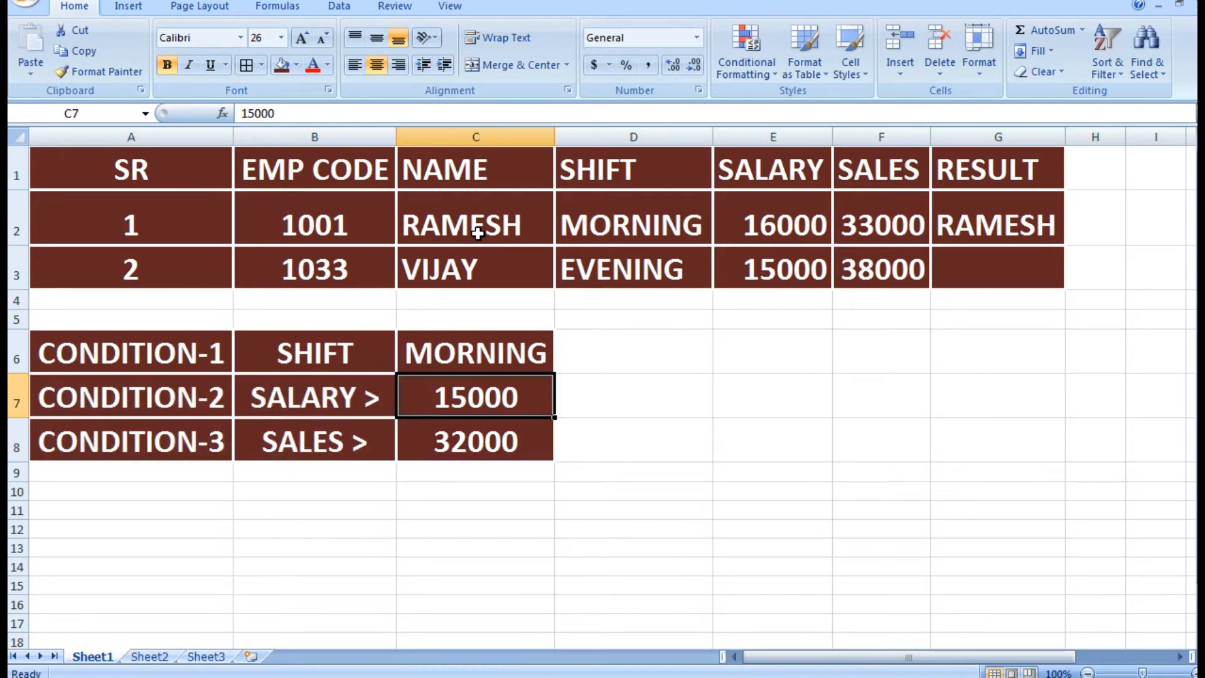
Step: Examine the first employee's shift in D2 and salary in E2 for comparison with the conditions
key(Right)
key(Up)
key(Up)
key(Up)
key(Up)
key(Up)
key(Up)
key(Down)
key(Right)
key(Left)
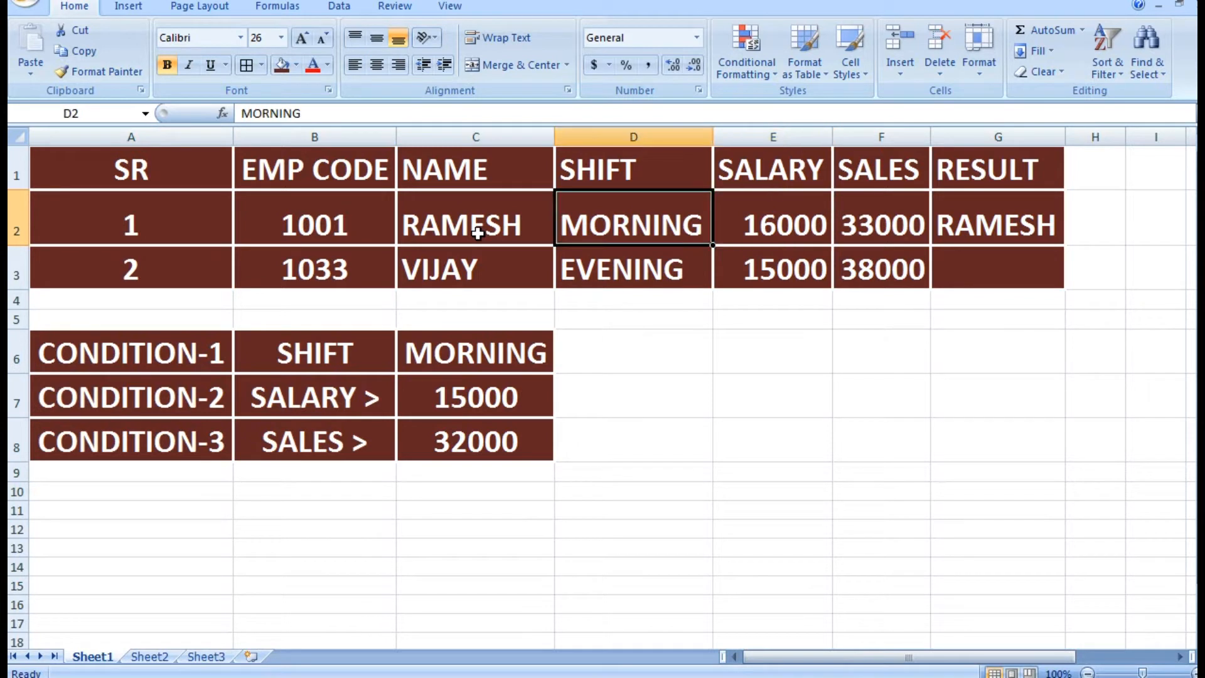
key(Right)
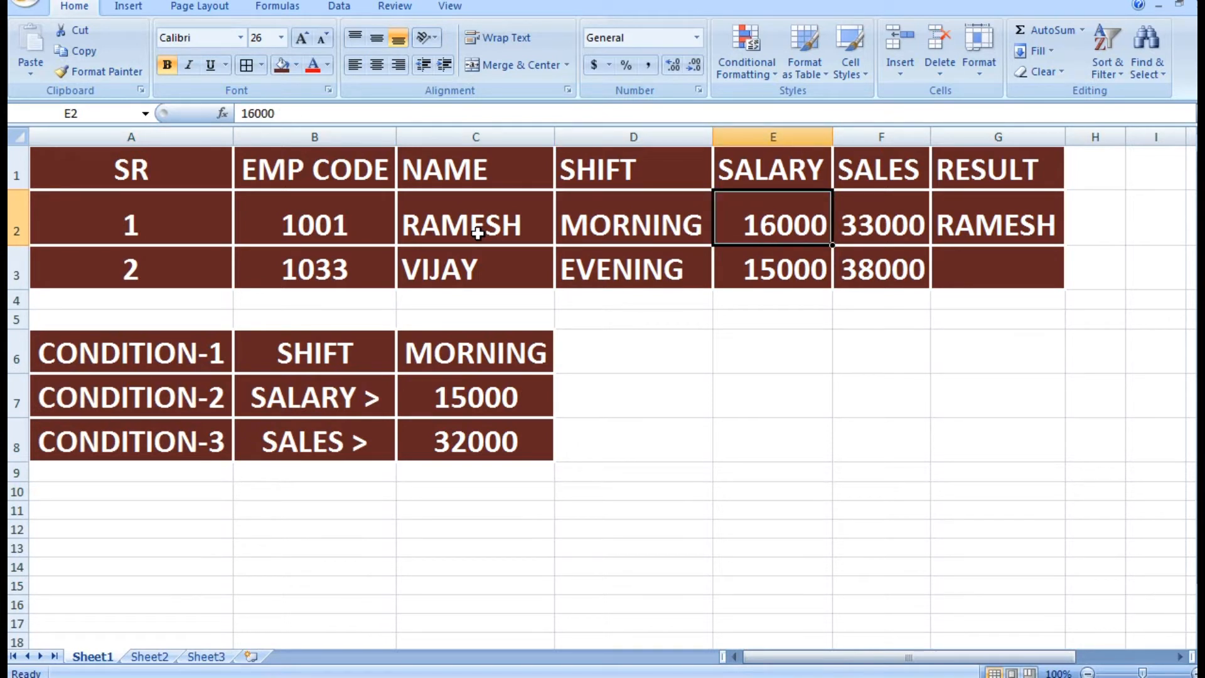
Step: Compare the salary condition in row 7 with the employee rows and examine the sales values in F3 and F2
key(Down)
key(Down)
key(Down)
key(Down)
key(Down)
key(Left)
key(Left)
key(shift+space)
key(Up)
key(Right)
key(Up)
key(Up)
key(Up)
key(Right)
key(Right)
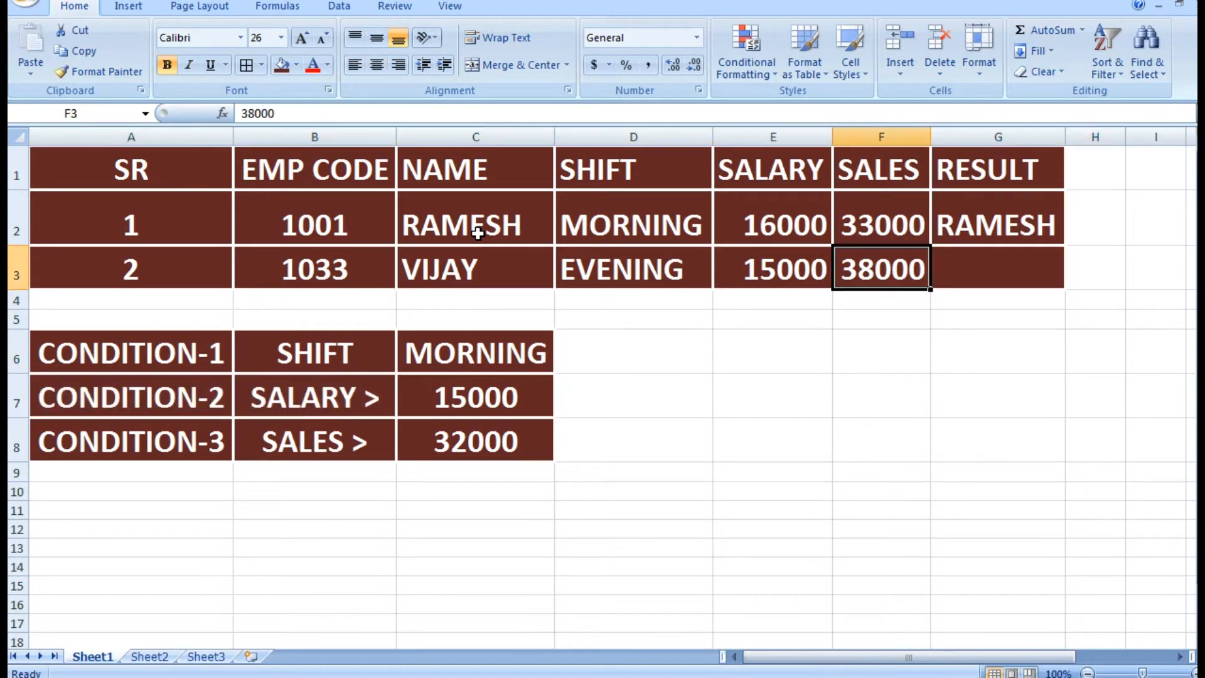
key(Up)
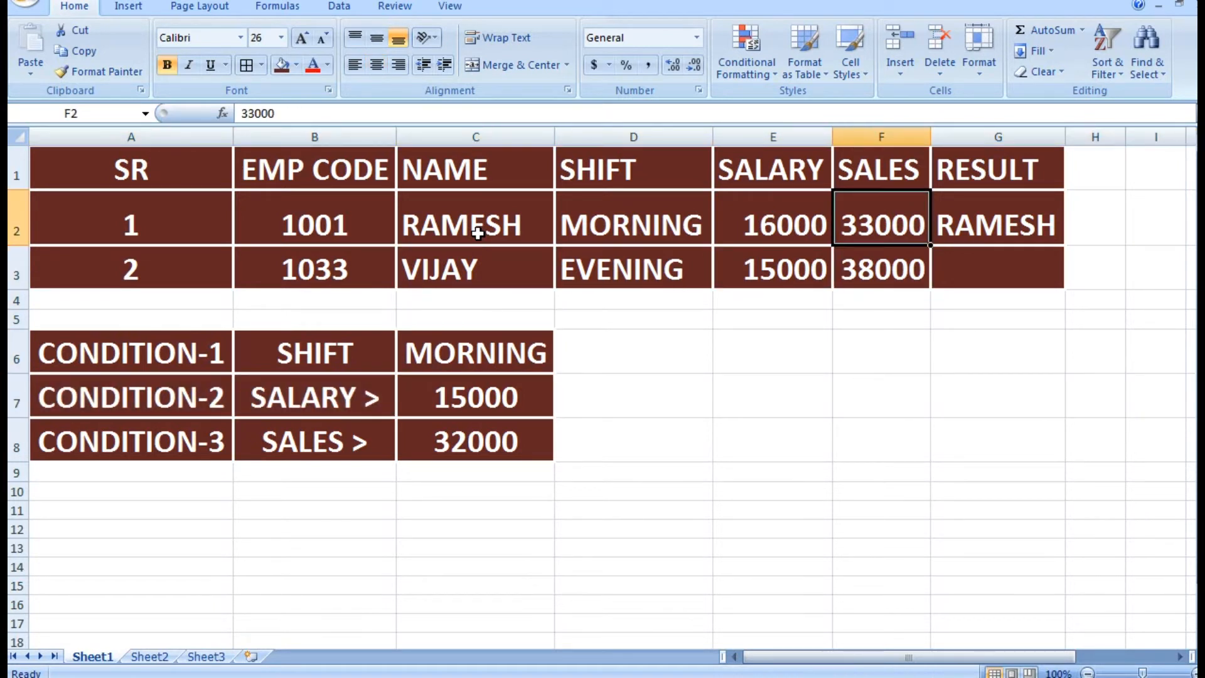
Step: Highlight the first employee's shift, salary and sales in D2:F2 and check the result in G2
key(Left)
key(Left)
key(shift+Right)
key(shift+Right)
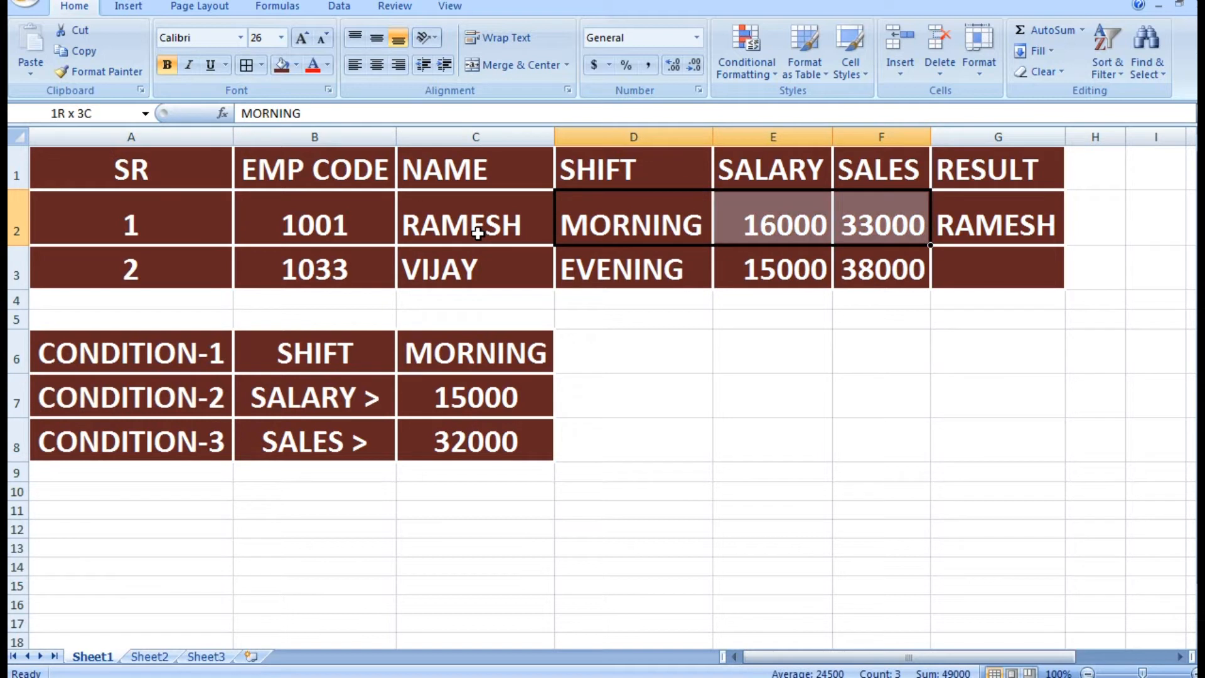
key(Right)
key(Right)
key(Right)
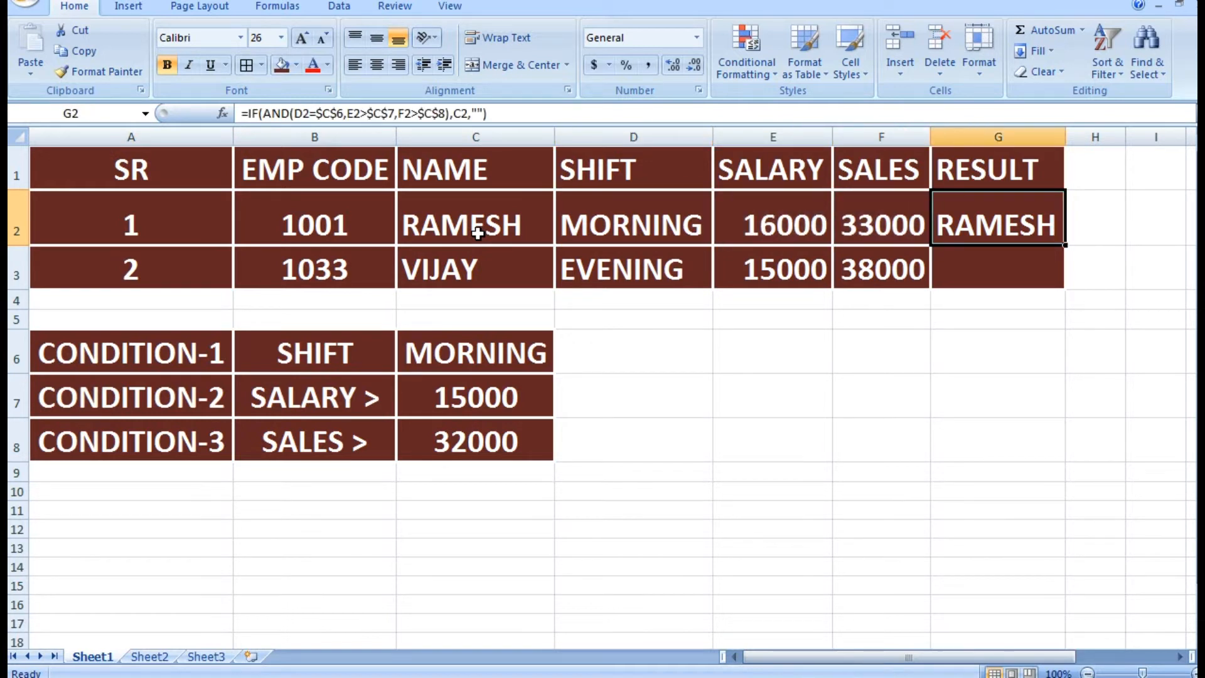
Step: Change the first employee's shift in D2 to EVENING and check the formula's result in G2
key(Left)
key(Left)
key(Left)
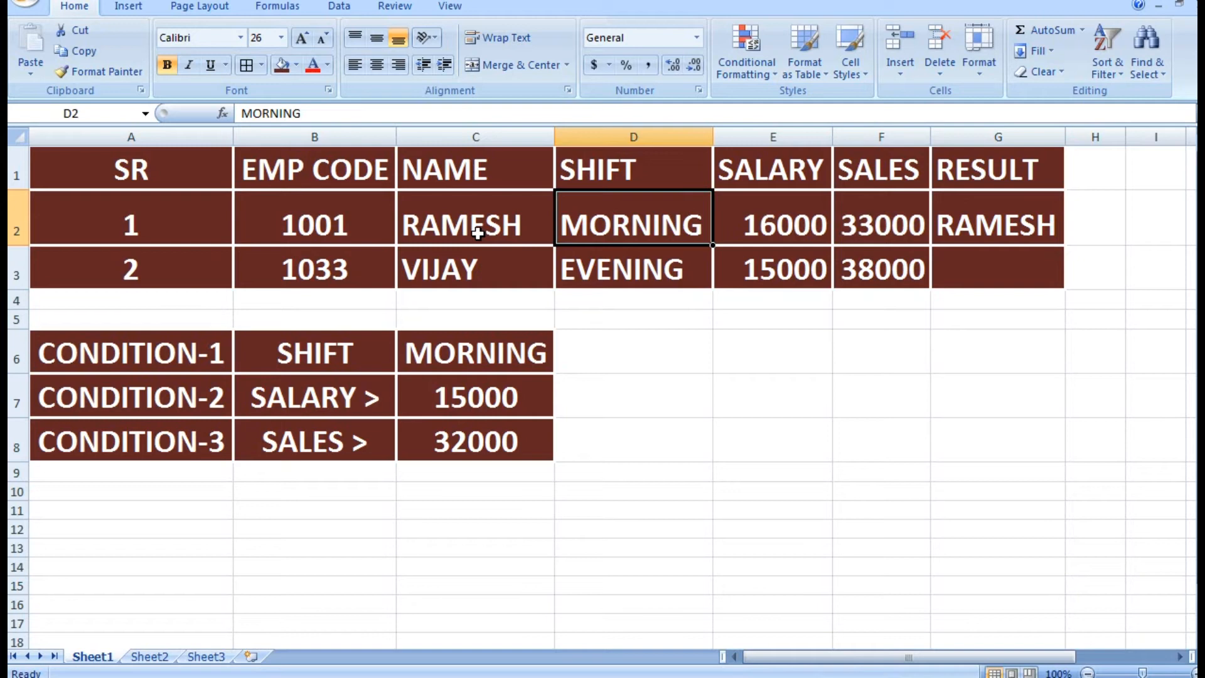
text(EVENING)
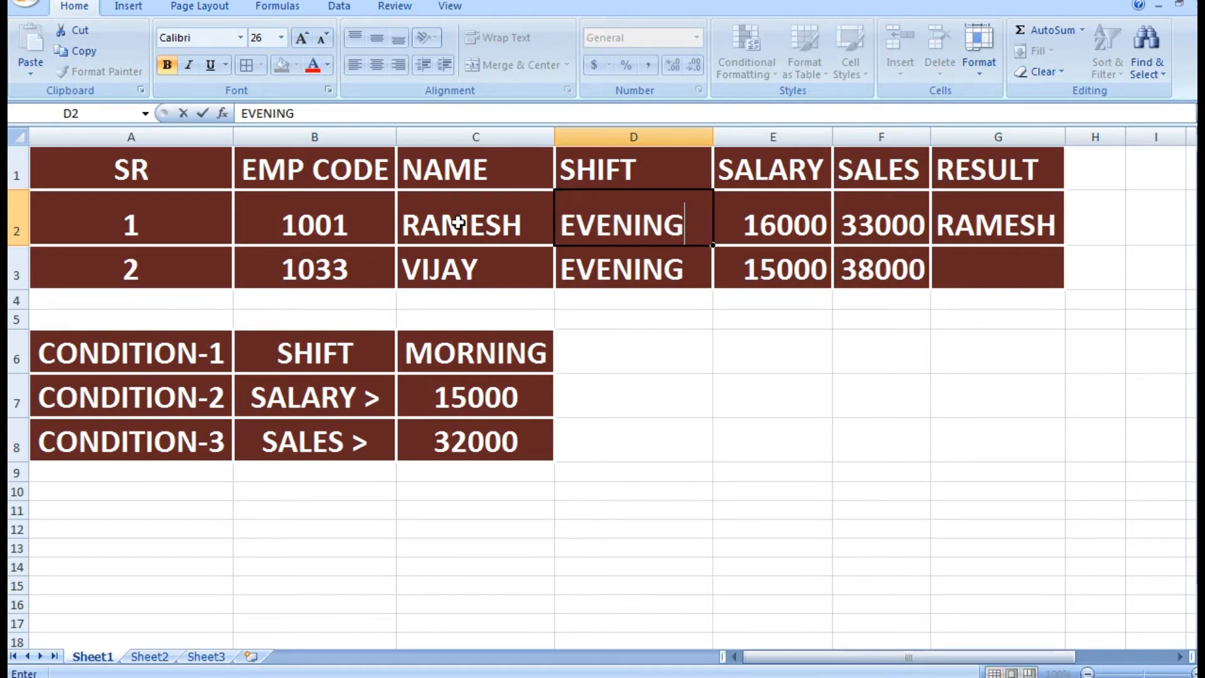
key(Return)
key(Up)
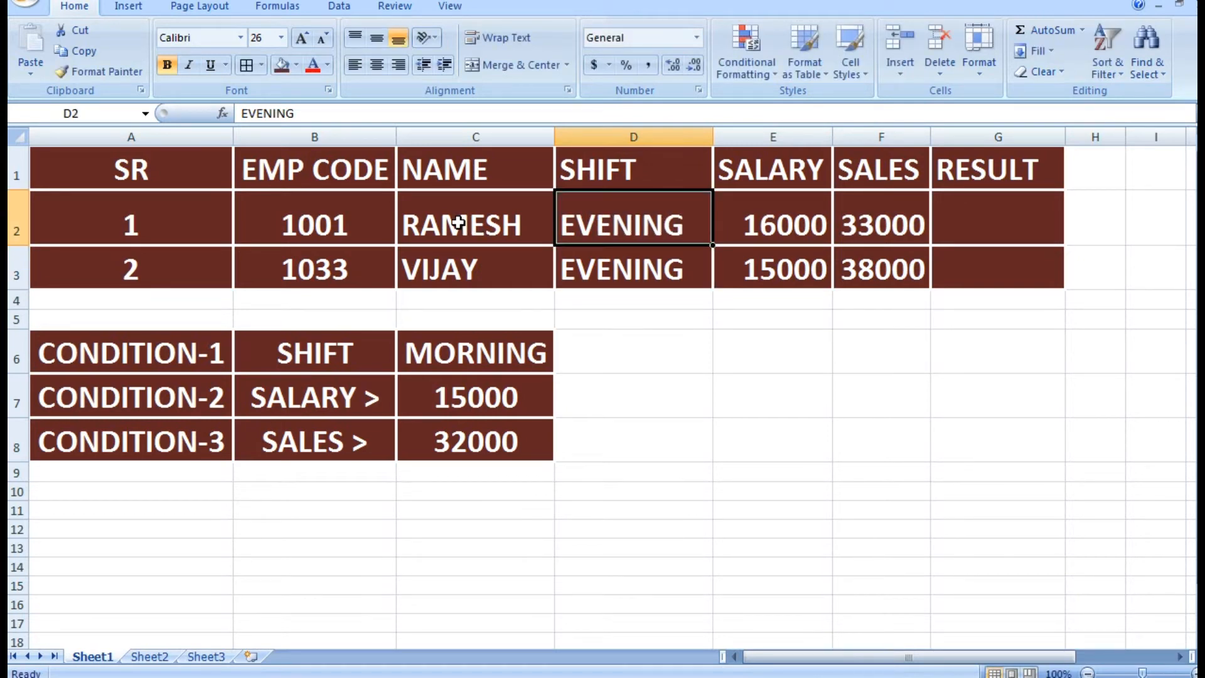
key(Right)
key(Right)
key(Right)
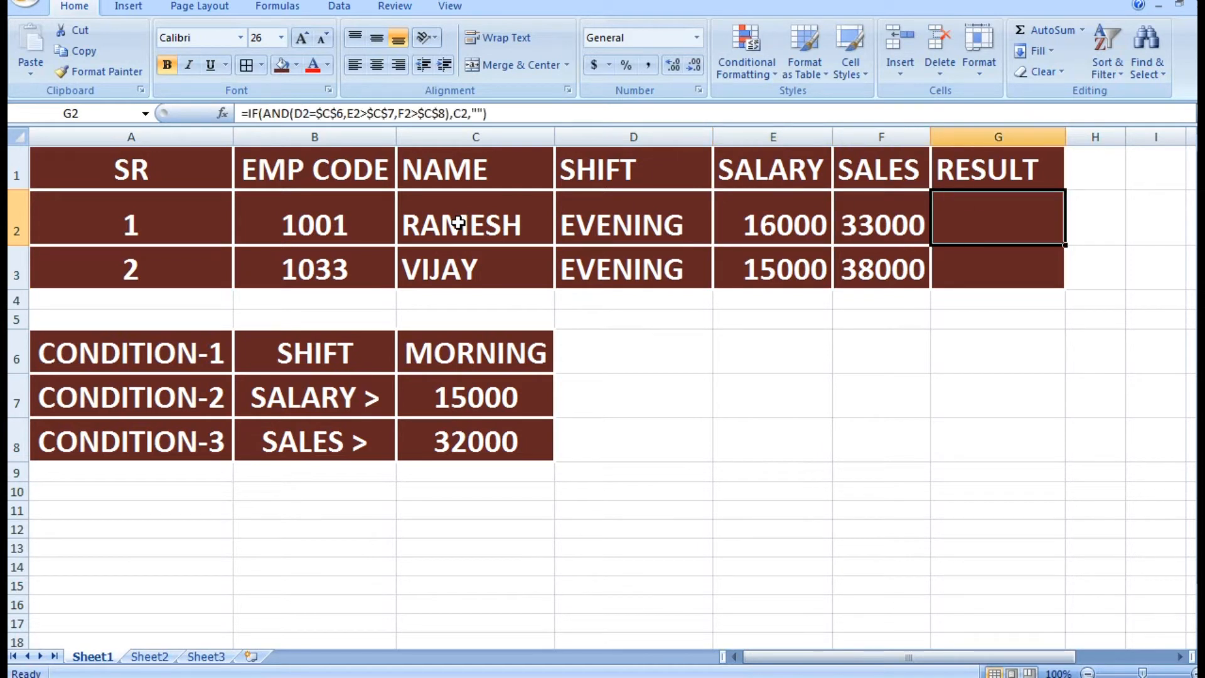
Step: Set the first employee's shift in D2 back to MORNING
key(Left)
key(Left)
key(Left)
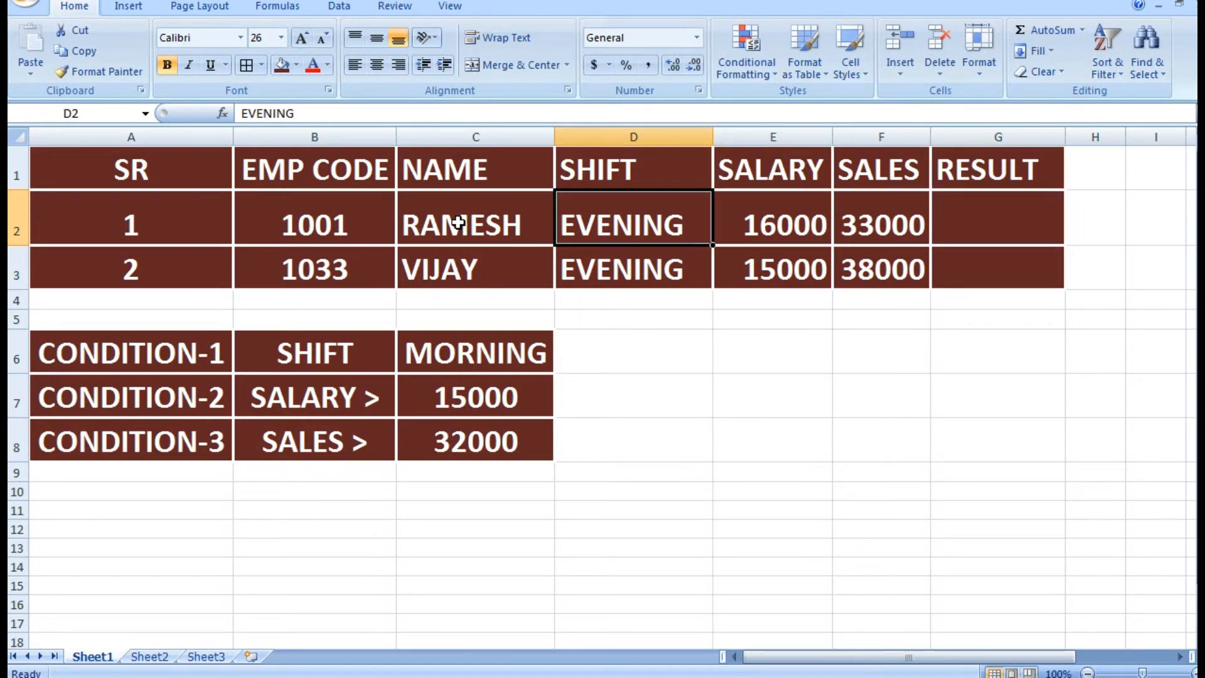
text(MORNING)
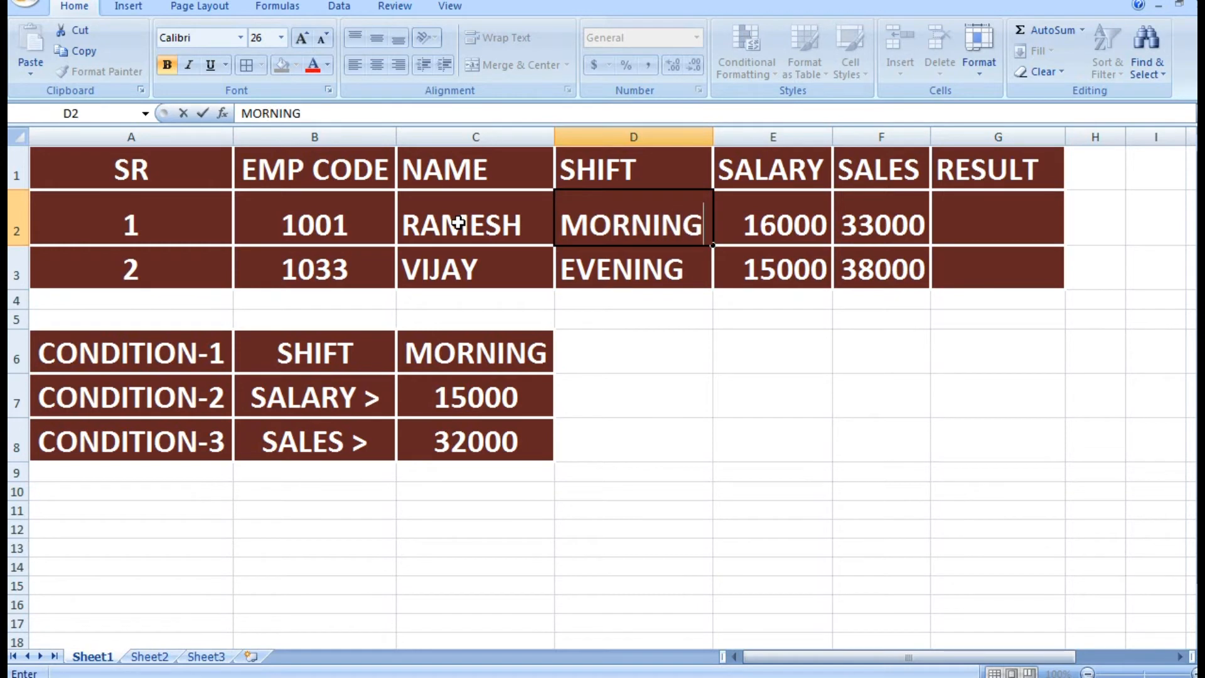
key(Return)
key(Up)
Step: Set the first employee's salary in E2 to 14000 to test the salary condition
key(Right)
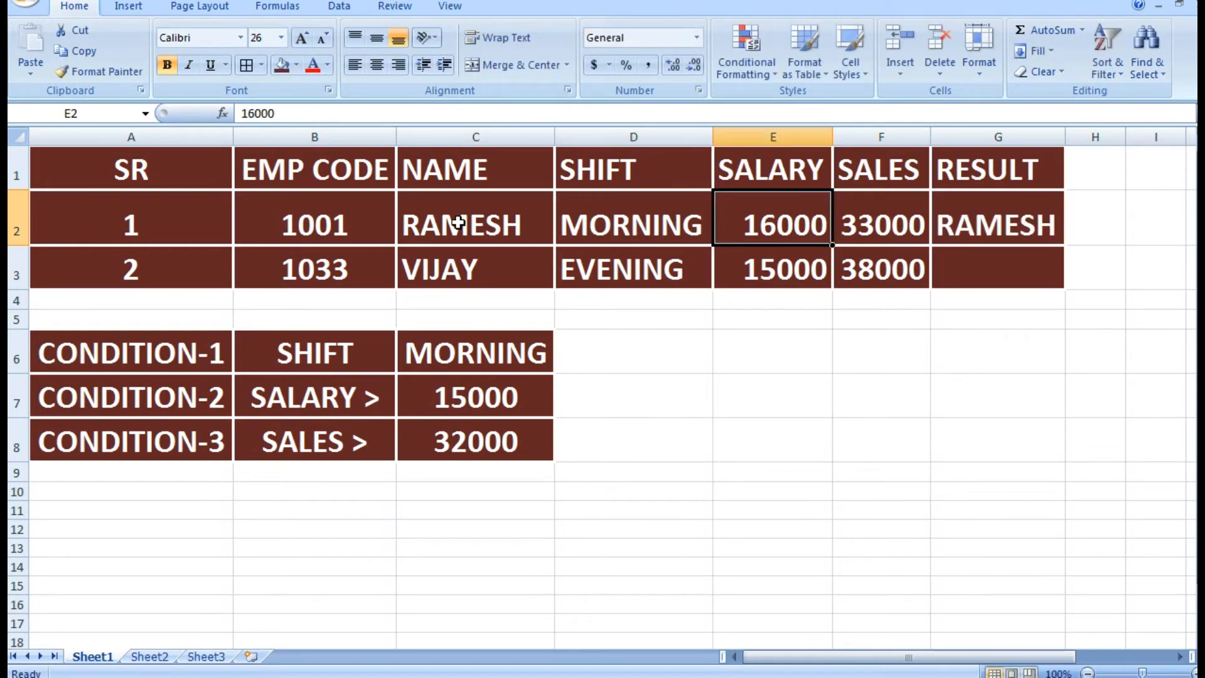
text(14000)
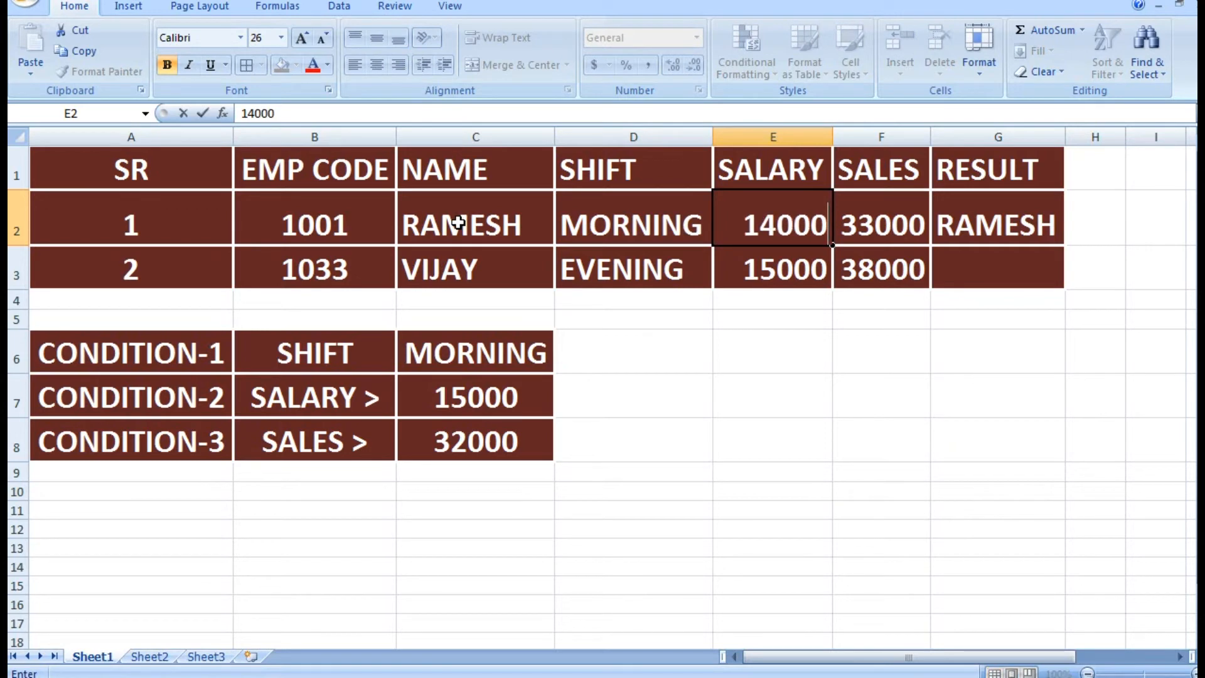
key(Return)
key(Up)
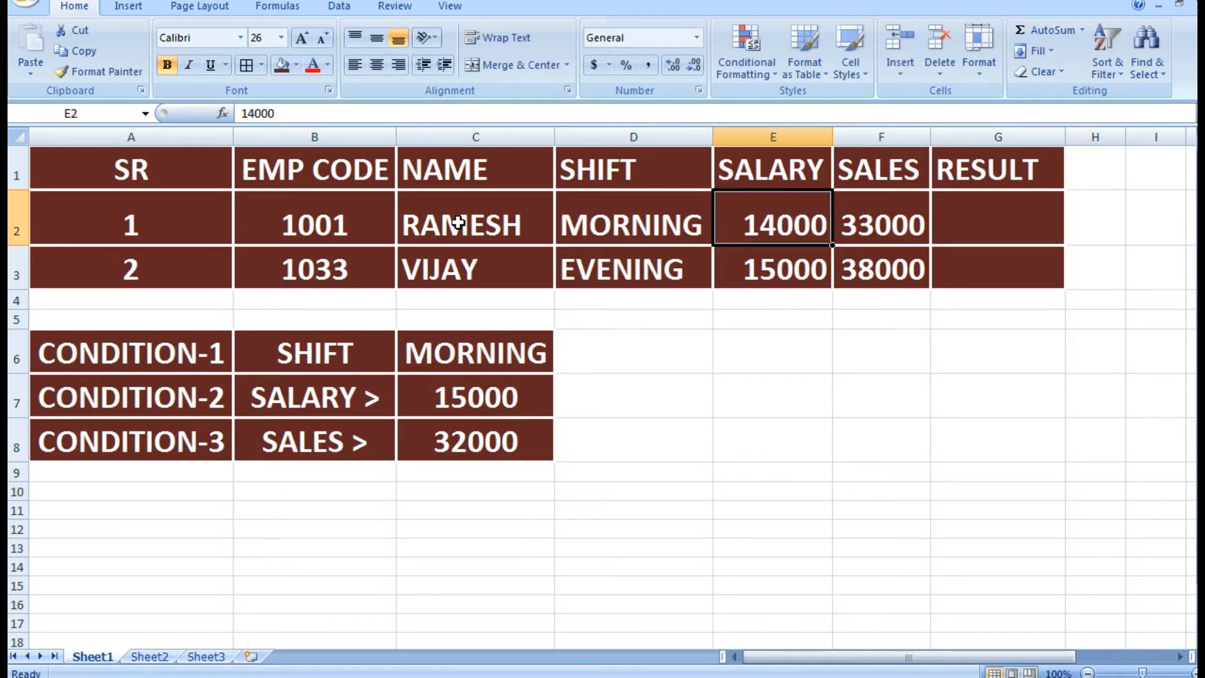
Step: Check the result in G2, then set the first employee's salary in E2 to 16000
key(Right)
key(Right)
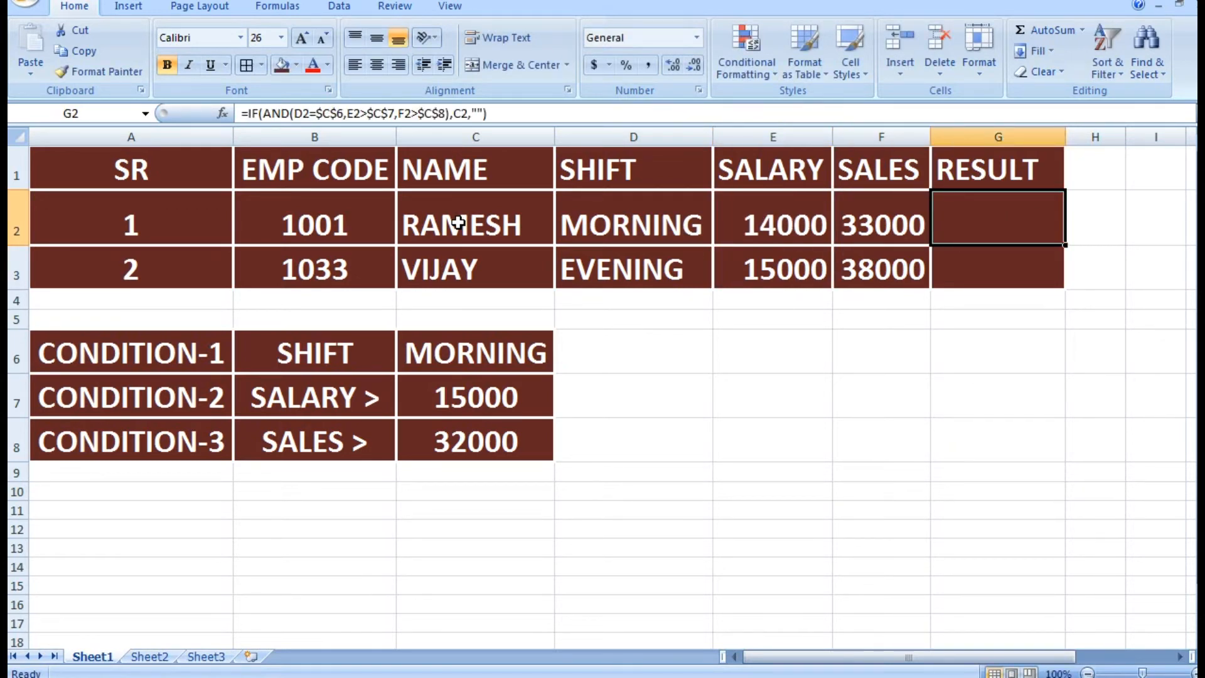
key(Left)
key(Left)
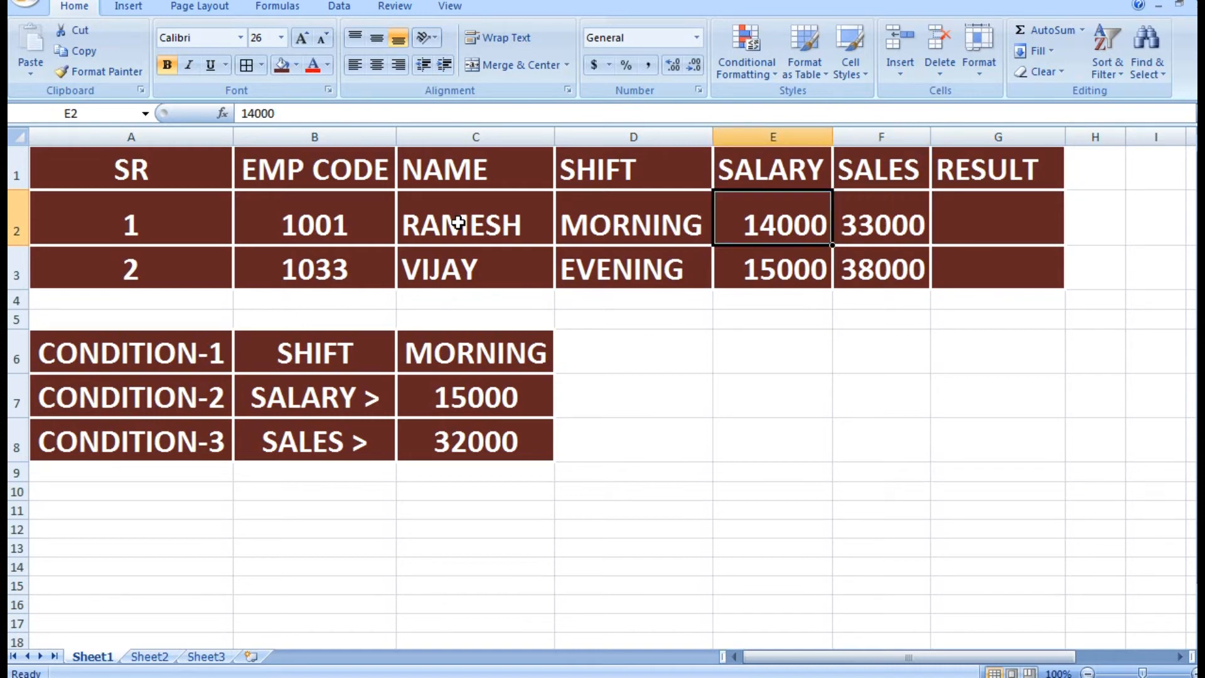
text(16000)
key(ctrl+Return)
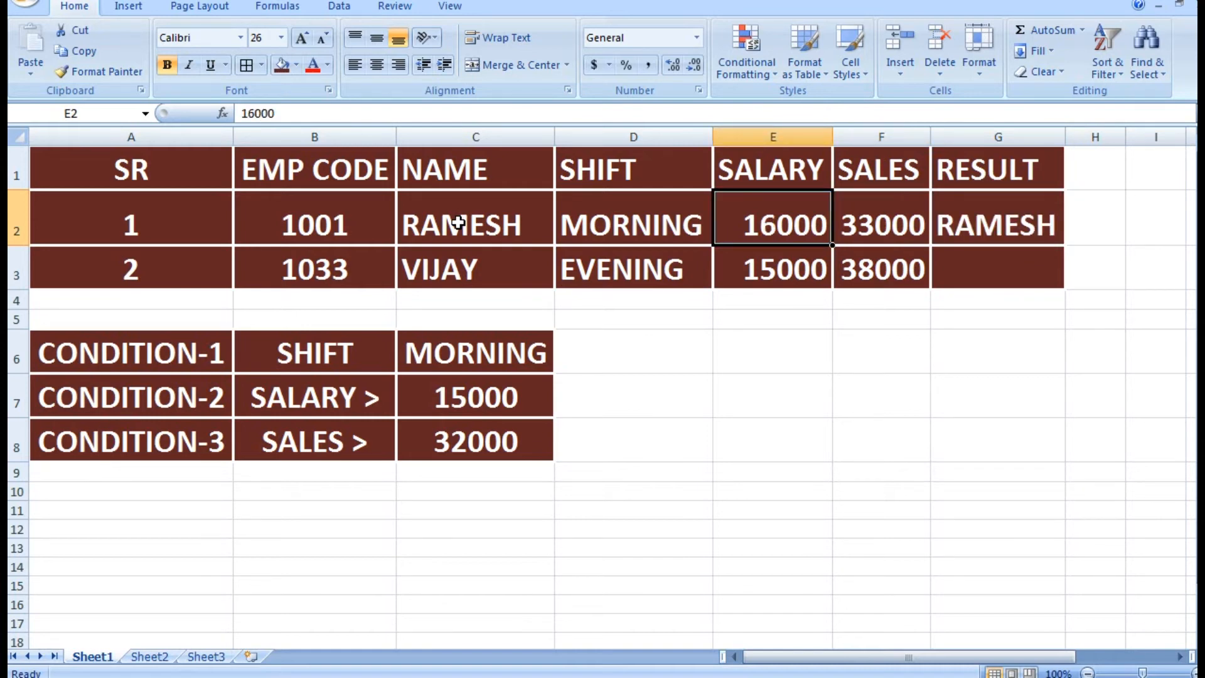
Step: Set the first employee's sales in F2 to 31000 and check the formula's result in G2
key(Right)
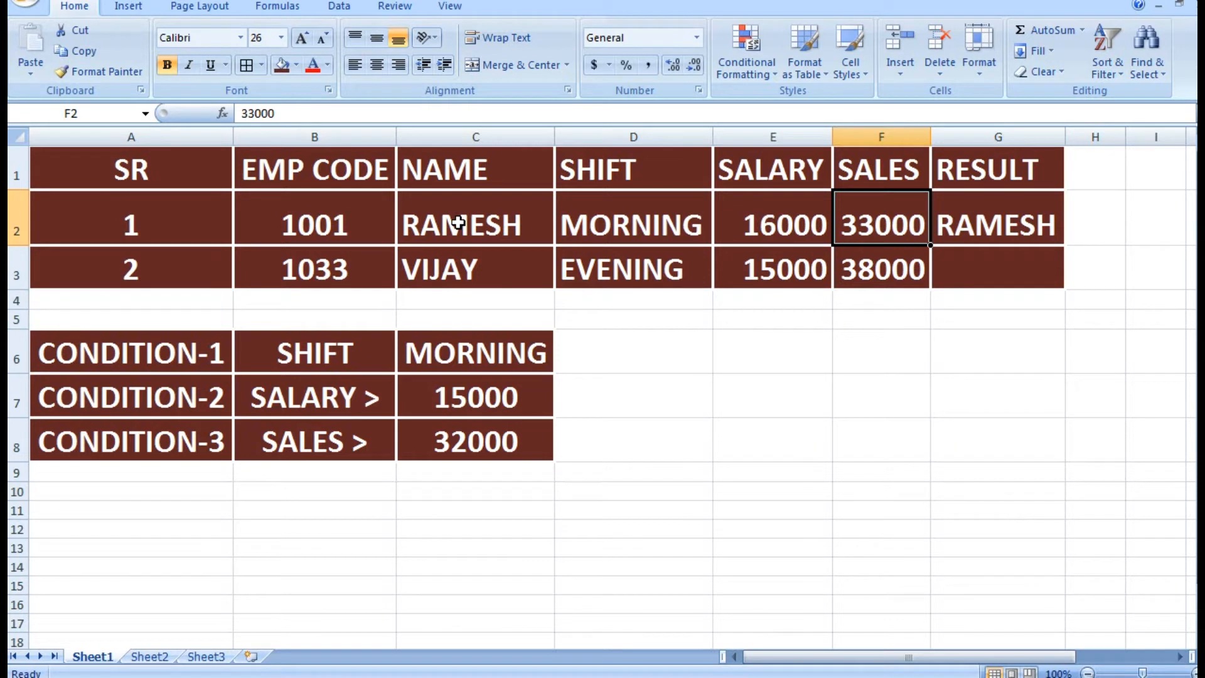
text(31000)
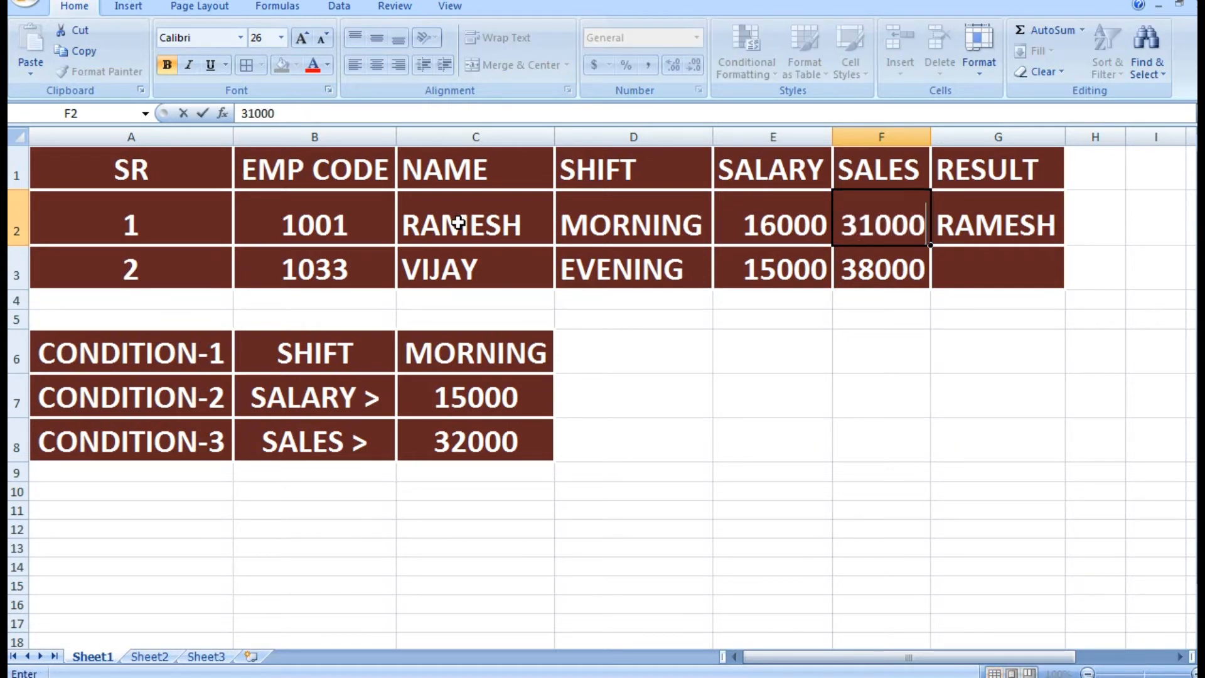
key(Return)
key(Up)
key(Right)
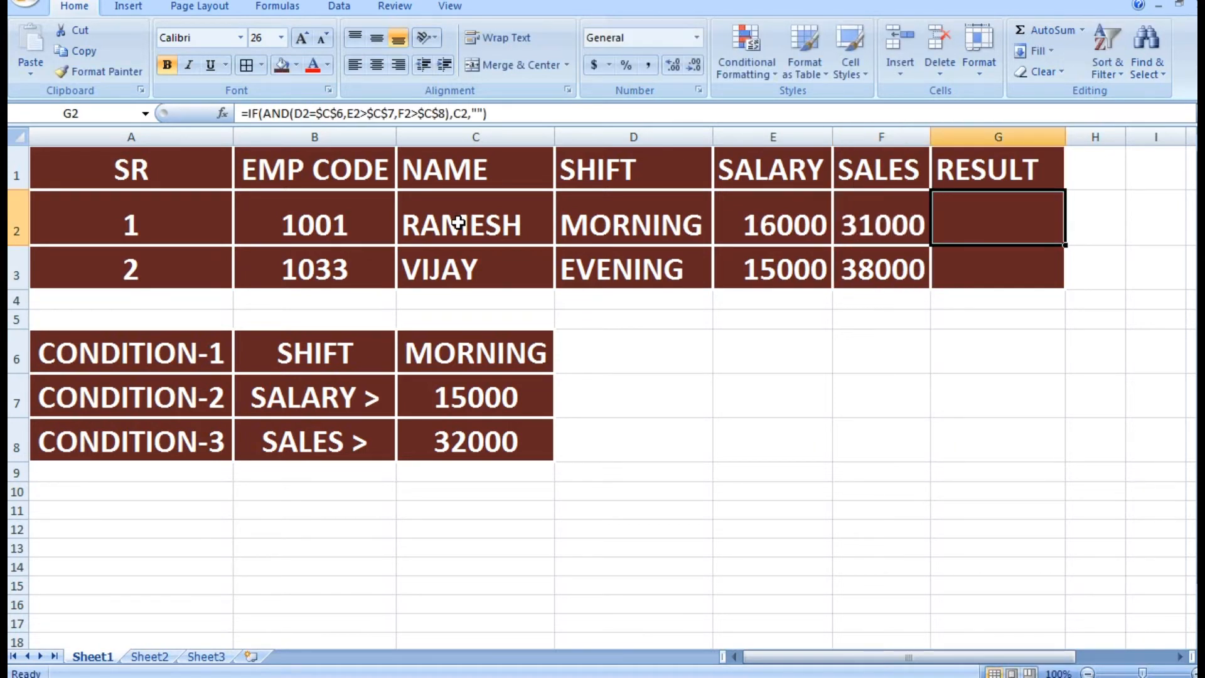
Step: Highlight the first employee's shift, salary and sales in D2:F2 and review the formula in G2
key(Left)
key(Left)
key(Left)
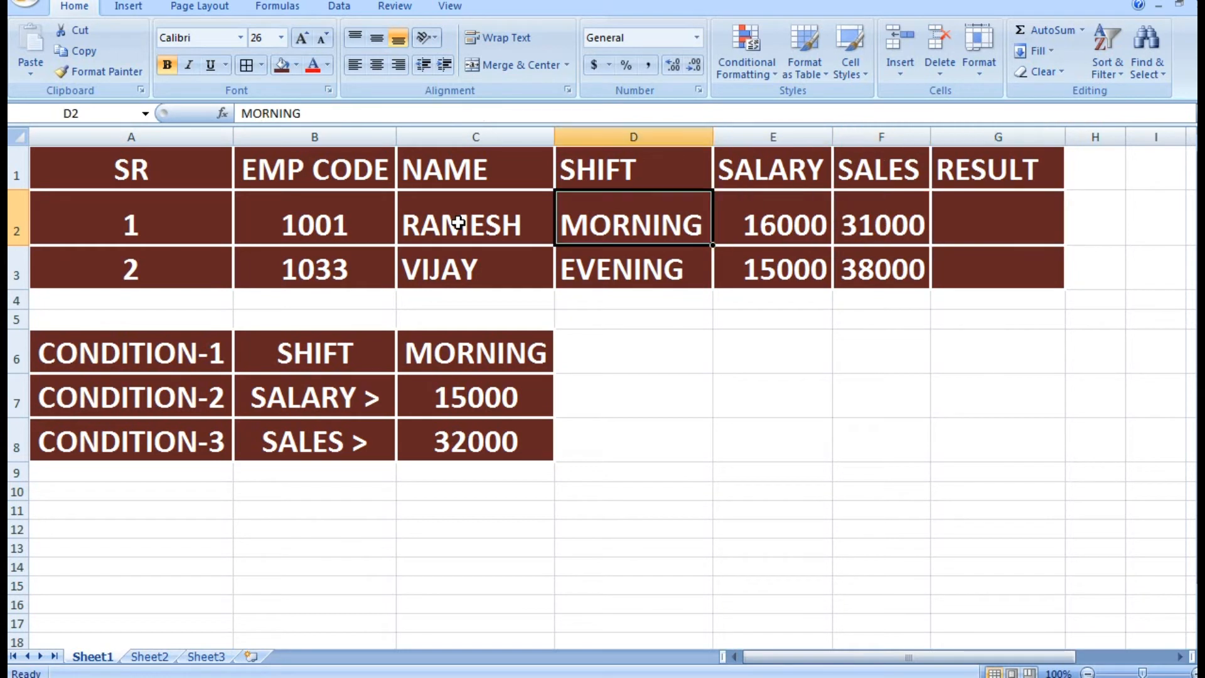
key(shift+Right)
key(shift+Right)
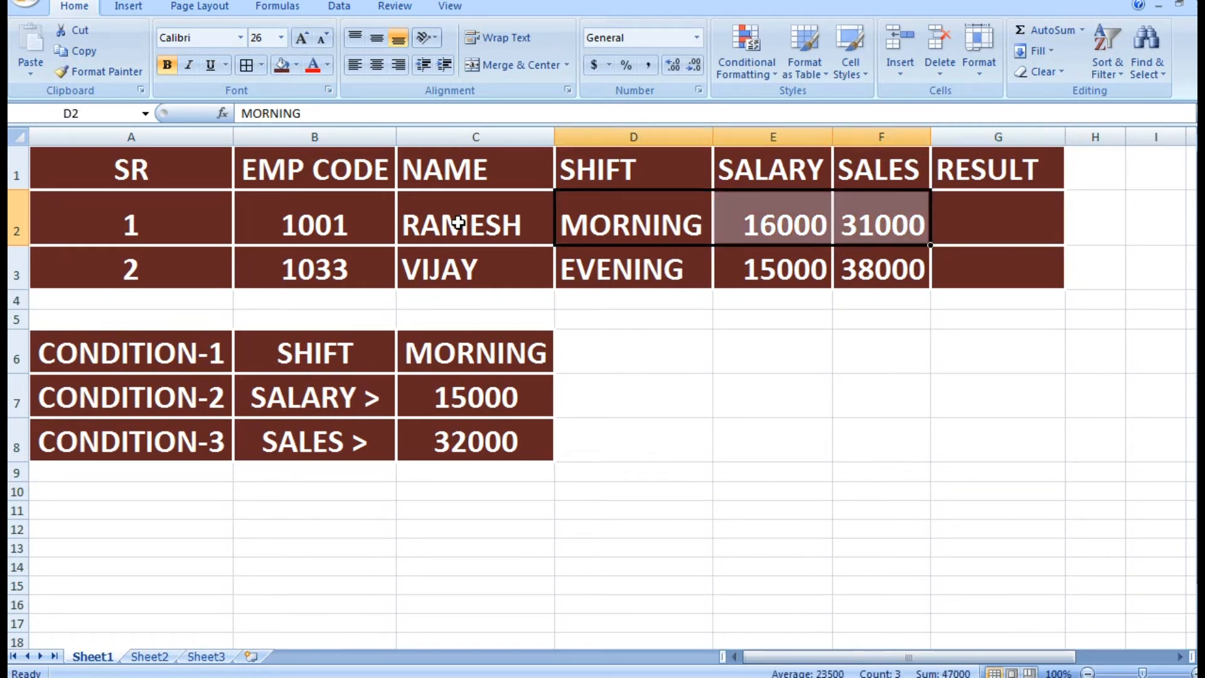
key(Right)
key(Right)
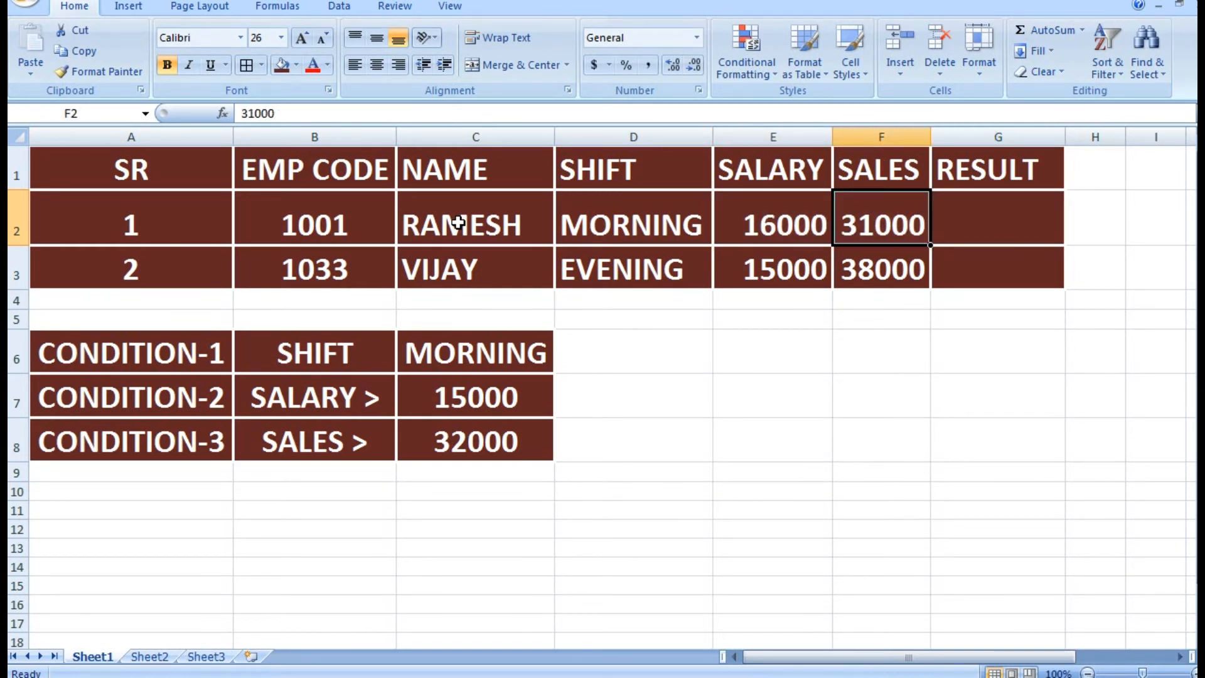
key(Right)
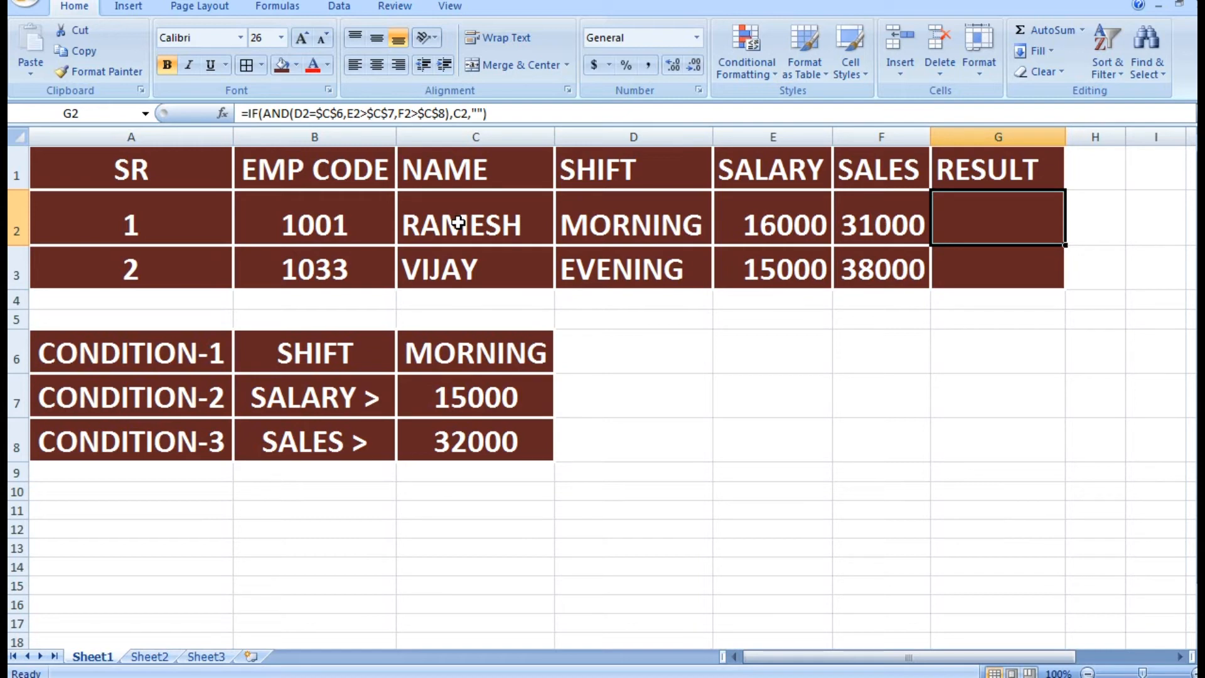
Step: Highlight the three condition values in C6:C8 to compare them with the first employee's data
key(Left)
key(Left)
key(Left)
key(Down)
key(Down)
key(Down)
key(Down)
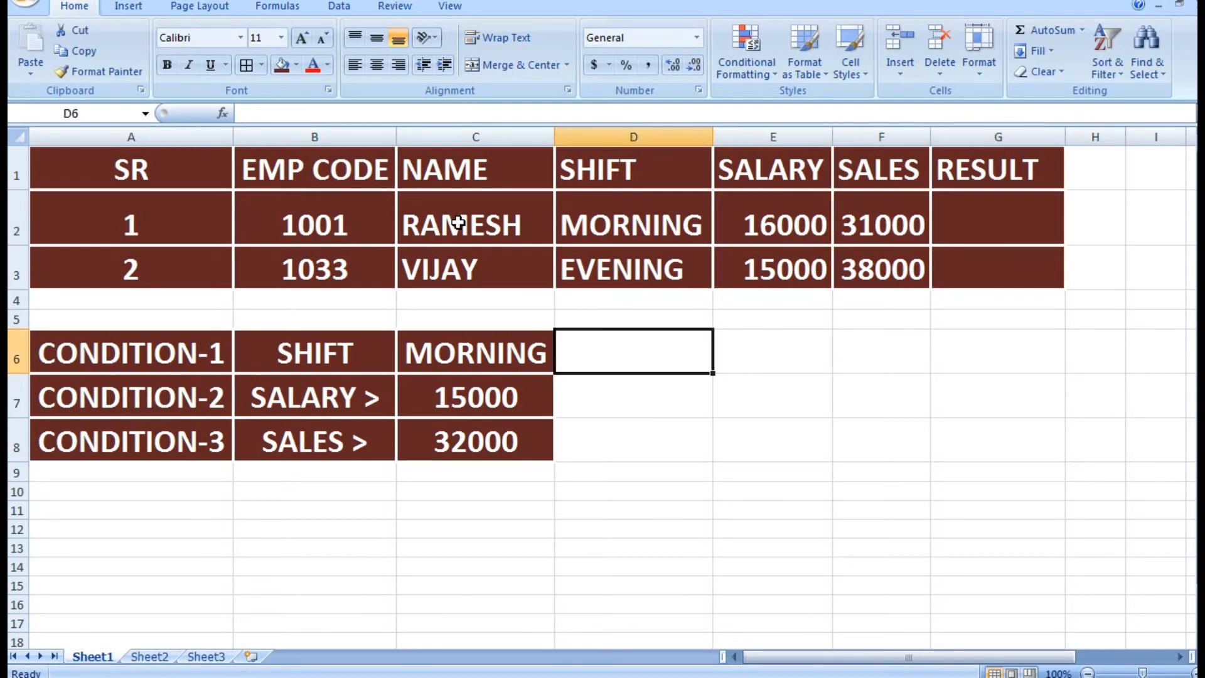
key(Left)
key(shift+Down)
key(shift+Down)
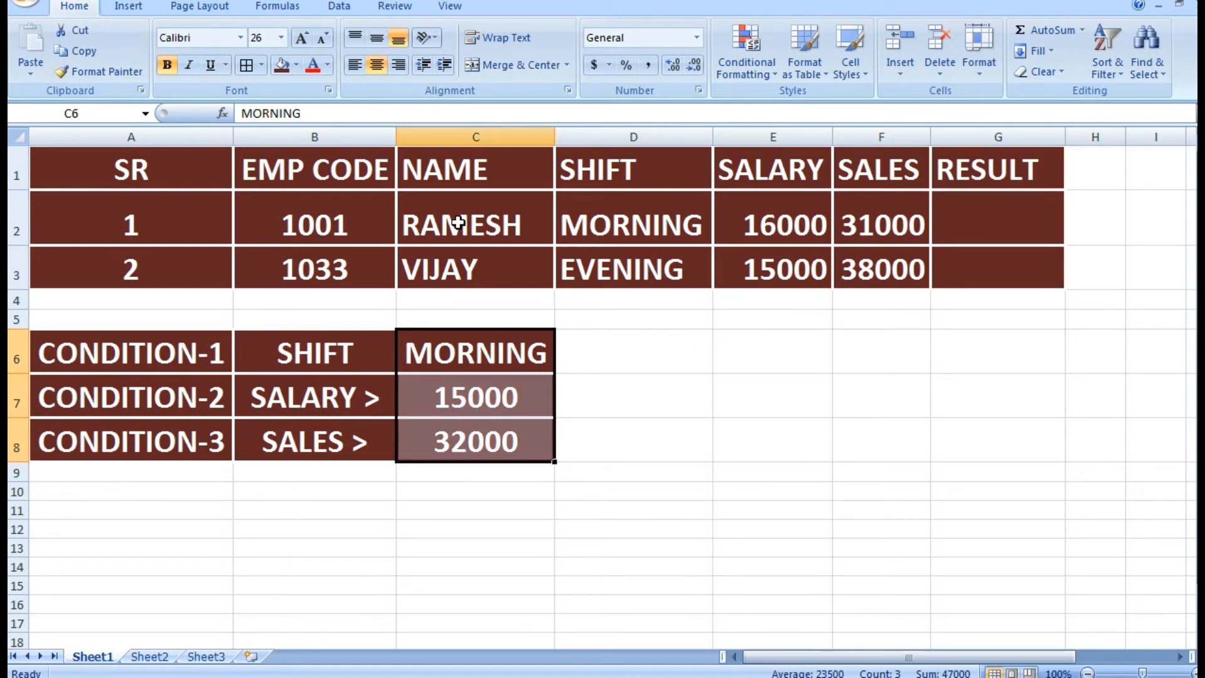
key(Up)
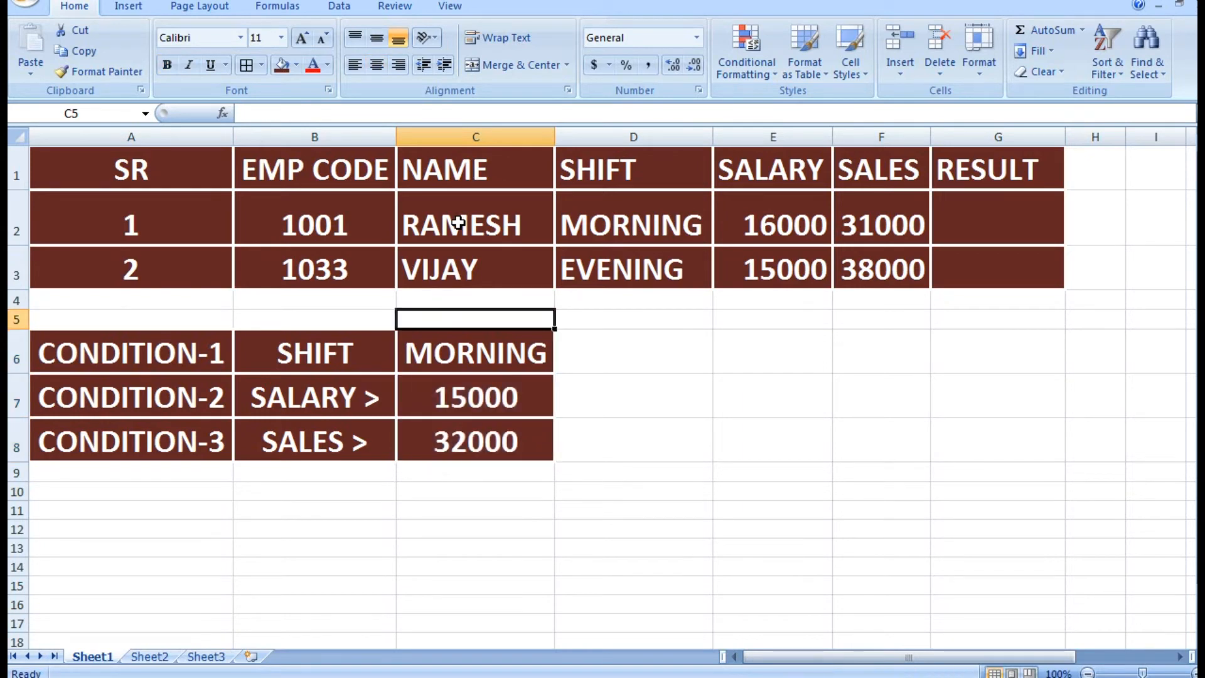
Step: Start a new formula in G2 with IF and a nested OR, replacing the AND formula
key(Up)
key(Up)
key(Up)
key(Up)
key(Right)
key(Right)
key(Right)
key(Right)
key(Right)
key(Down)
key(Left)
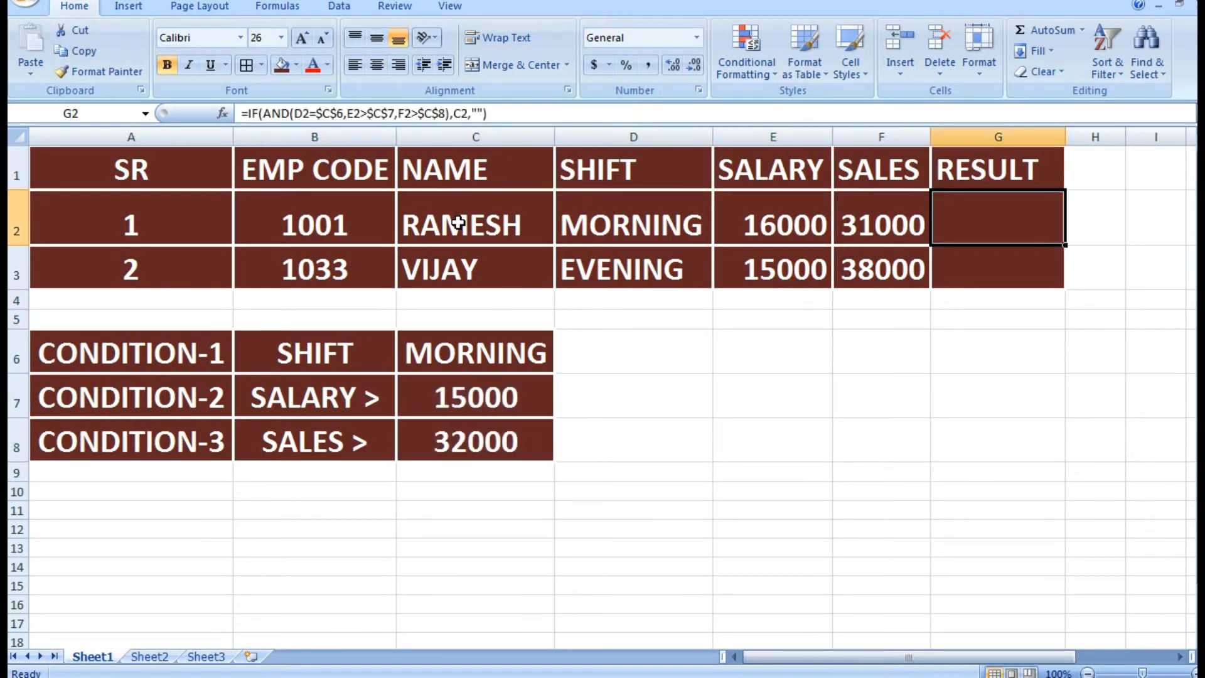
text(=I)
text((OR()
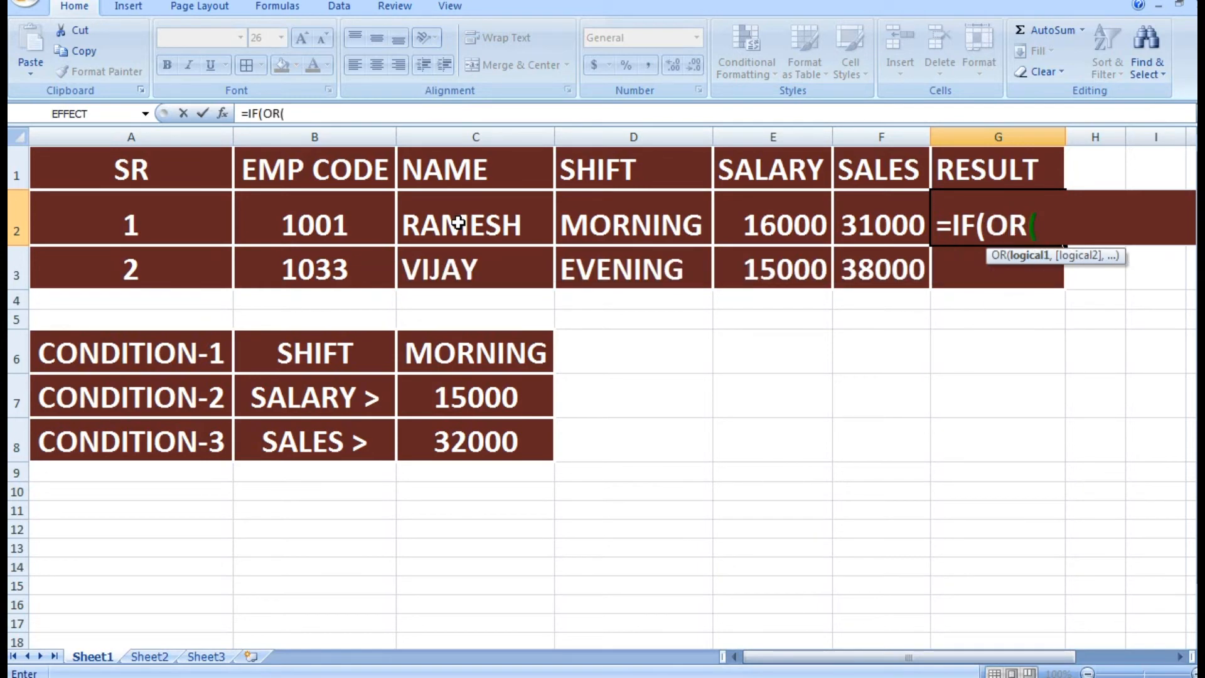
Step: Add the shift test D2=$C$6 as the first OR condition, with an absolute reference to the condition cell
key(Down)
key(Left)
key(Left)
key(Left)
key(Up)
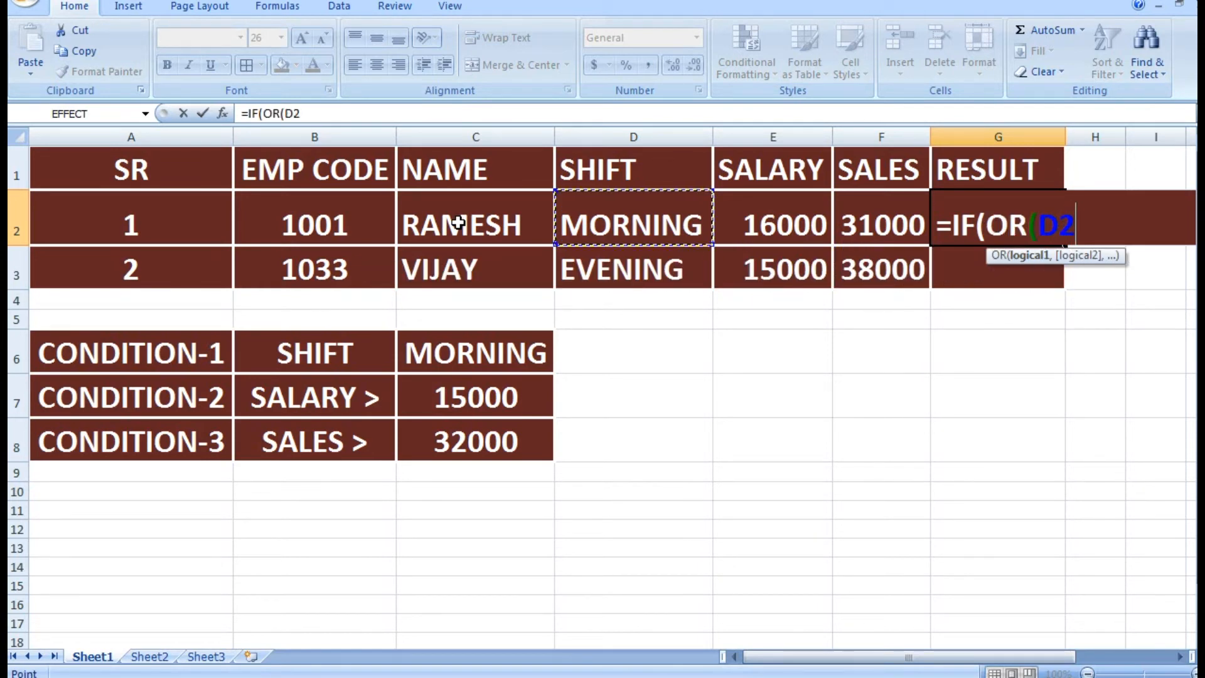
text(=)
key(Down)
key(Down)
key(Left)
key(Left)
key(Left)
key(Left)
key(Down)
key(Down)
key(F4)
text(,)
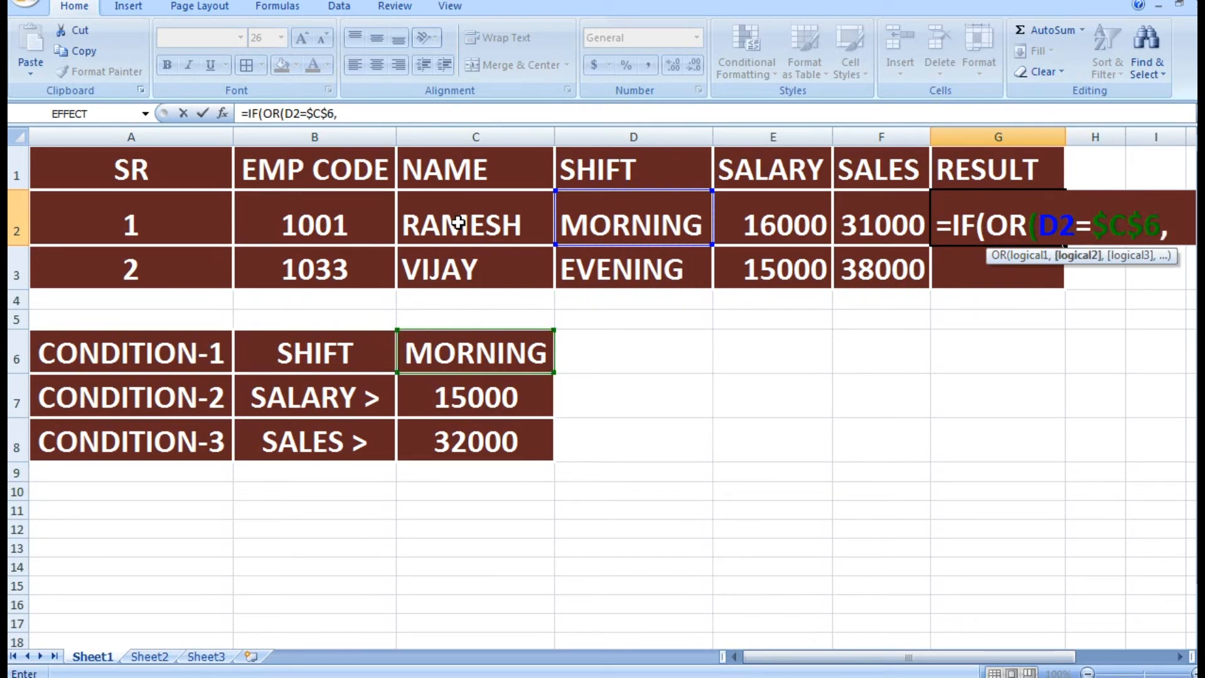
Step: Add the salary test E2>$C$7 as the second OR condition, with an absolute reference to the condition cell
key(Down)
key(Left)
key(Left)
key(Up)
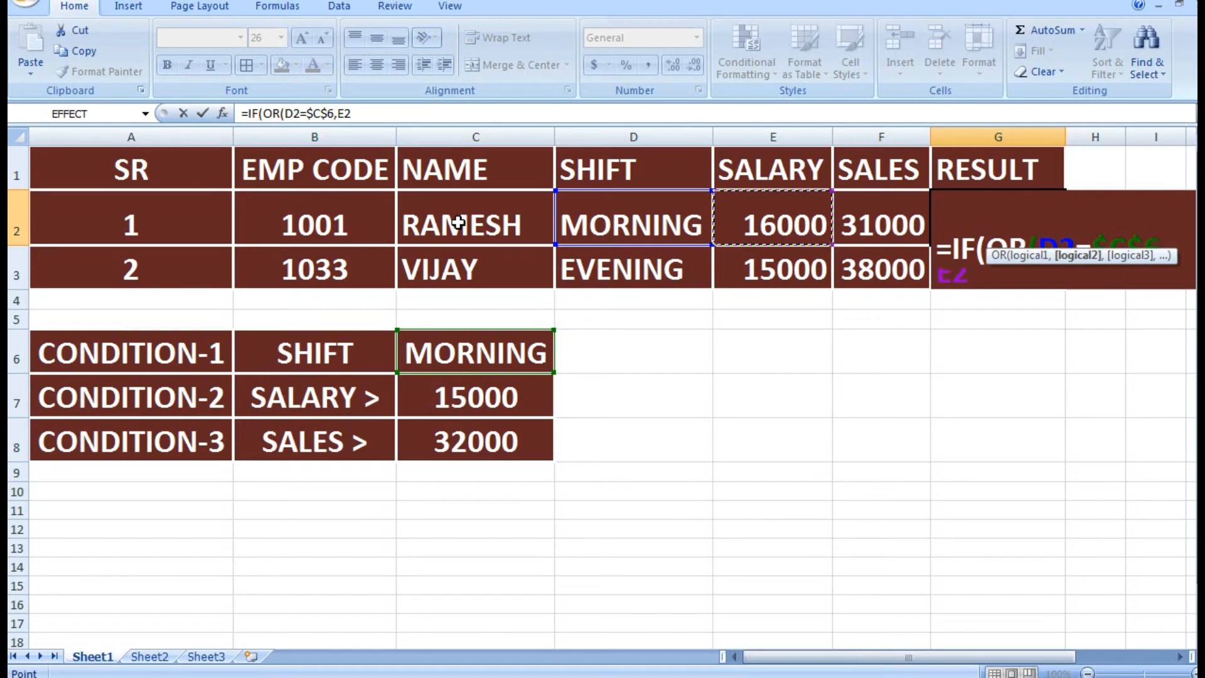
text(>)
key(Down)
key(Down)
key(Down)
key(Down)
key(Down)
key(Left)
key(Left)
key(Left)
key(Left)
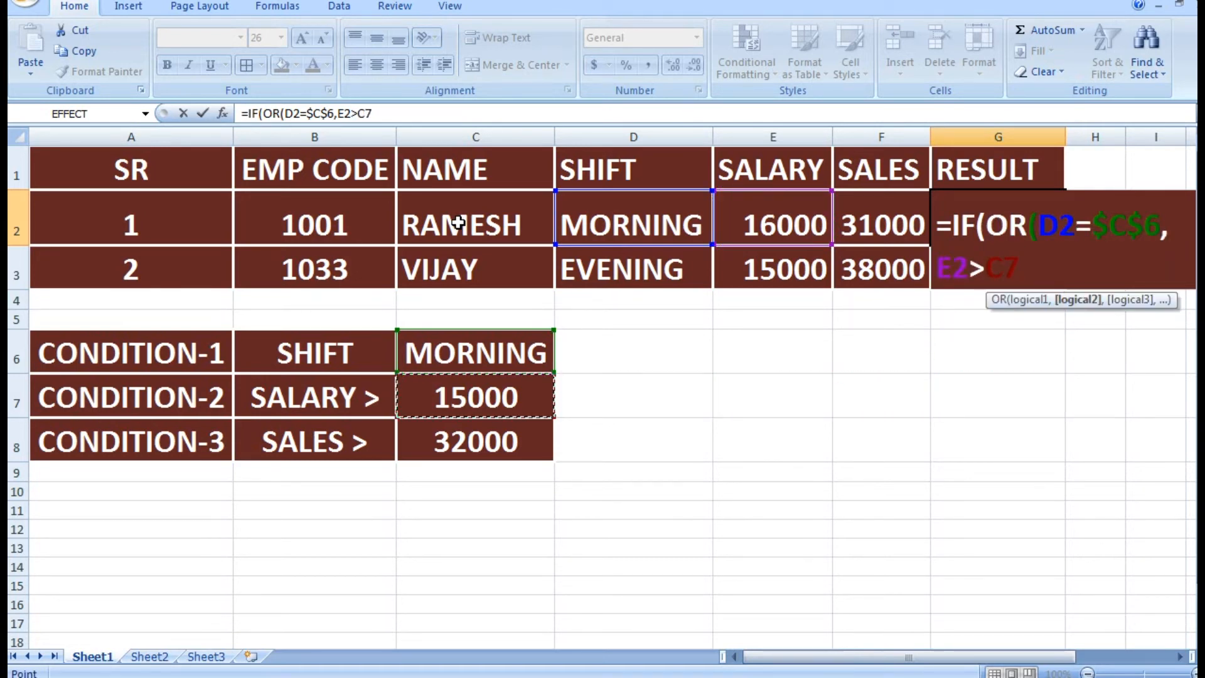
key(F4)
text(,)
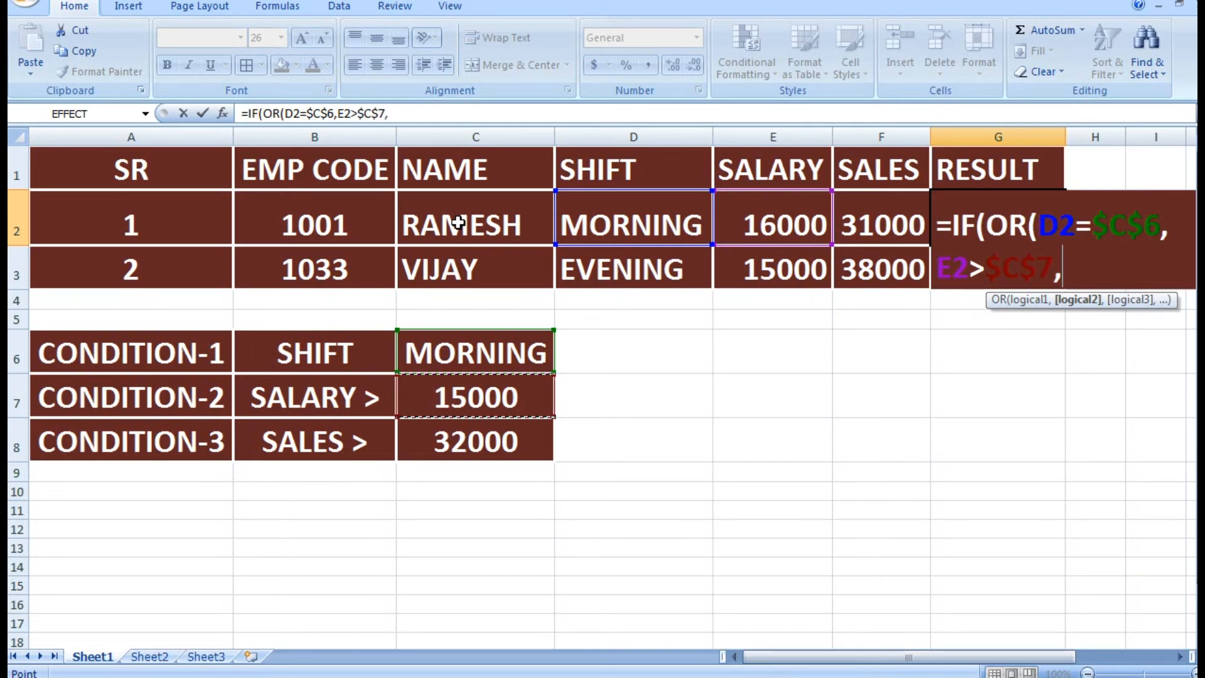
Step: Add the sales test F2>$C$8 as the third OR condition with an absolute reference, and close the OR function
key(Down)
key(Down)
key(Left)
key(Up)
key(Up)
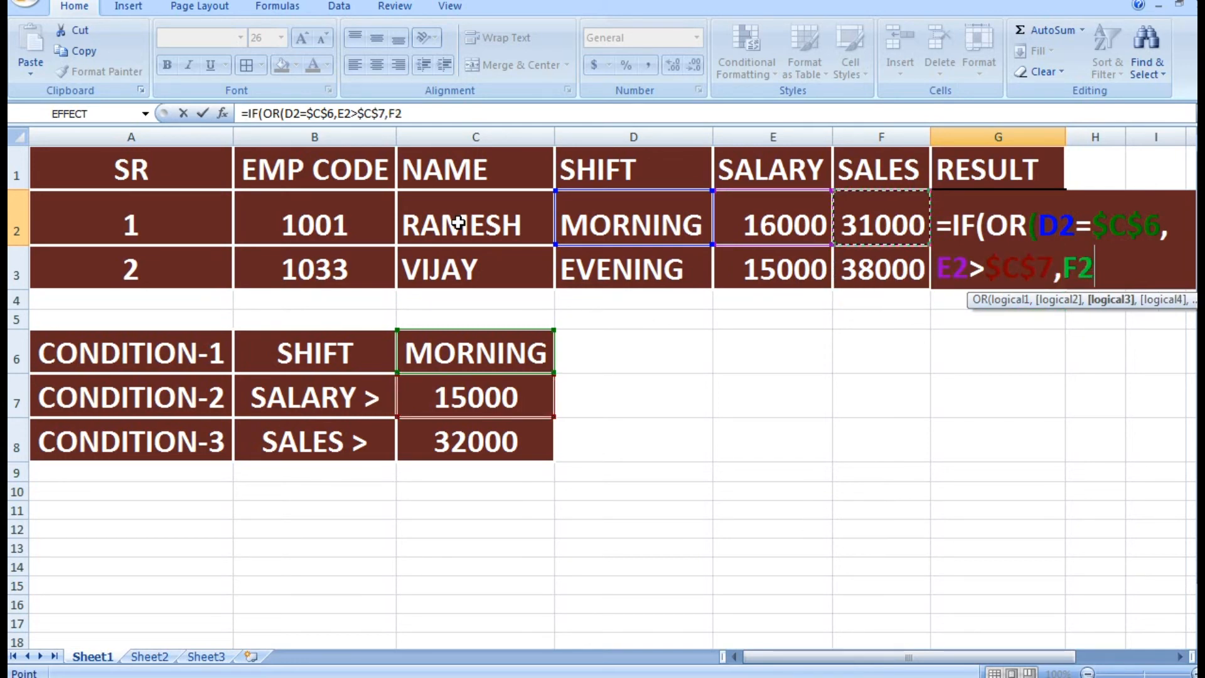
text(>)
key(Down)
key(Down)
key(Down)
key(Down)
key(Down)
key(Down)
key(Down)
key(Left)
key(Left)
key(Left)
key(Left)
key(Up)
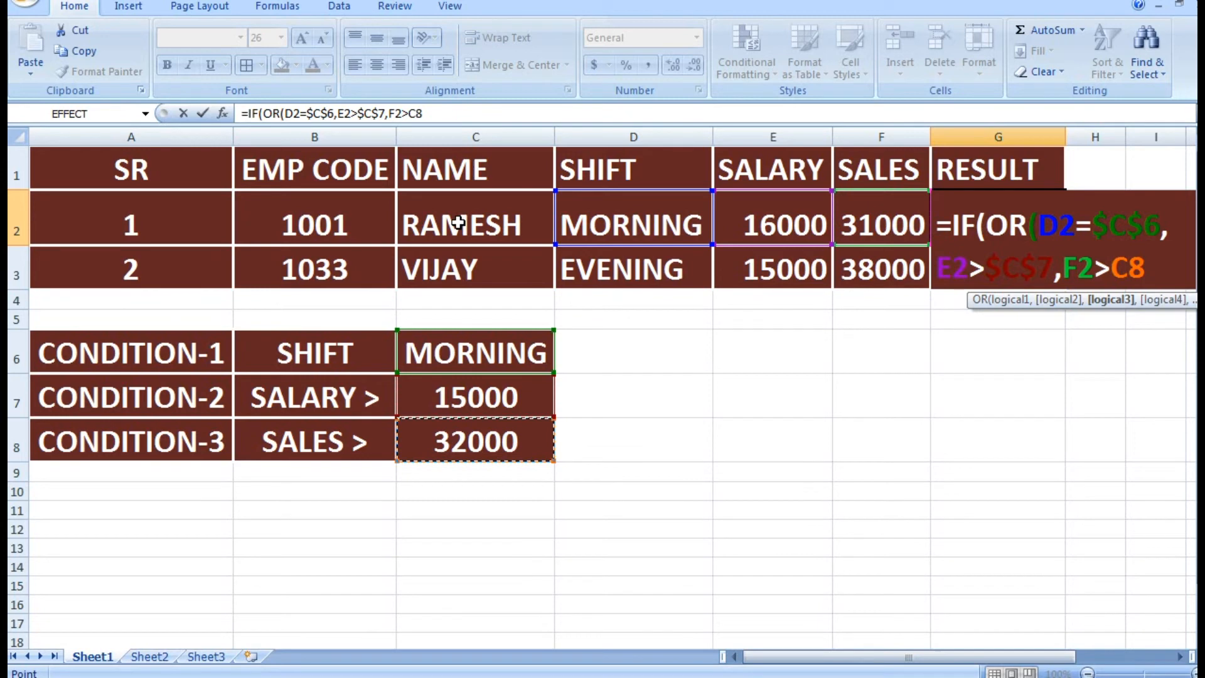
key(F4)
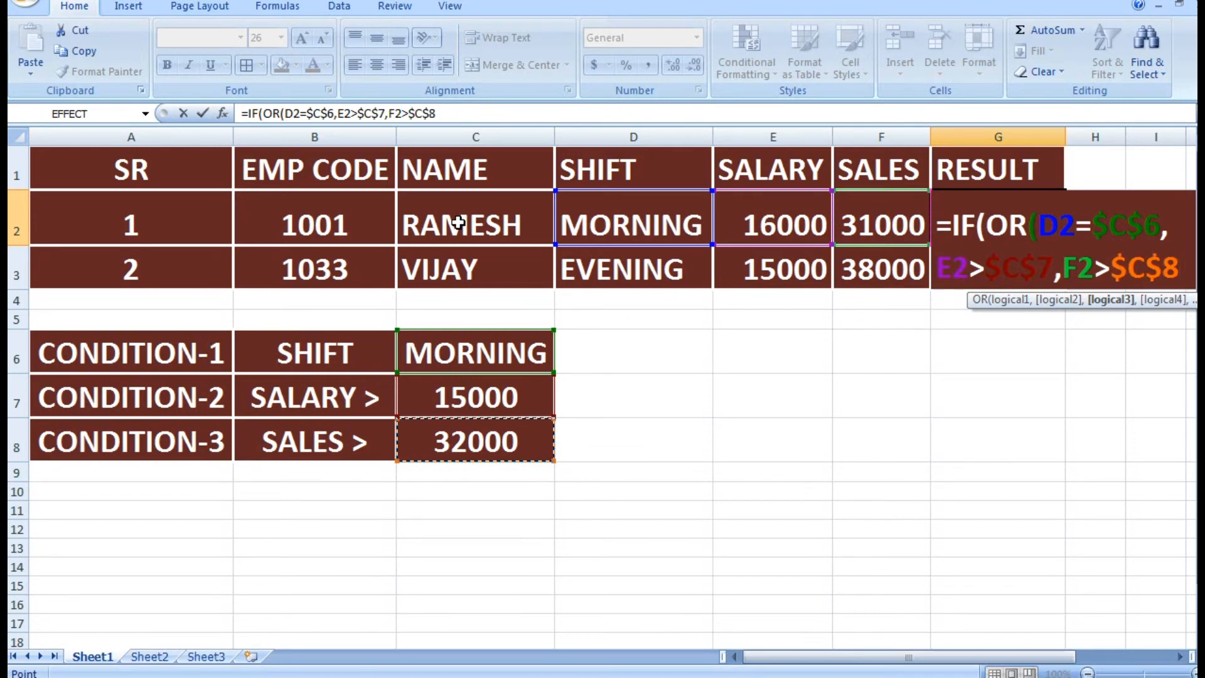
text())
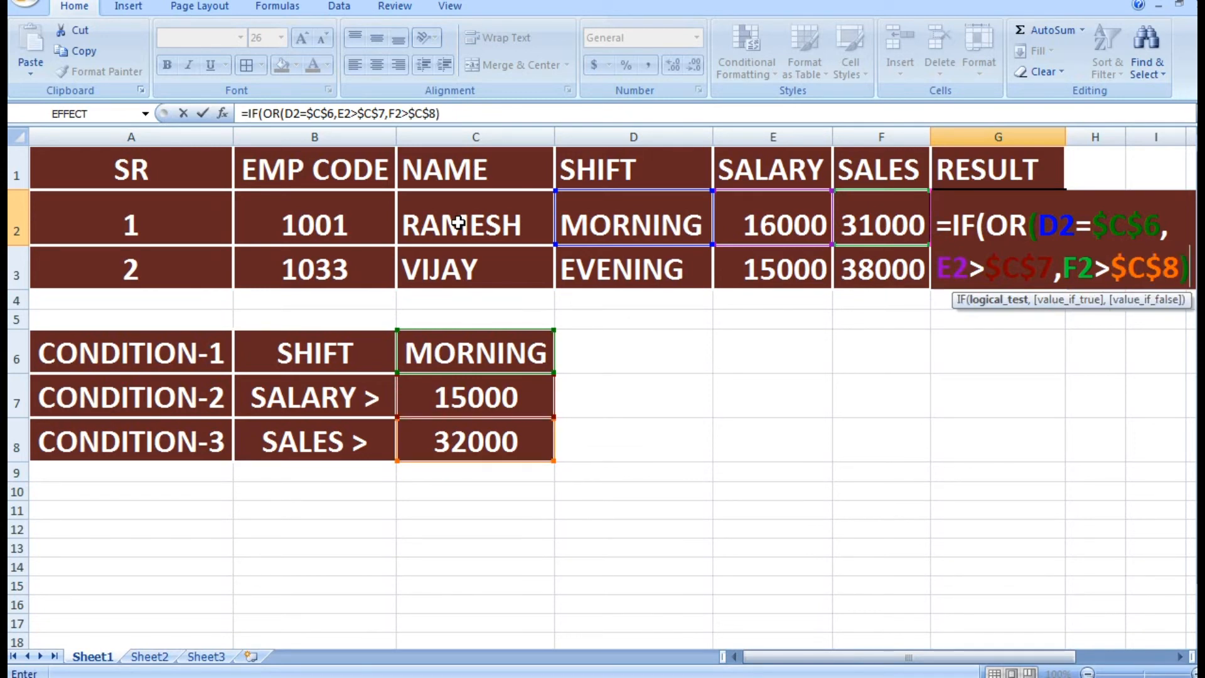
Step: Finish the G2 formula to return the name in C2 if true and an empty string "" if false
text(,)
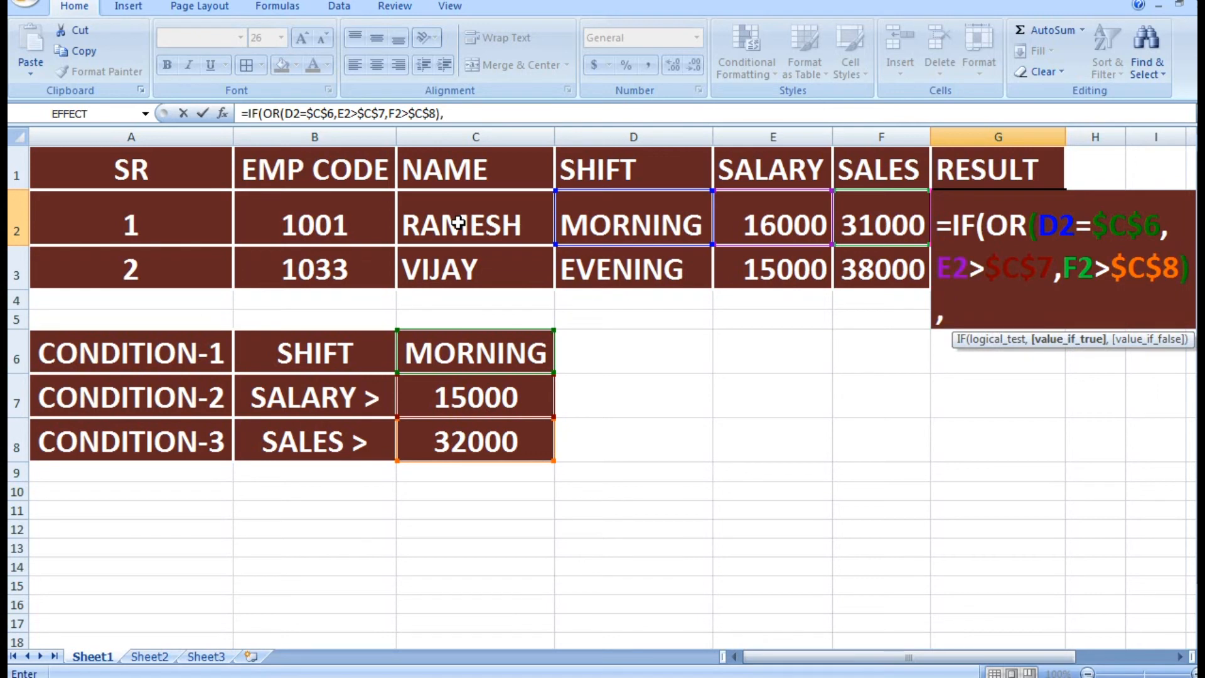
click(438, 221)
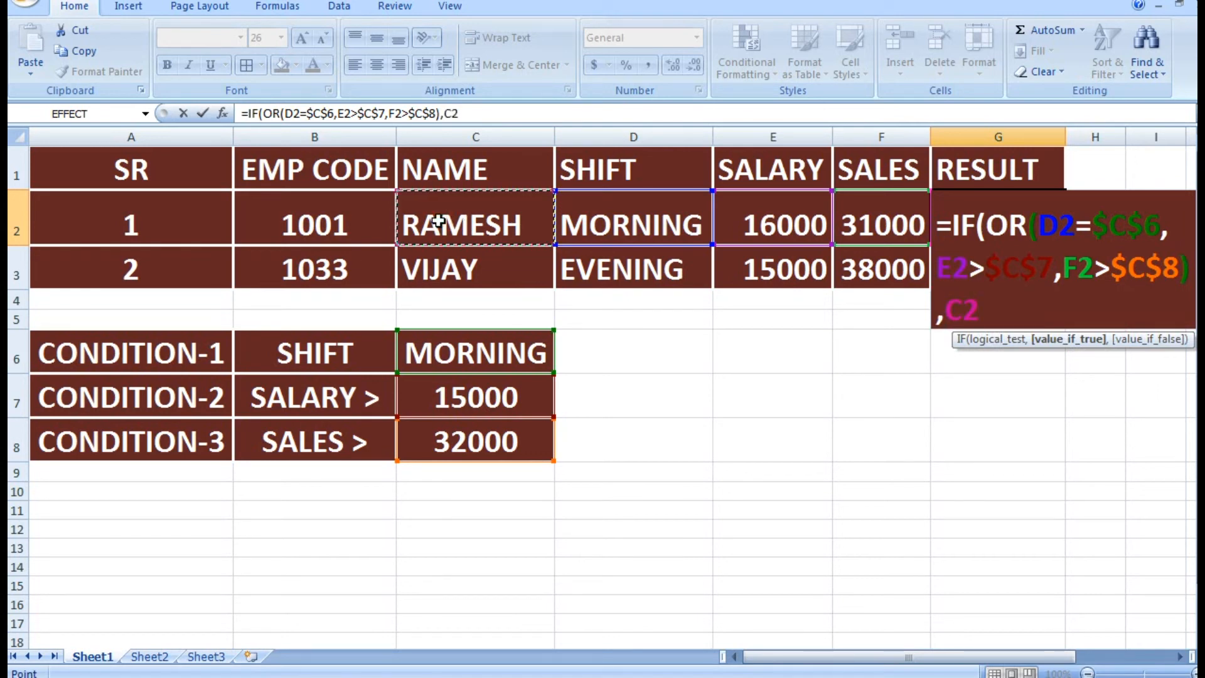
text(,)
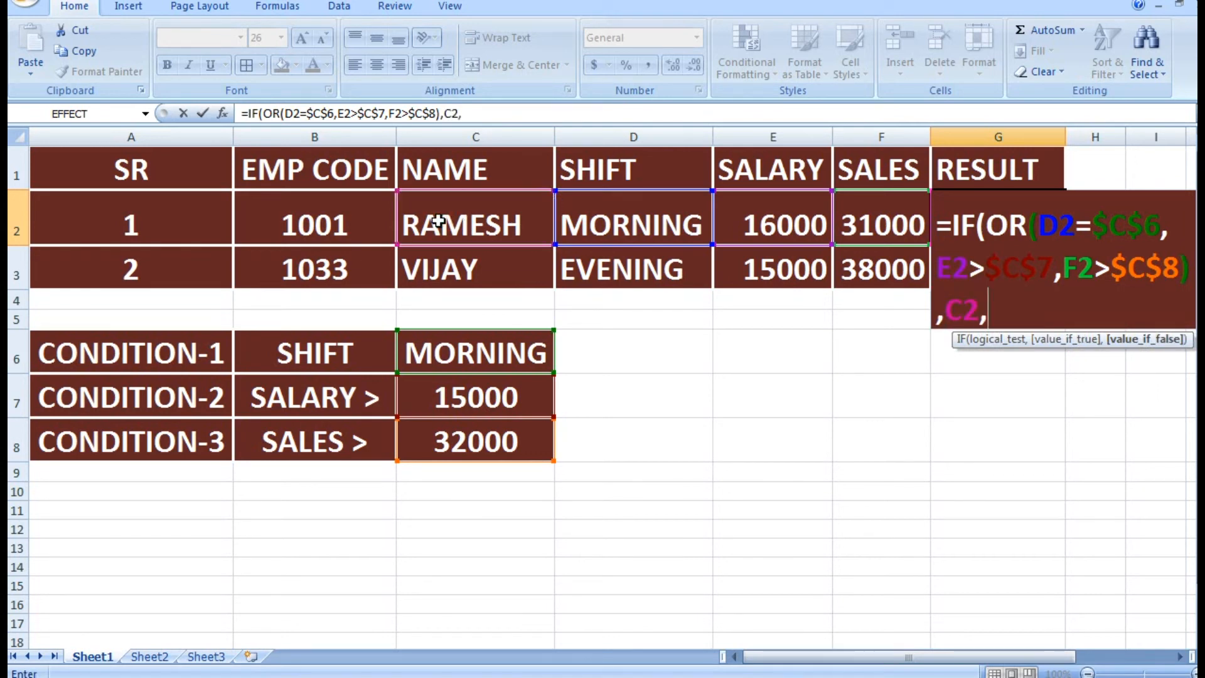
text(""))
key(Return)
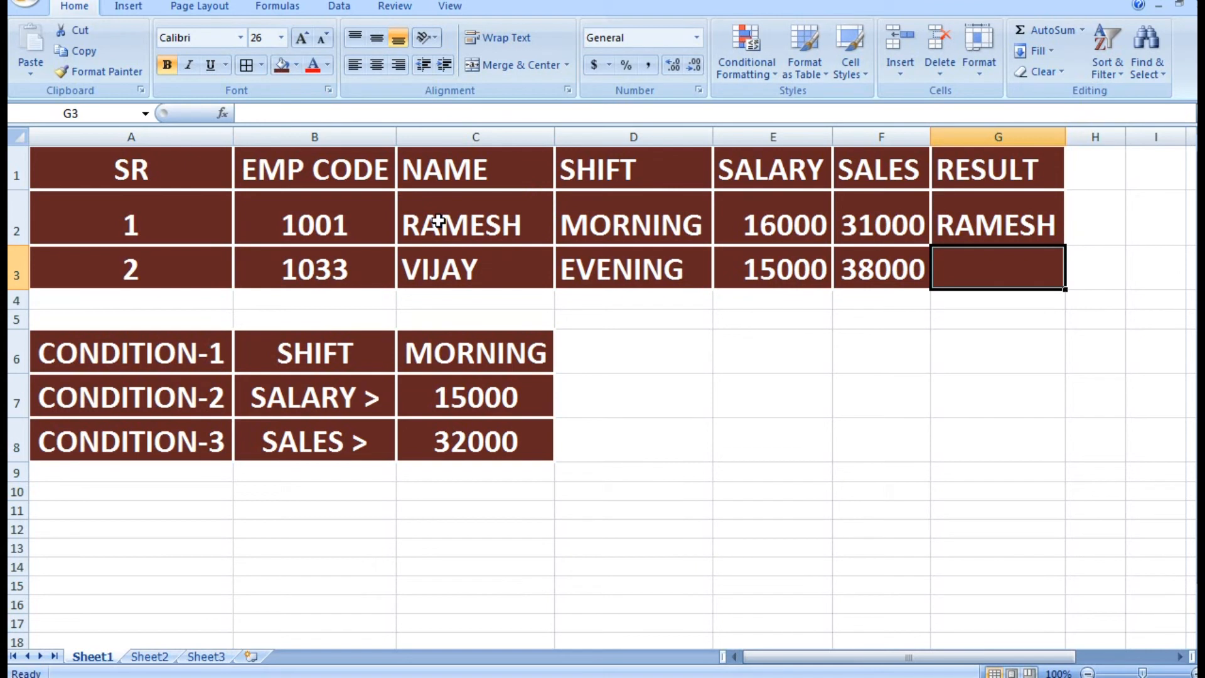
Step: Review the employee data in row 3 and highlight the condition values in C6:C8
key(Left)
key(Left)
key(Left)
key(Right)
key(Right)
key(Right)
key(Left)
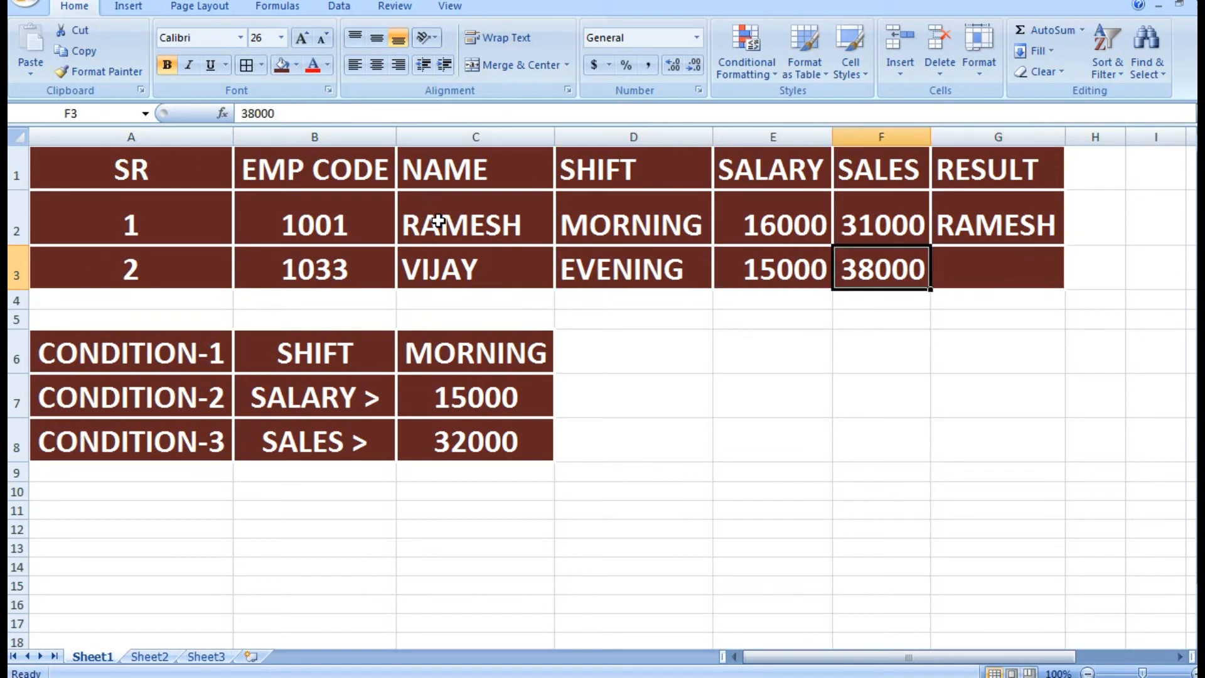
key(Left)
key(Left)
key(Left)
key(Down)
key(Down)
key(Down)
key(shift+Down)
key(shift+Down)
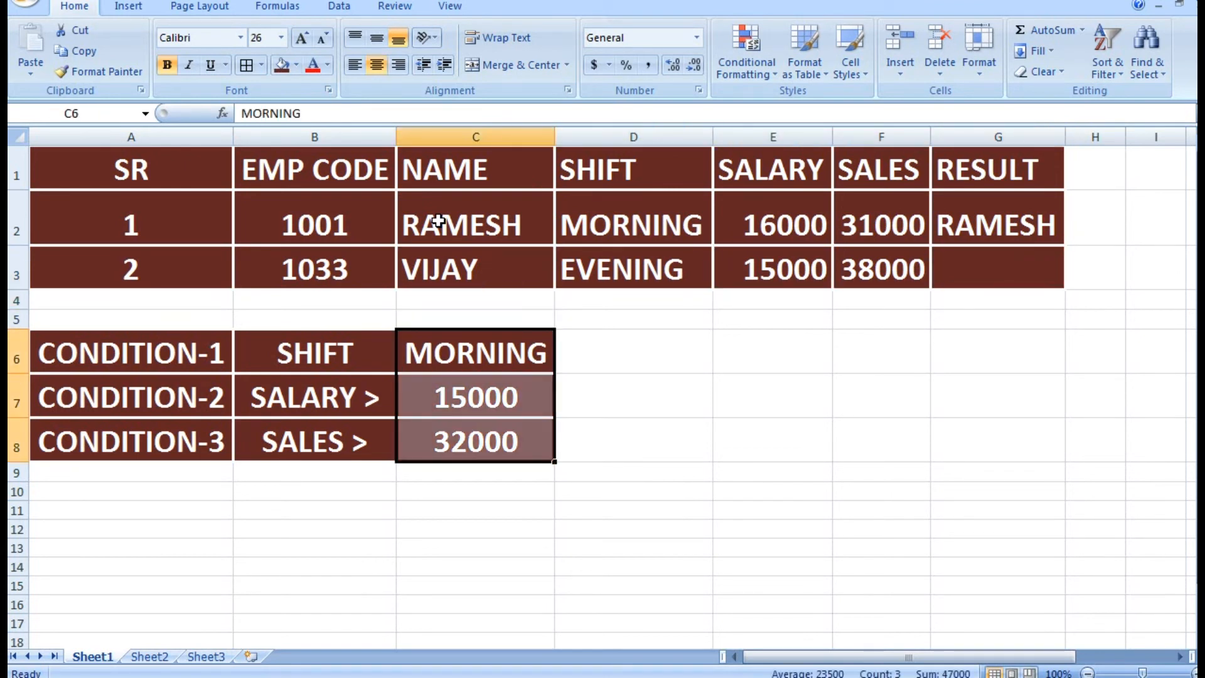
key(Right)
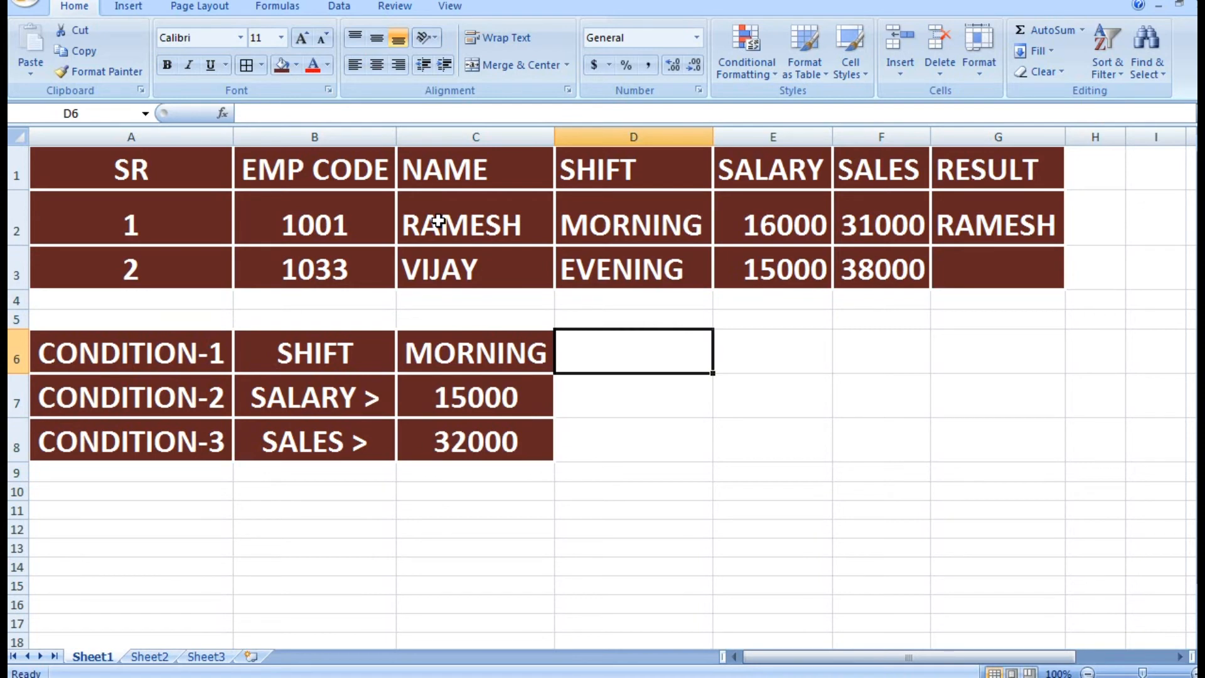
Step: Set the first employee's shift in D2 to EVENING to test the OR formula
key(Up)
key(Up)
key(Up)
key(Up)
text(EVENING)
key(Return)
key(Up)
Step: Set the first employee's salary in E2 to 13000 and check the OR formula's result in G2
key(Right)
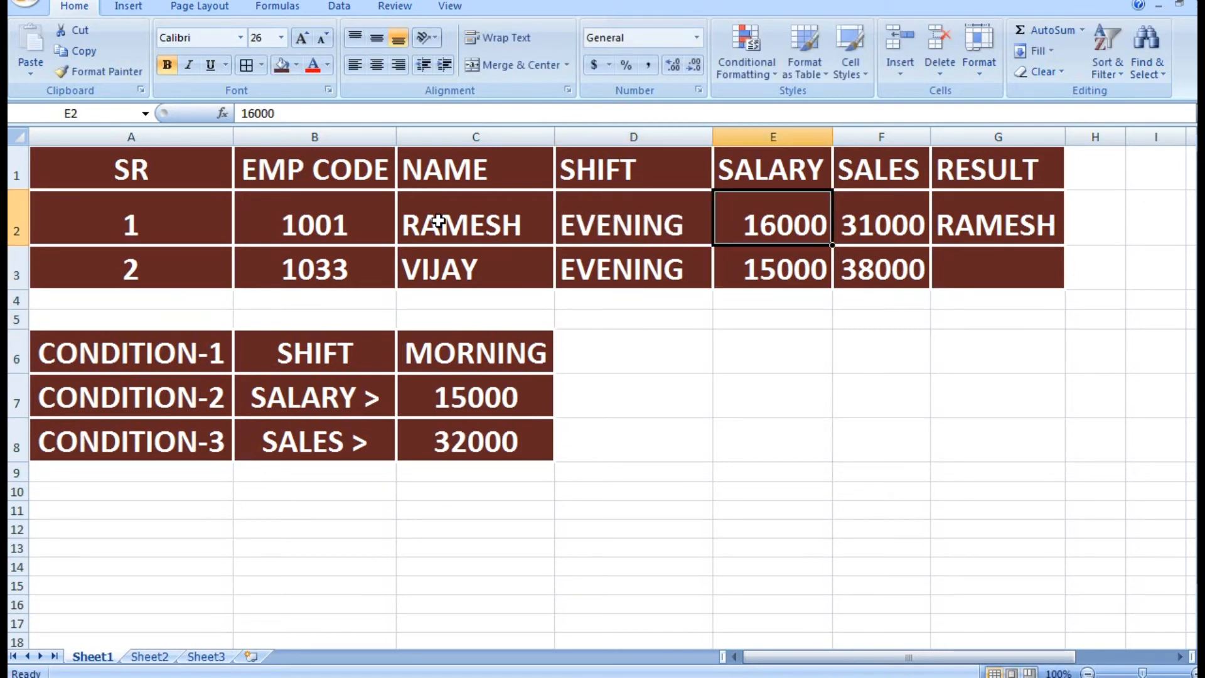
text(13000)
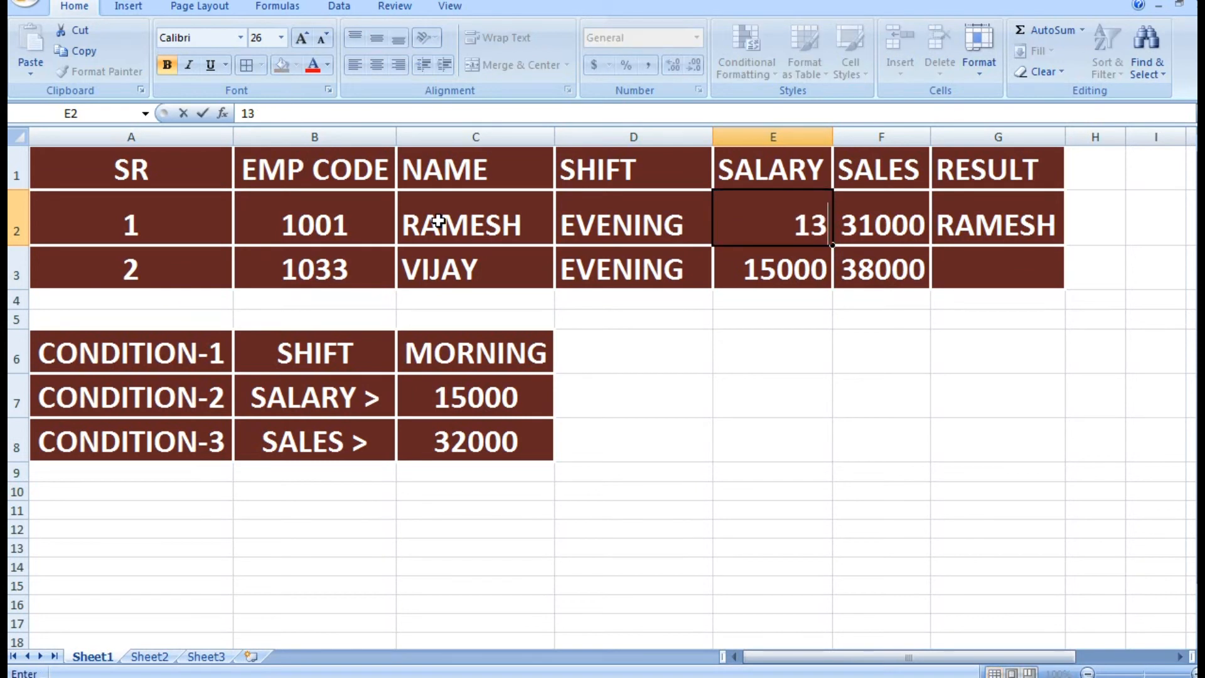
key(Return)
key(Up)
key(Right)
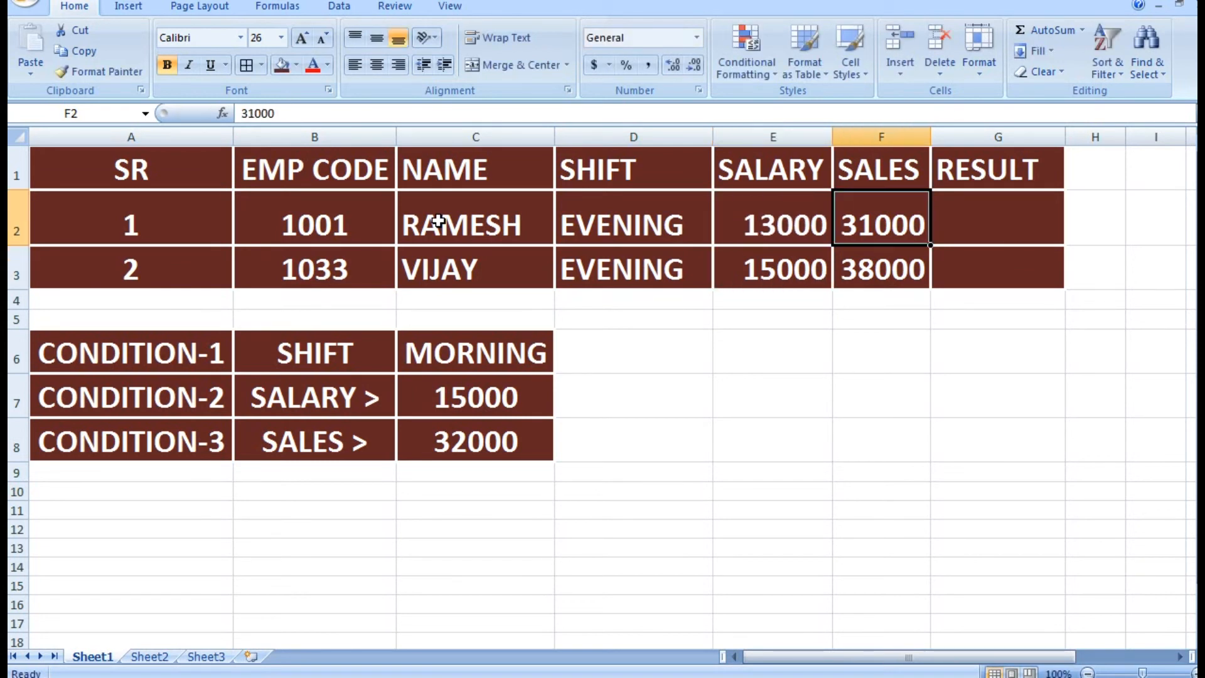
key(Right)
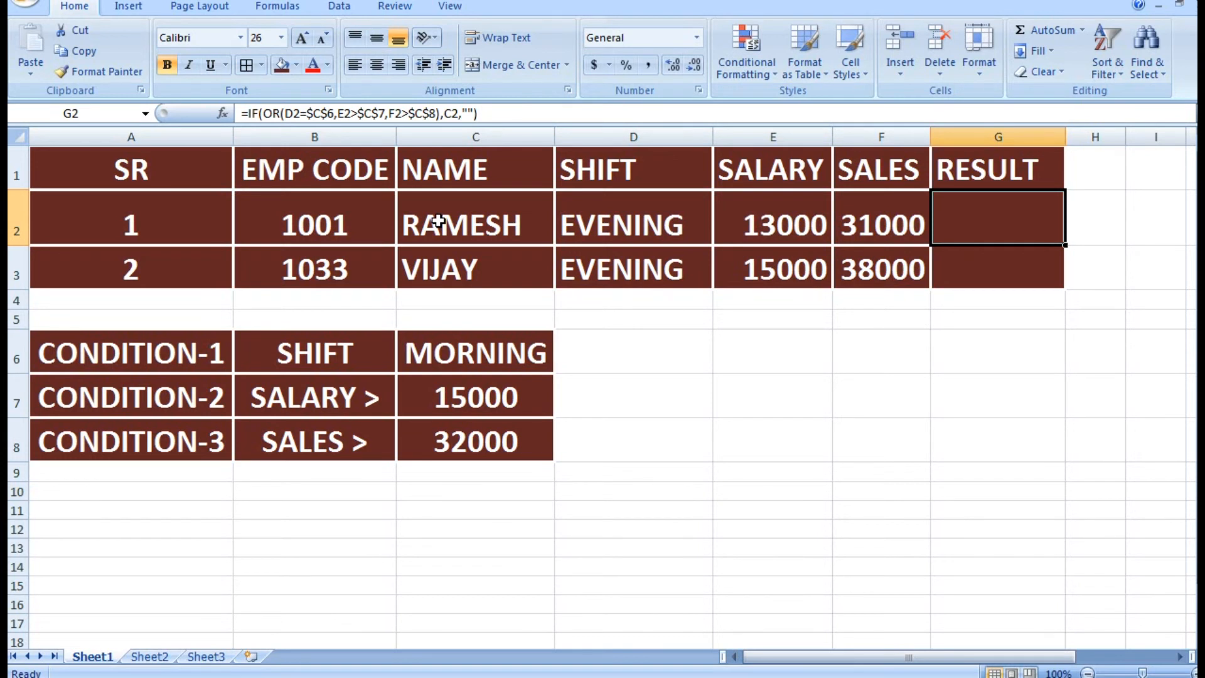
Step: Set the first employee's shift in D2 to MORNING to test the OR formula
key(Left)
key(Left)
key(Left)
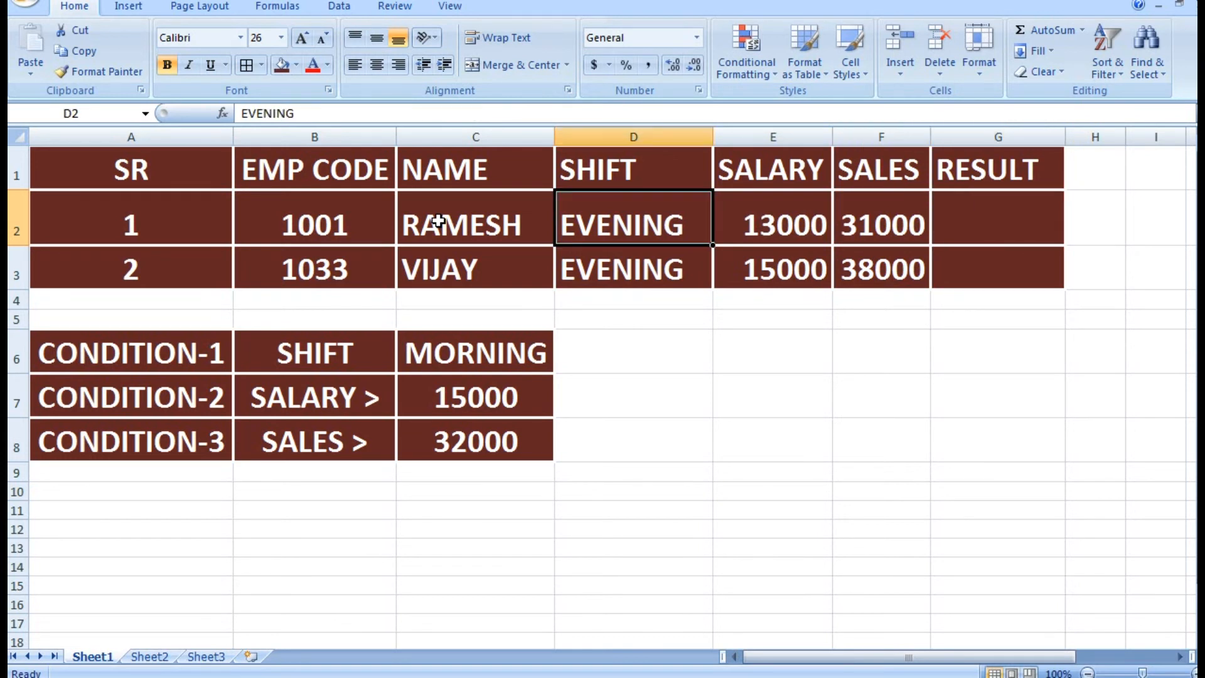
key(Down)
key(Down)
key(Down)
key(Down)
key(Down)
key(Up)
key(Up)
key(Up)
key(Up)
key(Up)
text(MORMO)
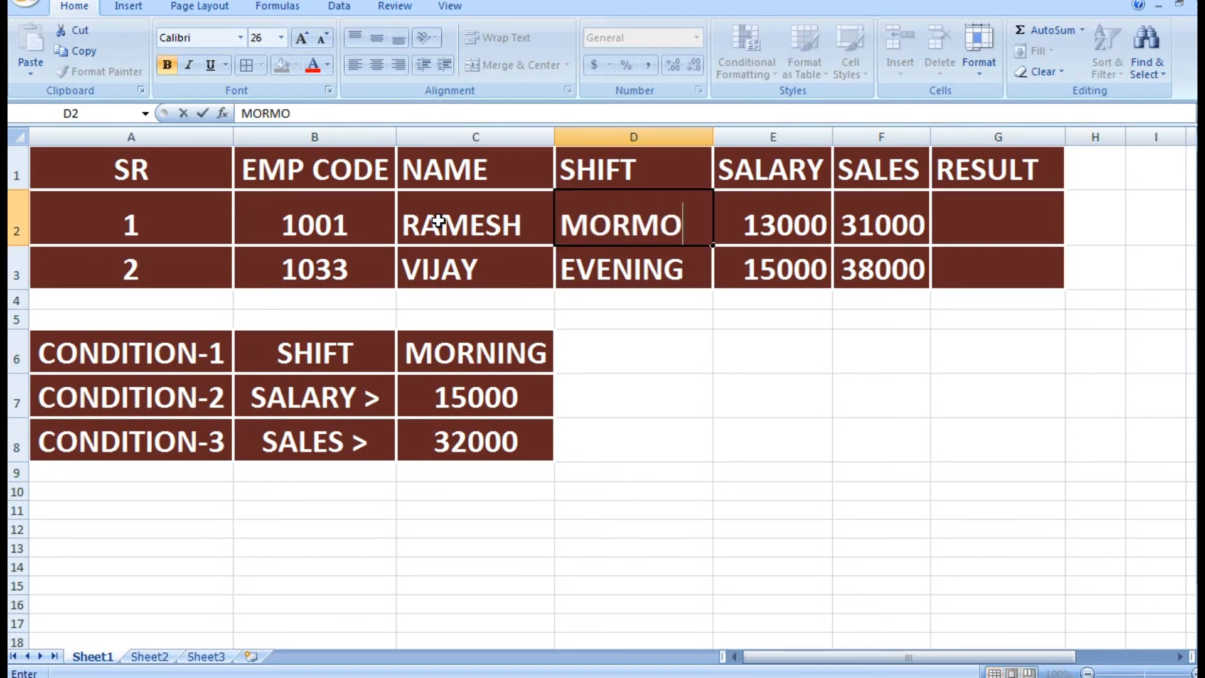
key(BackSpace)
key(BackSpace)
text(NING)
key(Return)
key(Up)
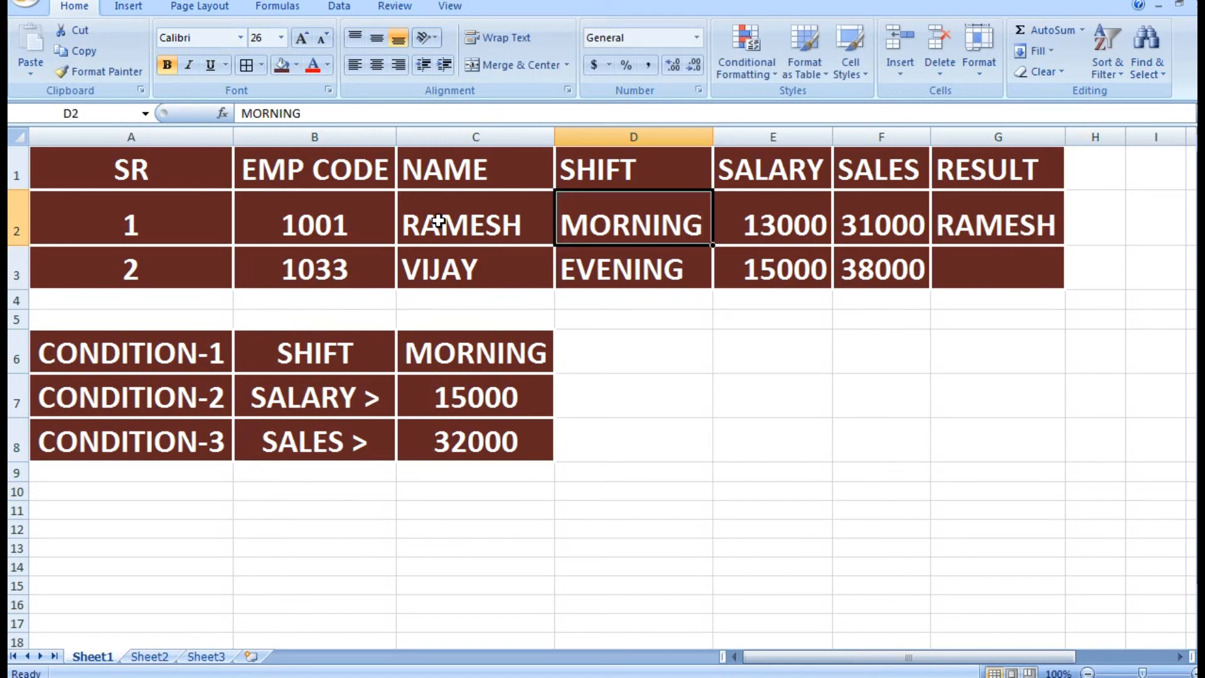
Step: Review the first employee's salary and sales, and check the OR formula's result in G2
key(Right)
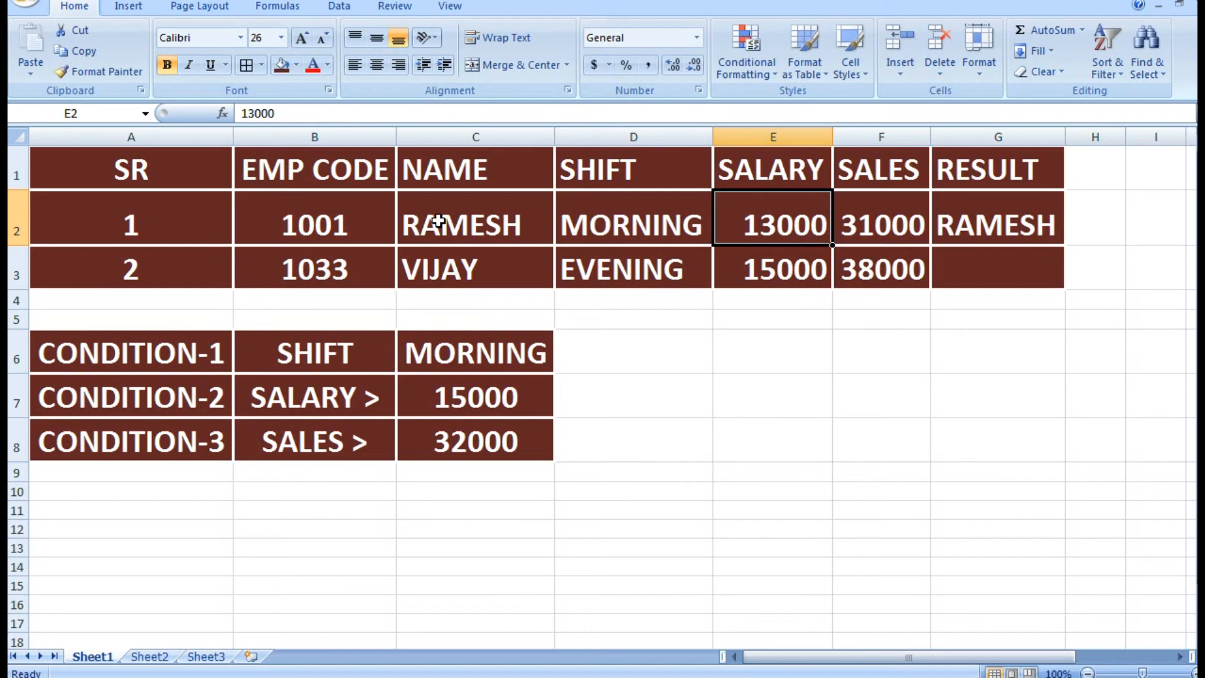
key(Right)
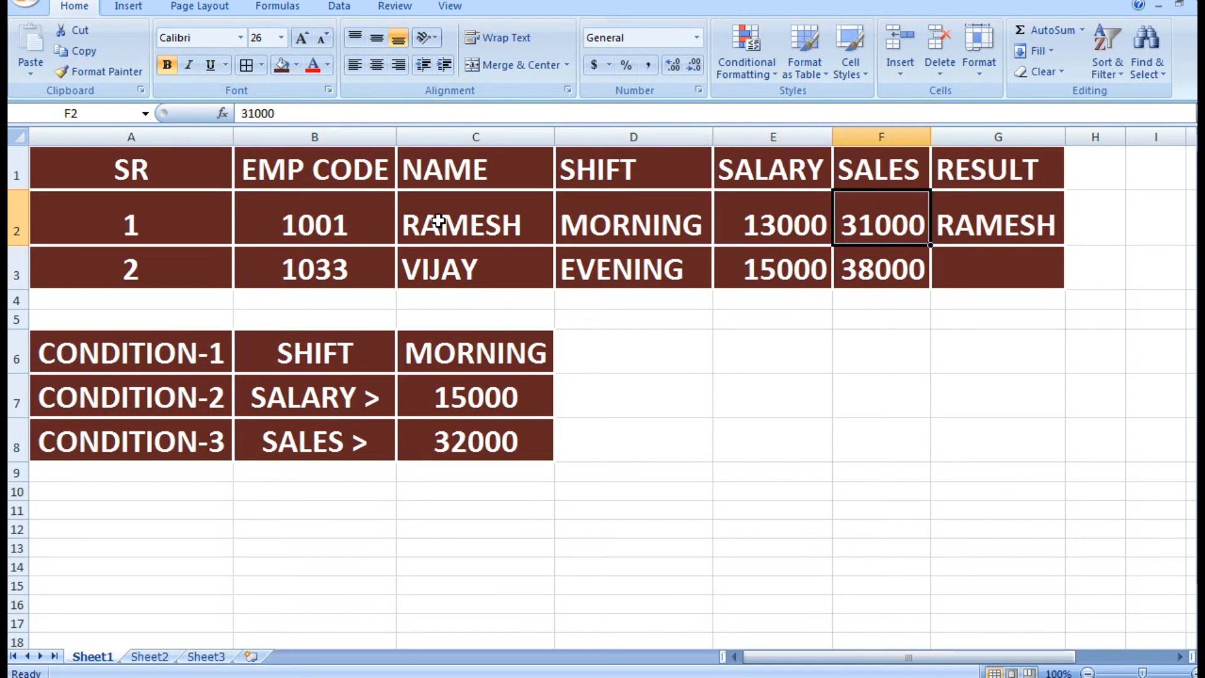
key(Right)
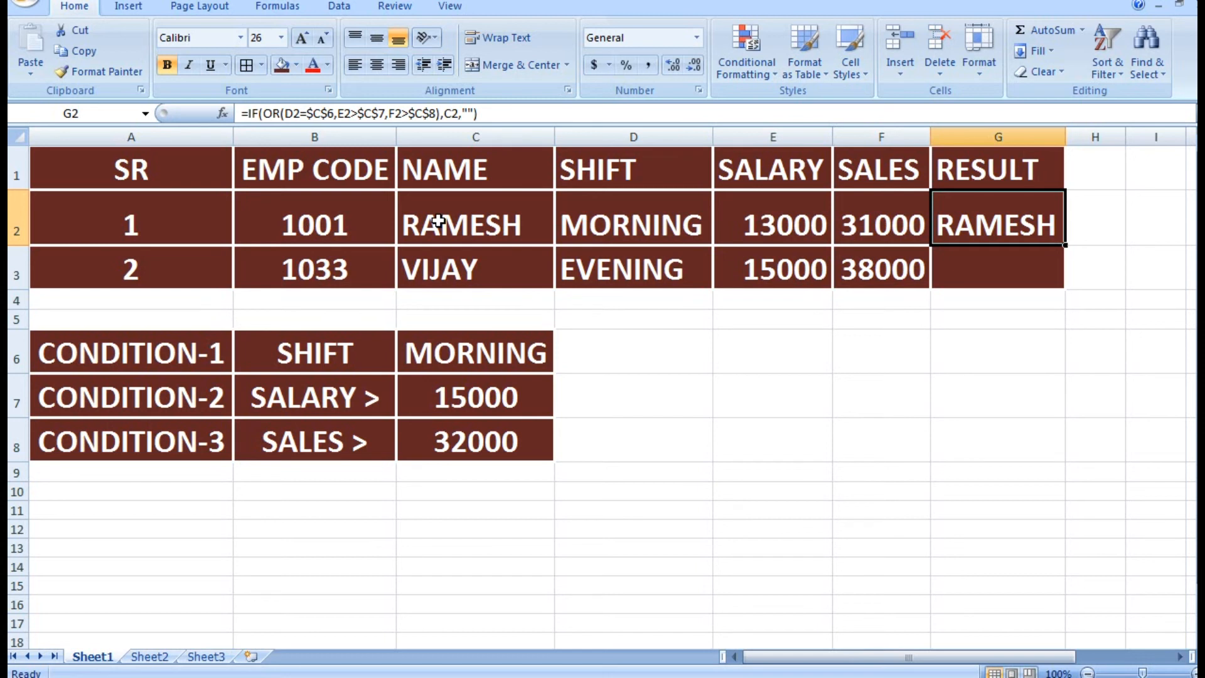
Step: Set the first employee's shift in D2 back to EVENING
key(Left)
key(Left)
key(Left)
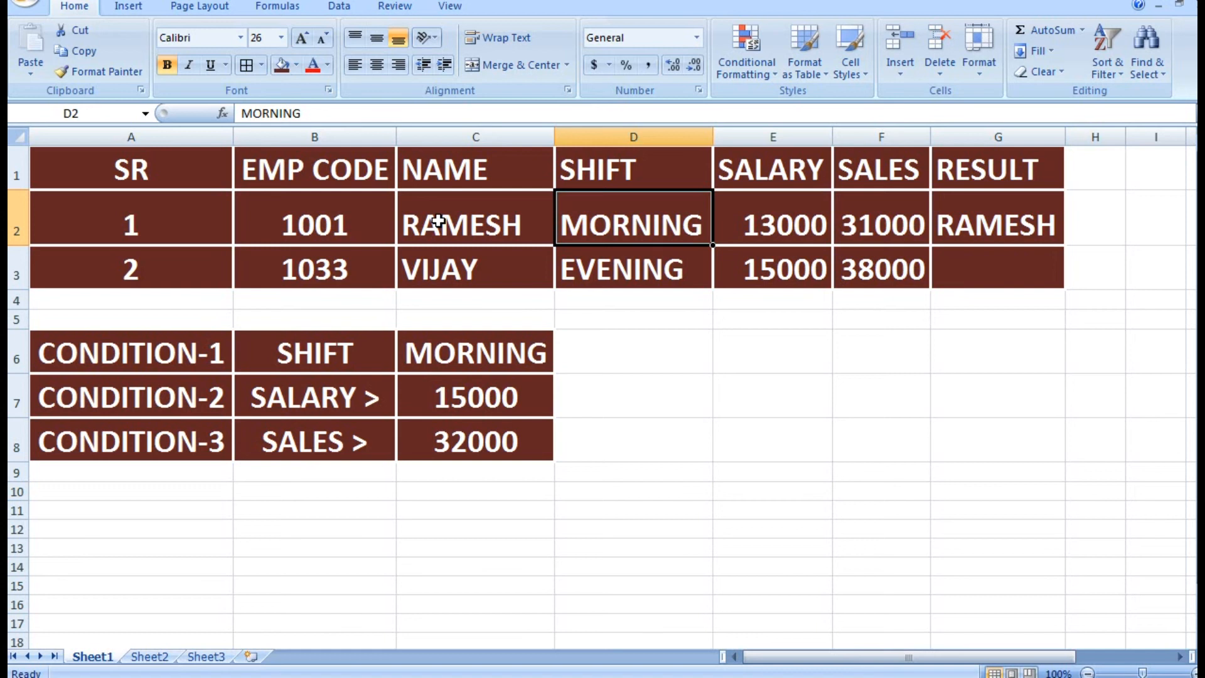
key(Down)
key(Up)
text(EVENING)
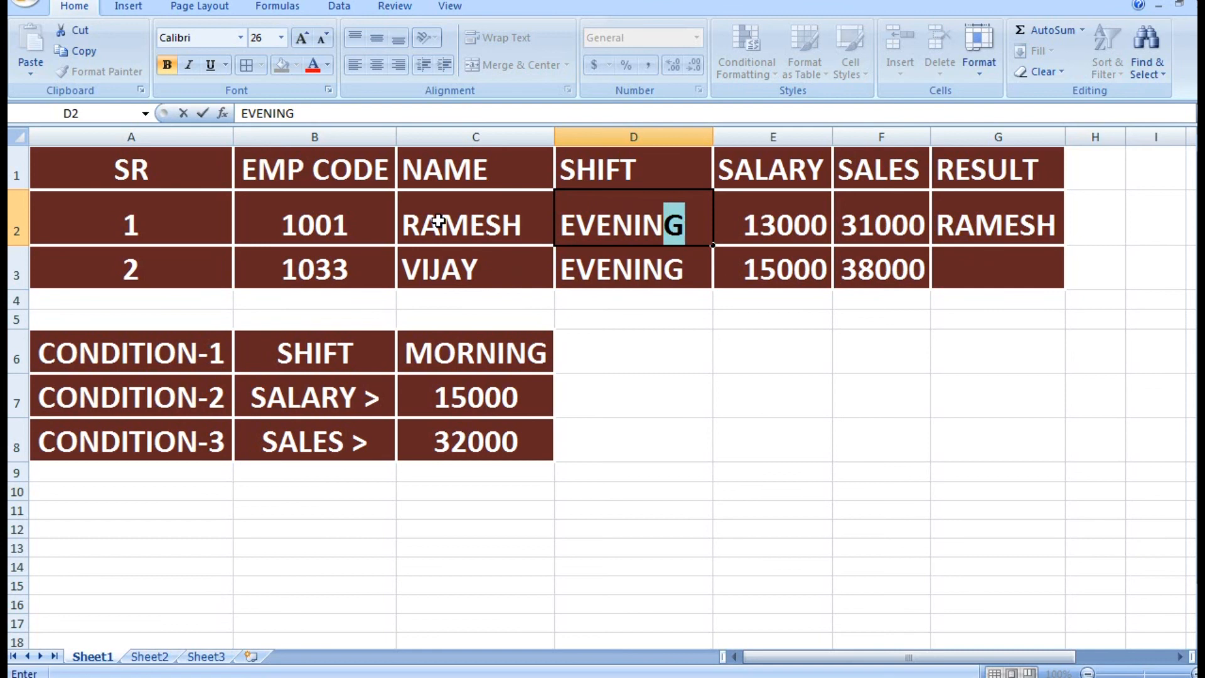
key(Return)
key(Up)
Step: Set the salary condition value in C7 to 16000
key(Right)
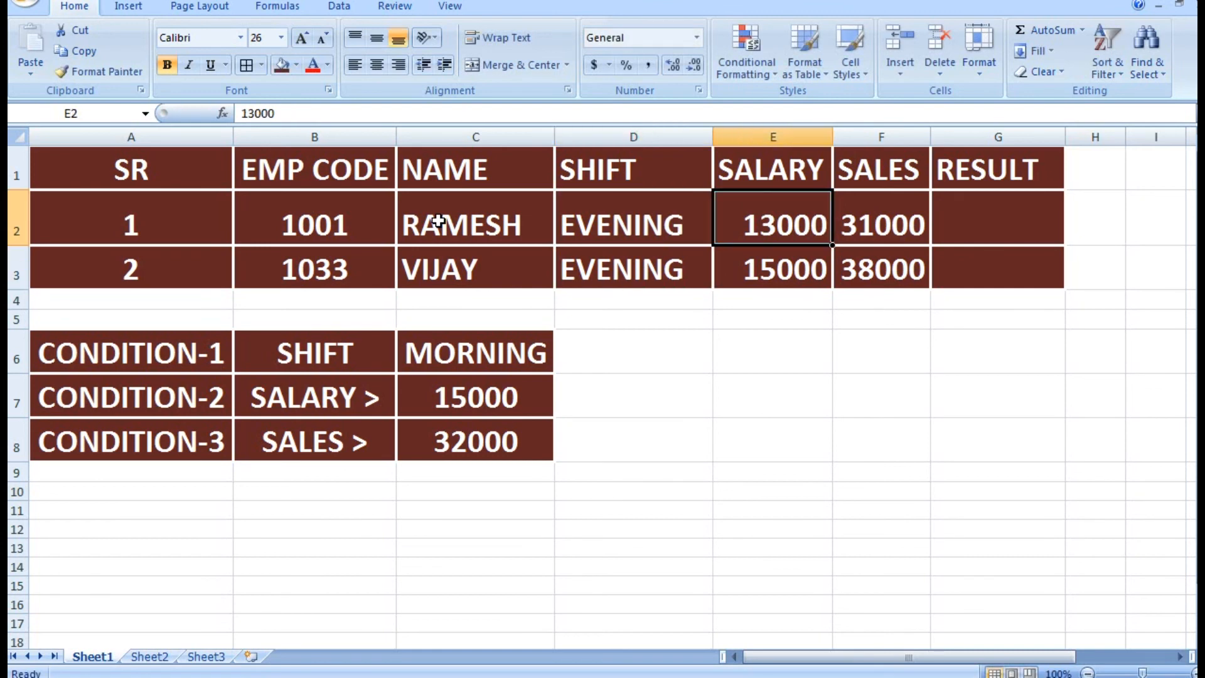
key(Down)
key(Down)
key(Down)
key(Down)
key(Down)
key(Left)
key(Left)
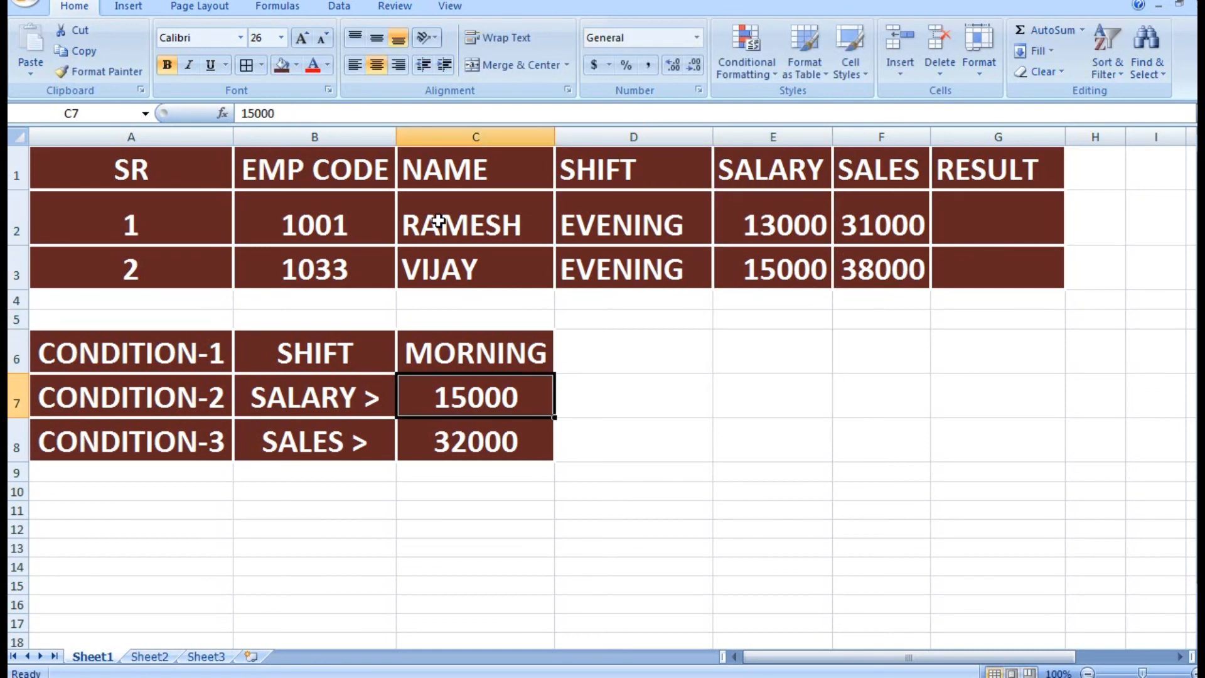
text(16000)
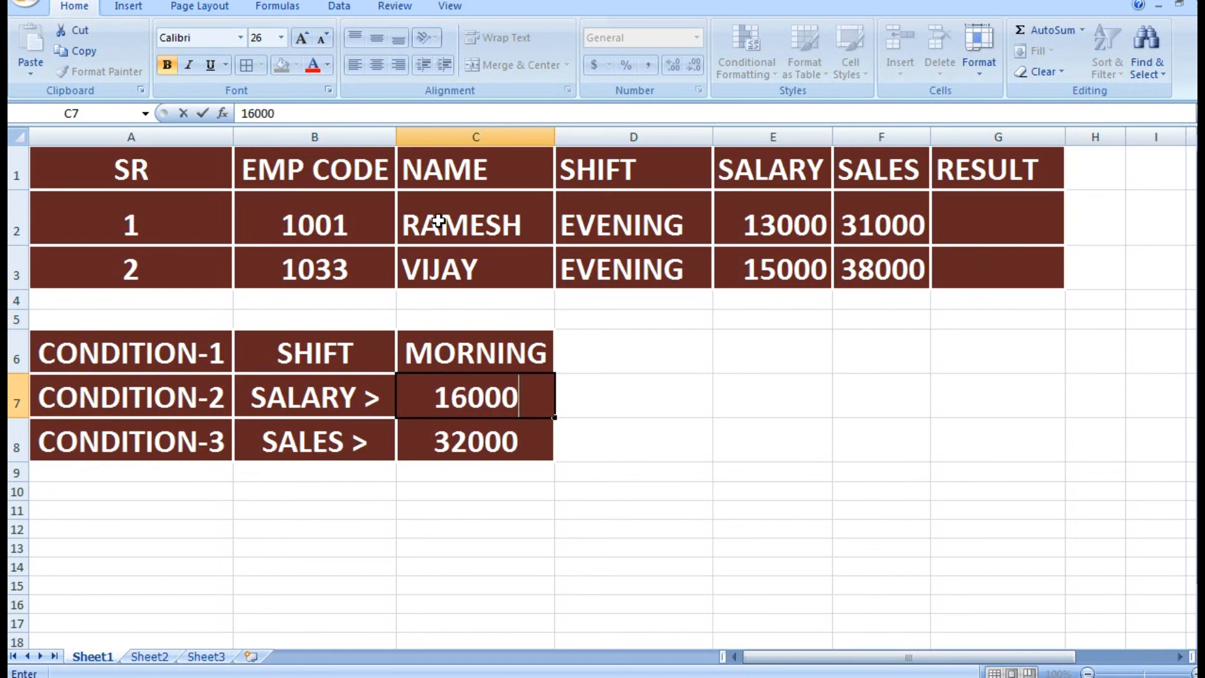
key(Return)
Step: Set the salary condition value in C7 to 13000
key(Up)
key(Right)
key(Up)
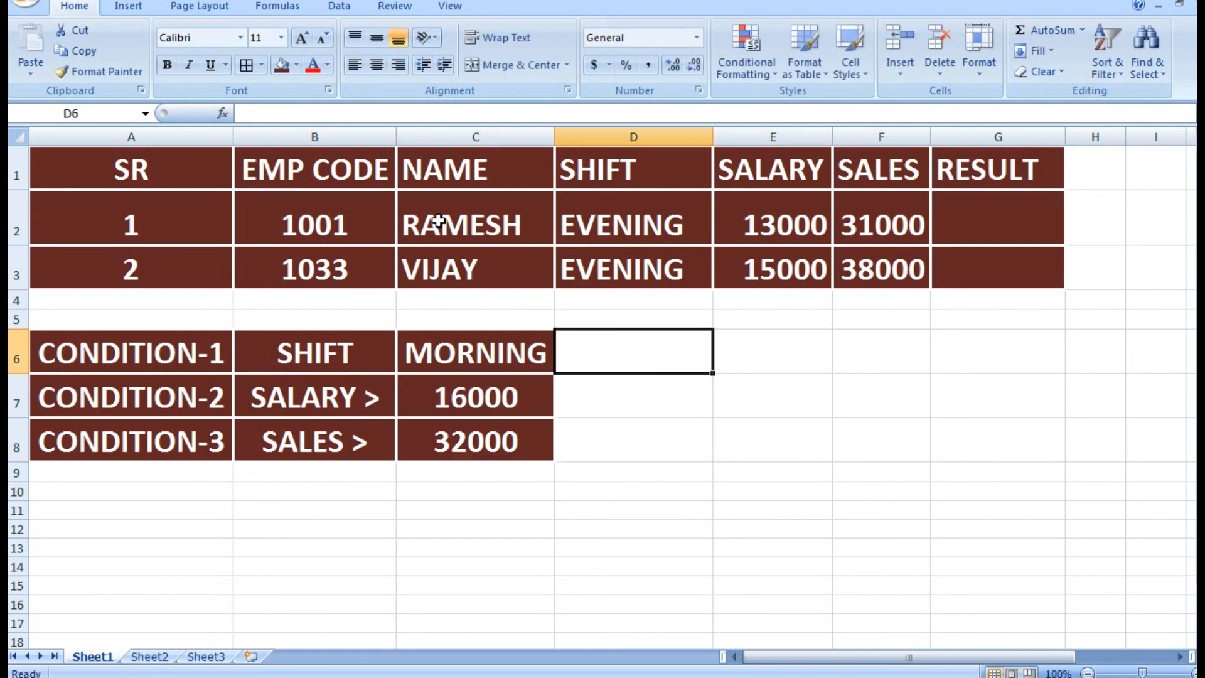
key(Right)
key(Up)
key(Up)
key(Up)
key(Up)
key(Down)
key(Left)
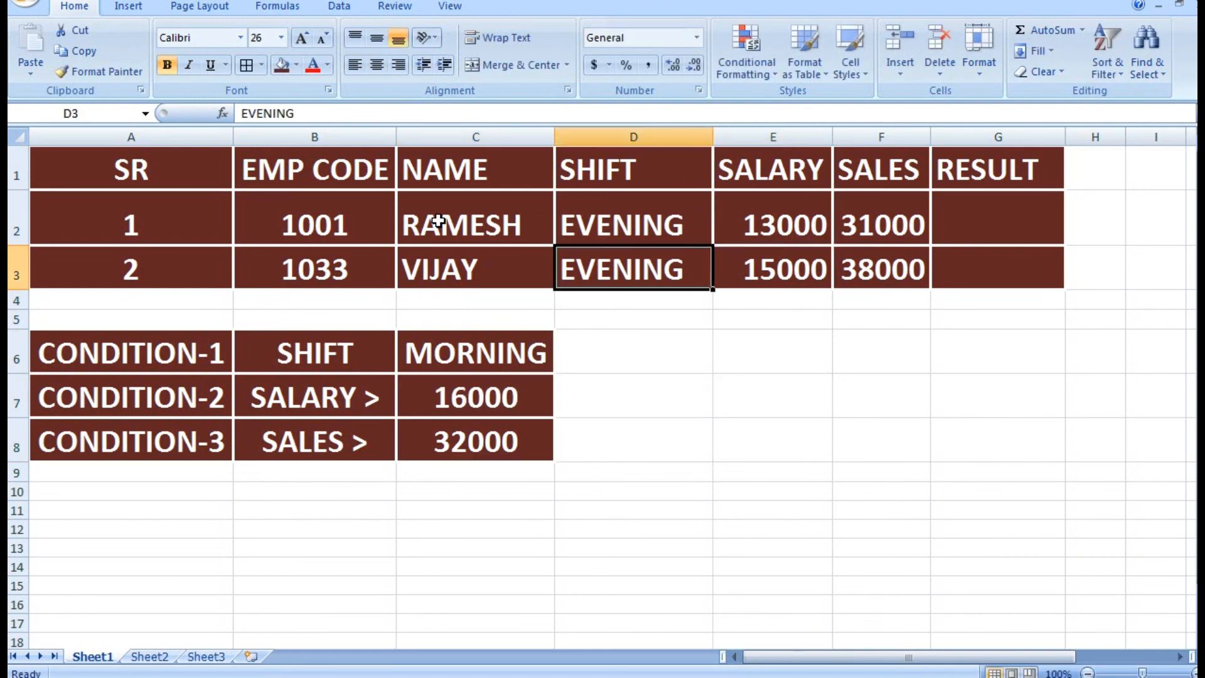
key(Left)
key(Down)
key(Down)
key(Down)
key(Down)
key(Down)
key(Up)
text(13000)
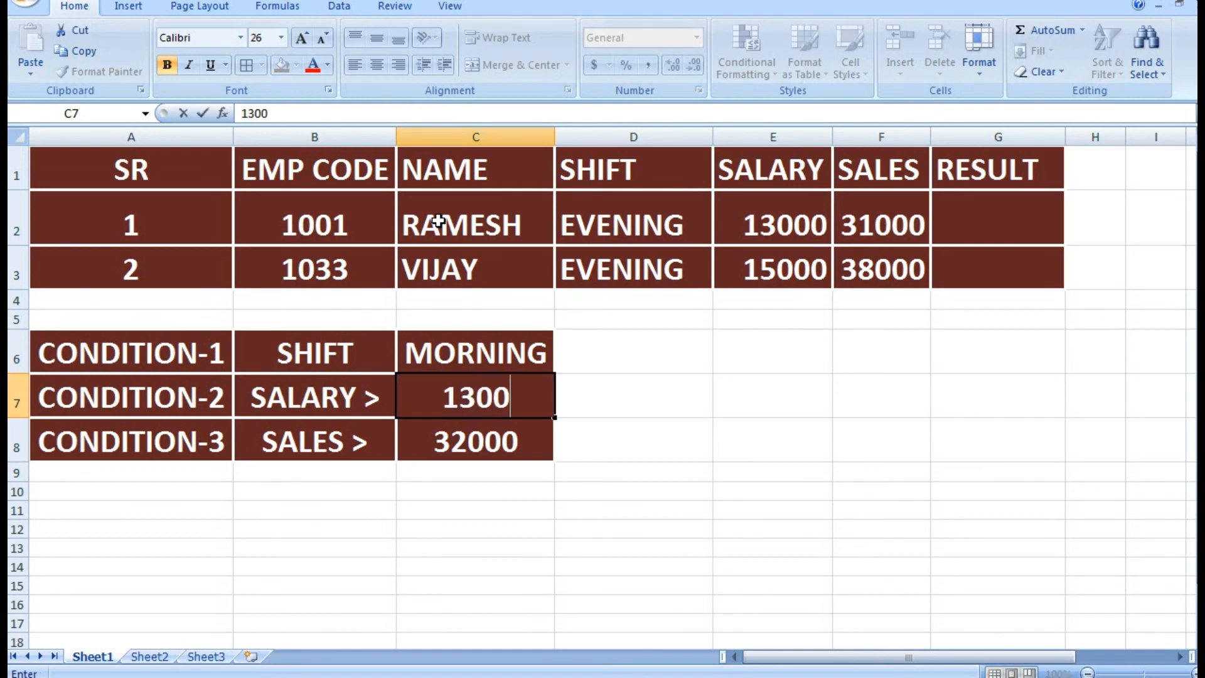
key(Return)
Step: Set the first employee's salary in E2 to 16000 to test the OR formula's salary condition
key(Up)
key(Up)
key(Up)
key(Up)
key(Up)
key(Right)
key(Right)
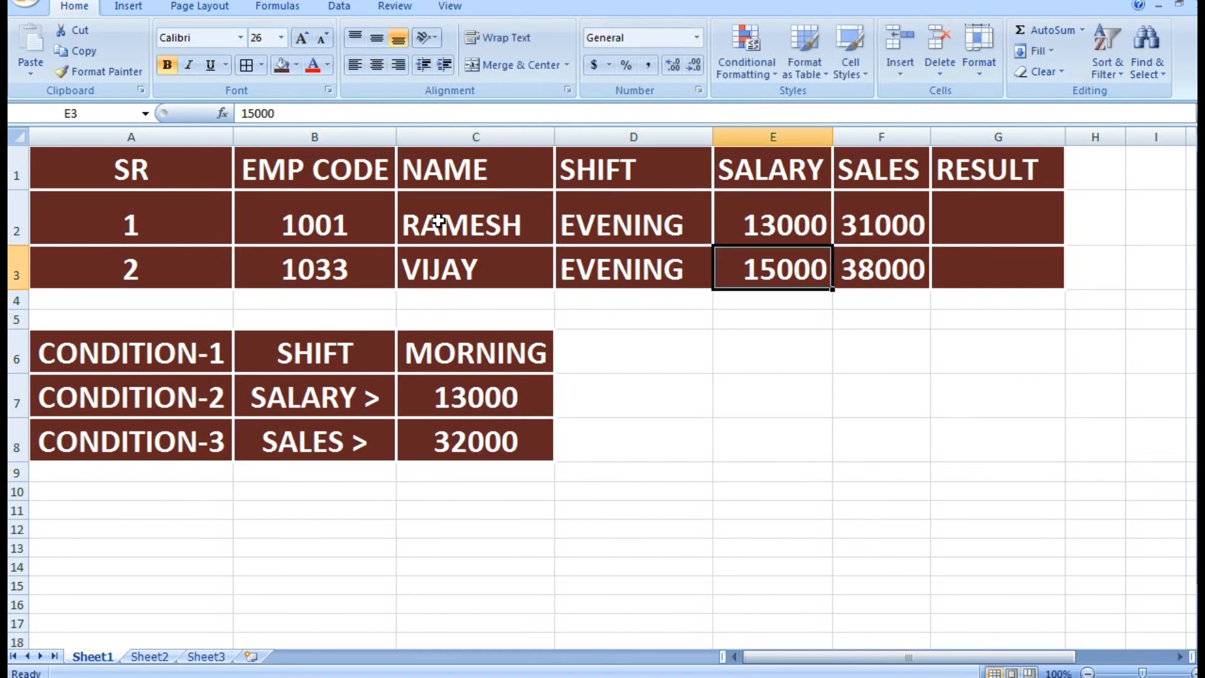
key(Up)
text(16)
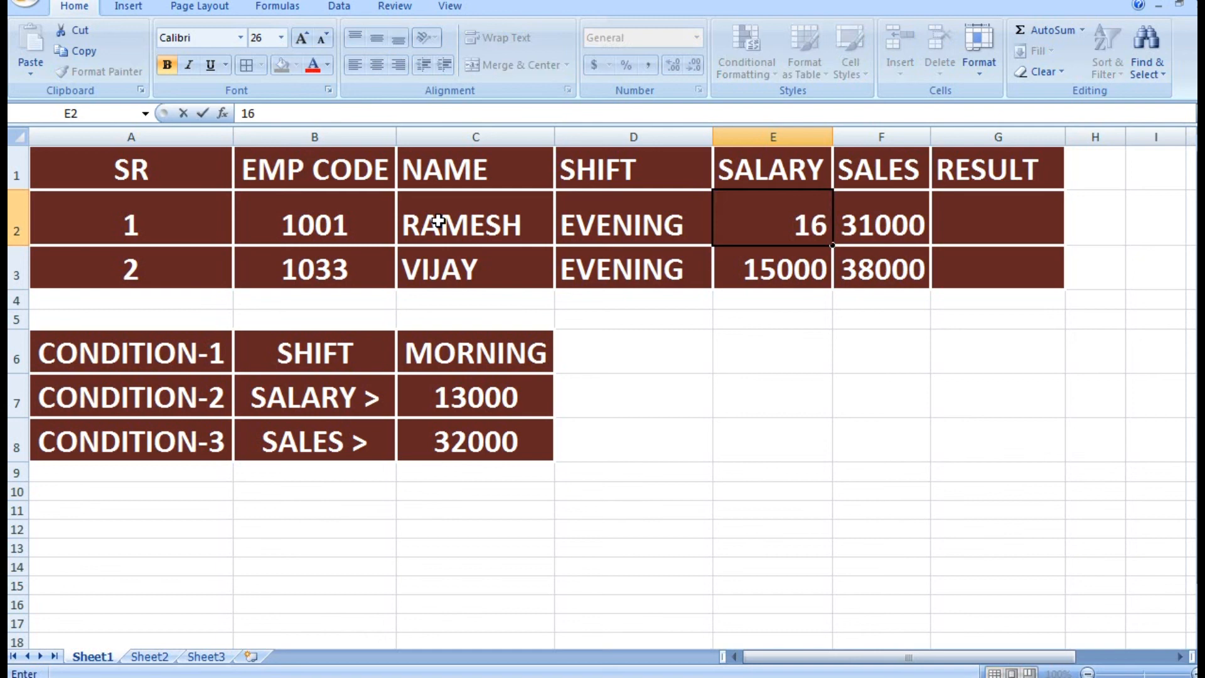
key(Escape)
text(16000)
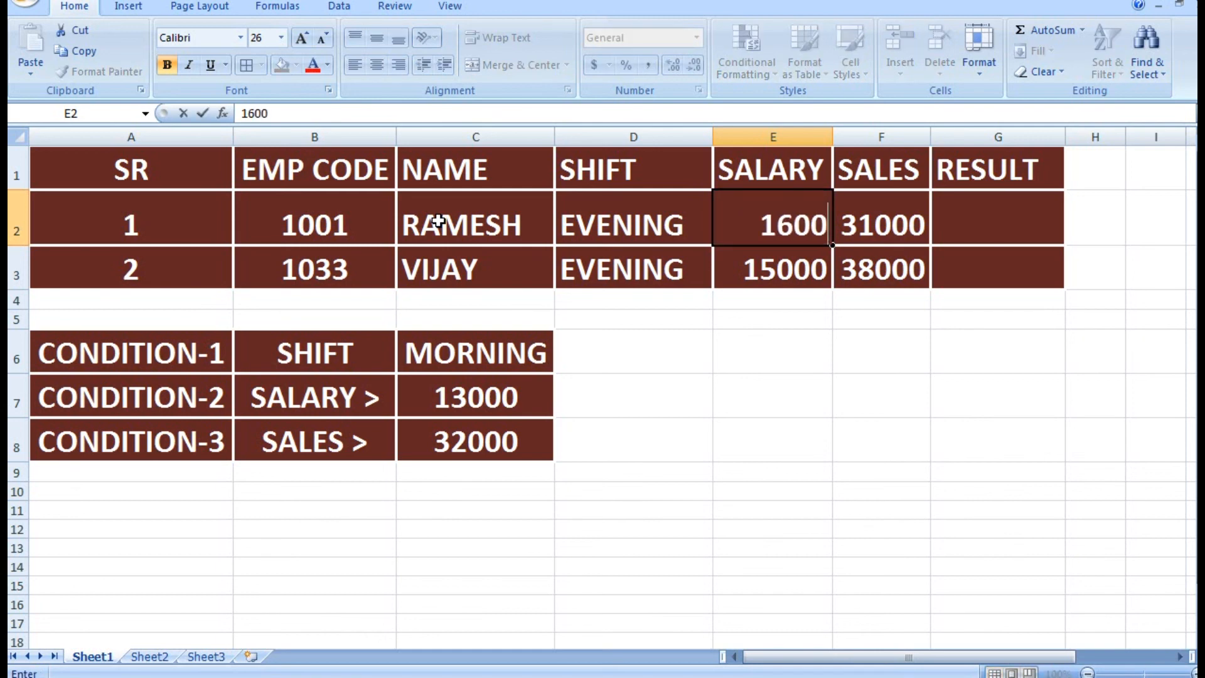
key(Return)
key(Up)
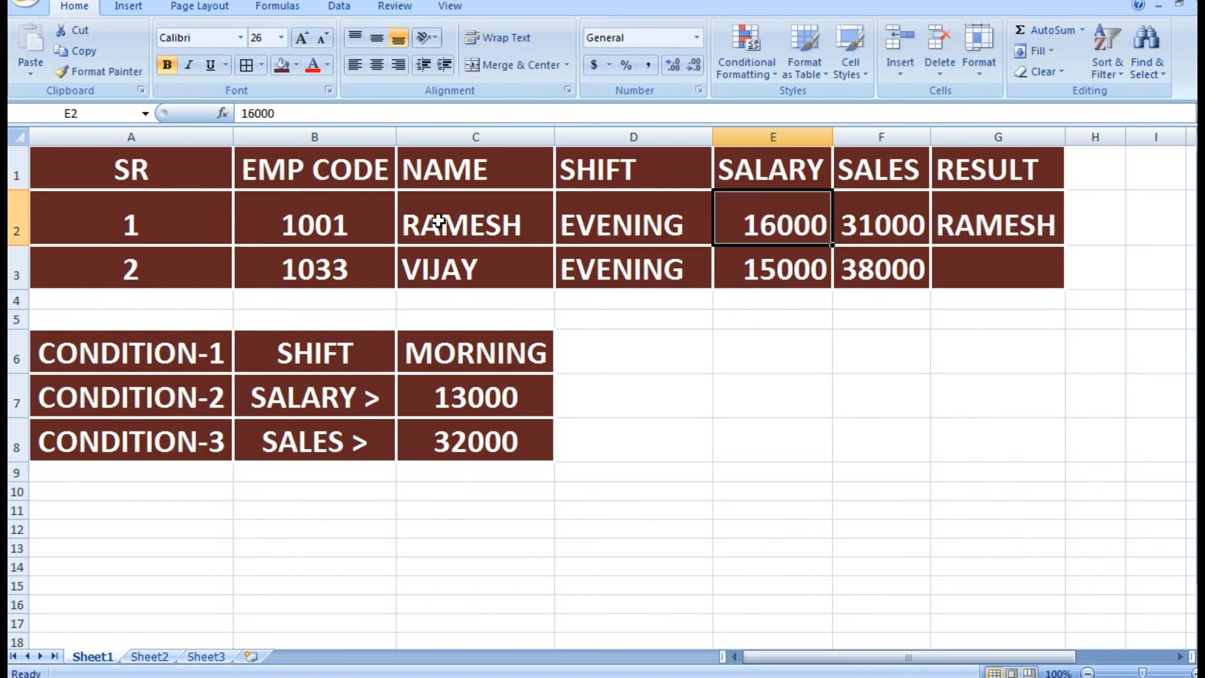
Step: Check the first employee's sales value in F2 and the OR formula's result in G2 against the salary in E2
key(Right)
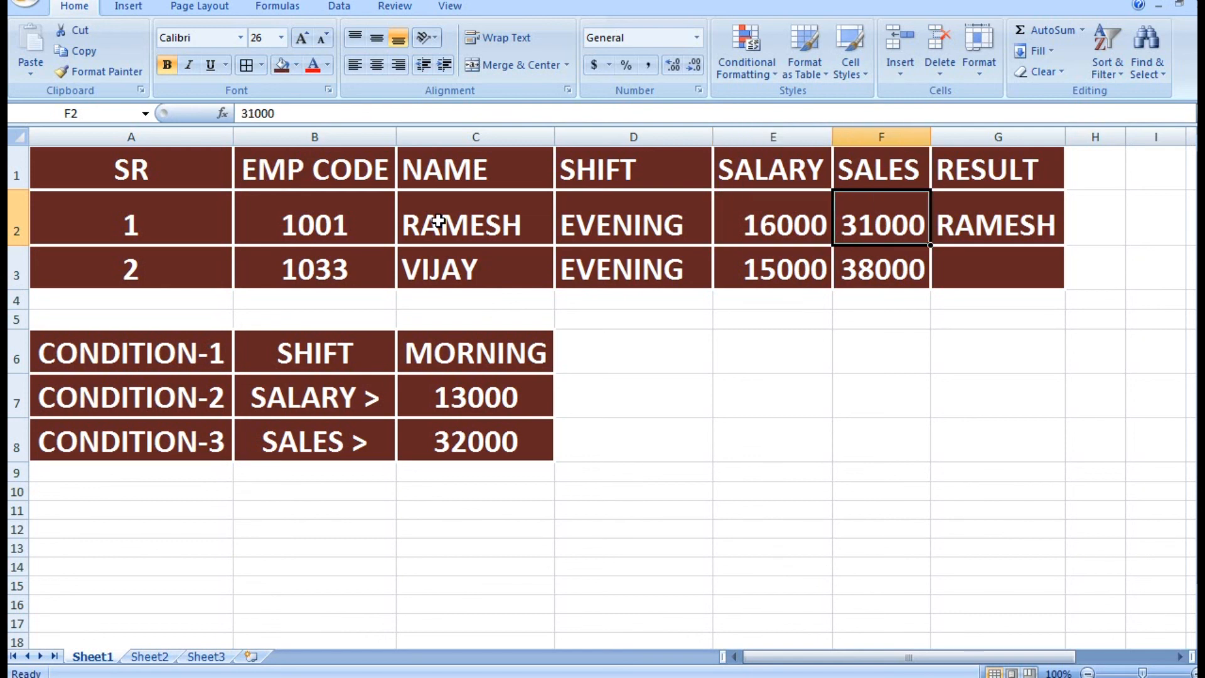
key(Right)
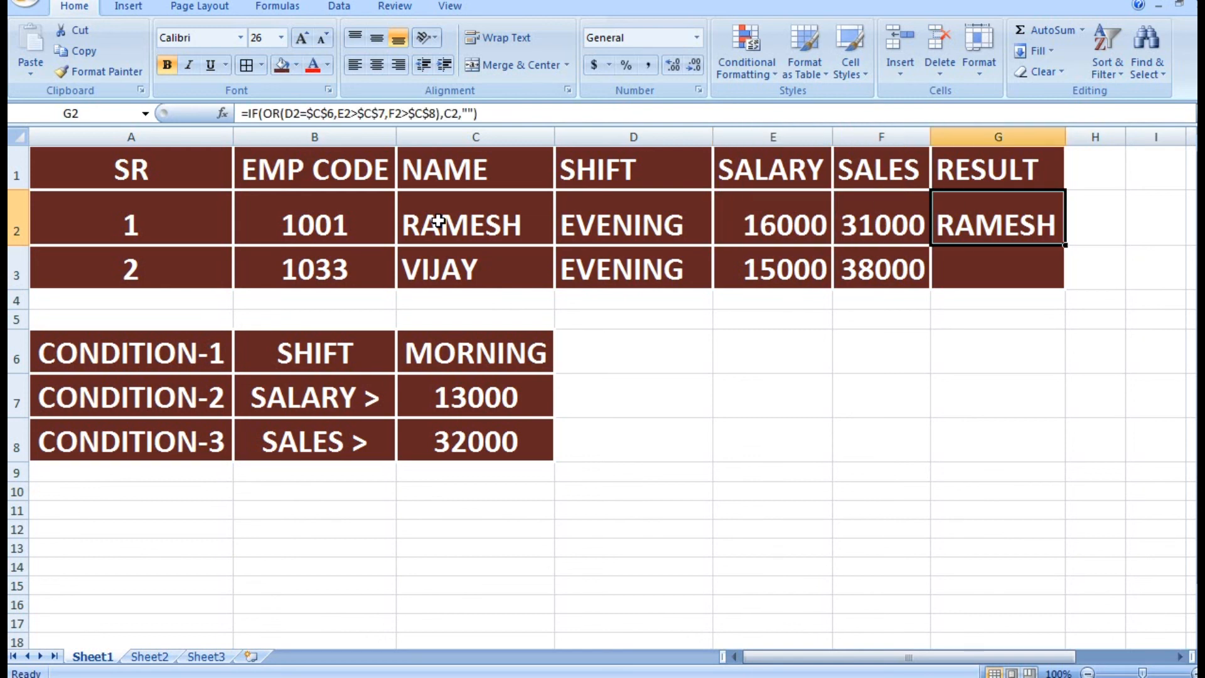
key(Left)
key(Left)
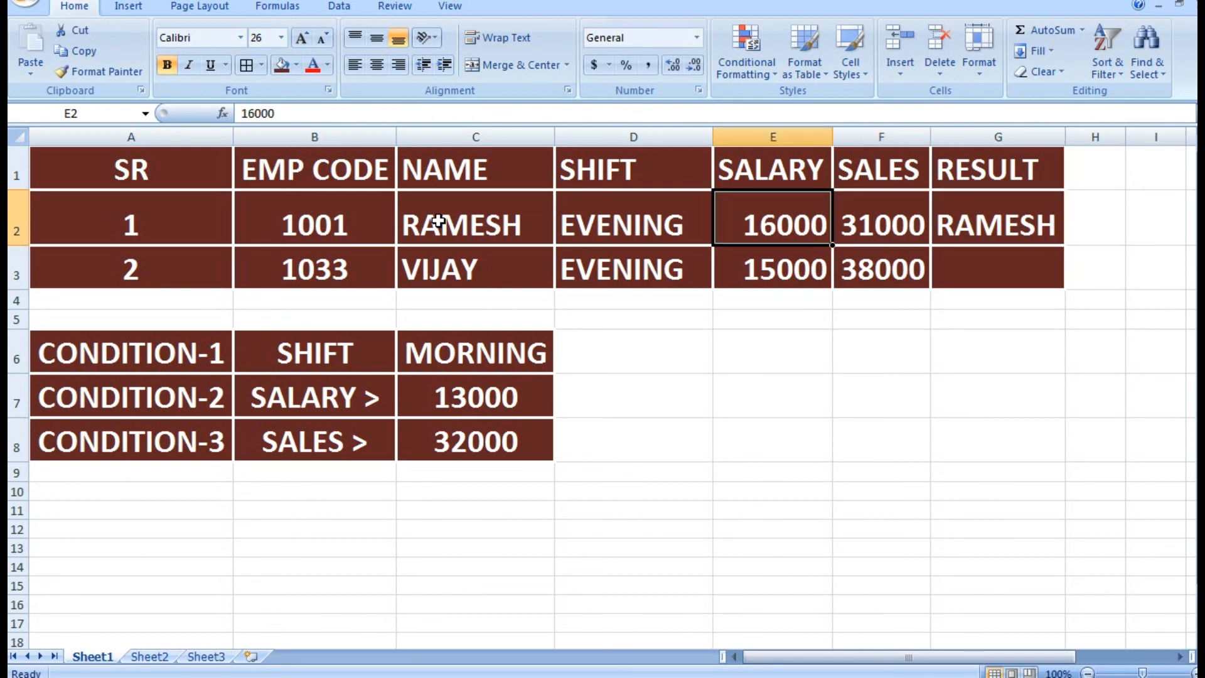